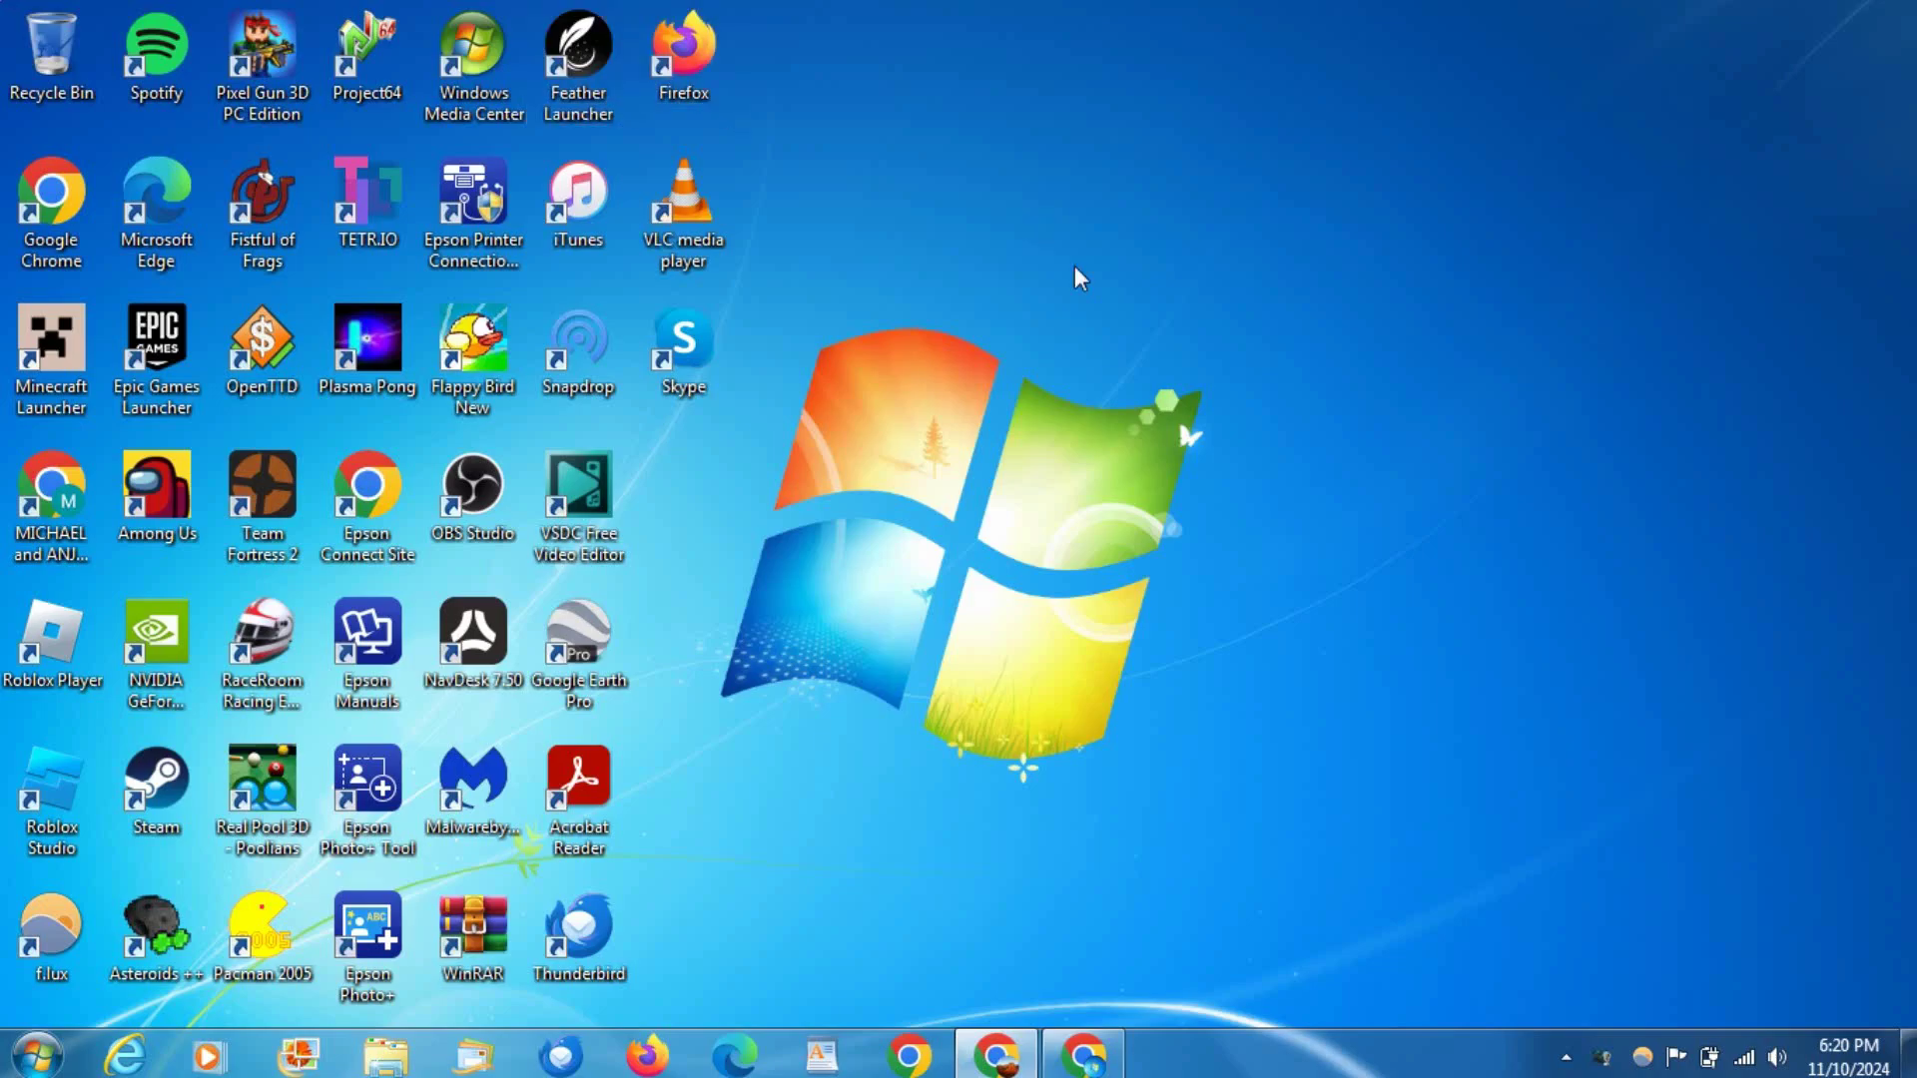
Step: Bring Chrome back up and run a Google search for 'feather client'
{"action": "left_click", "coordinate": [662, 47]}
{"action": "left_click", "coordinate": [640, 139]}
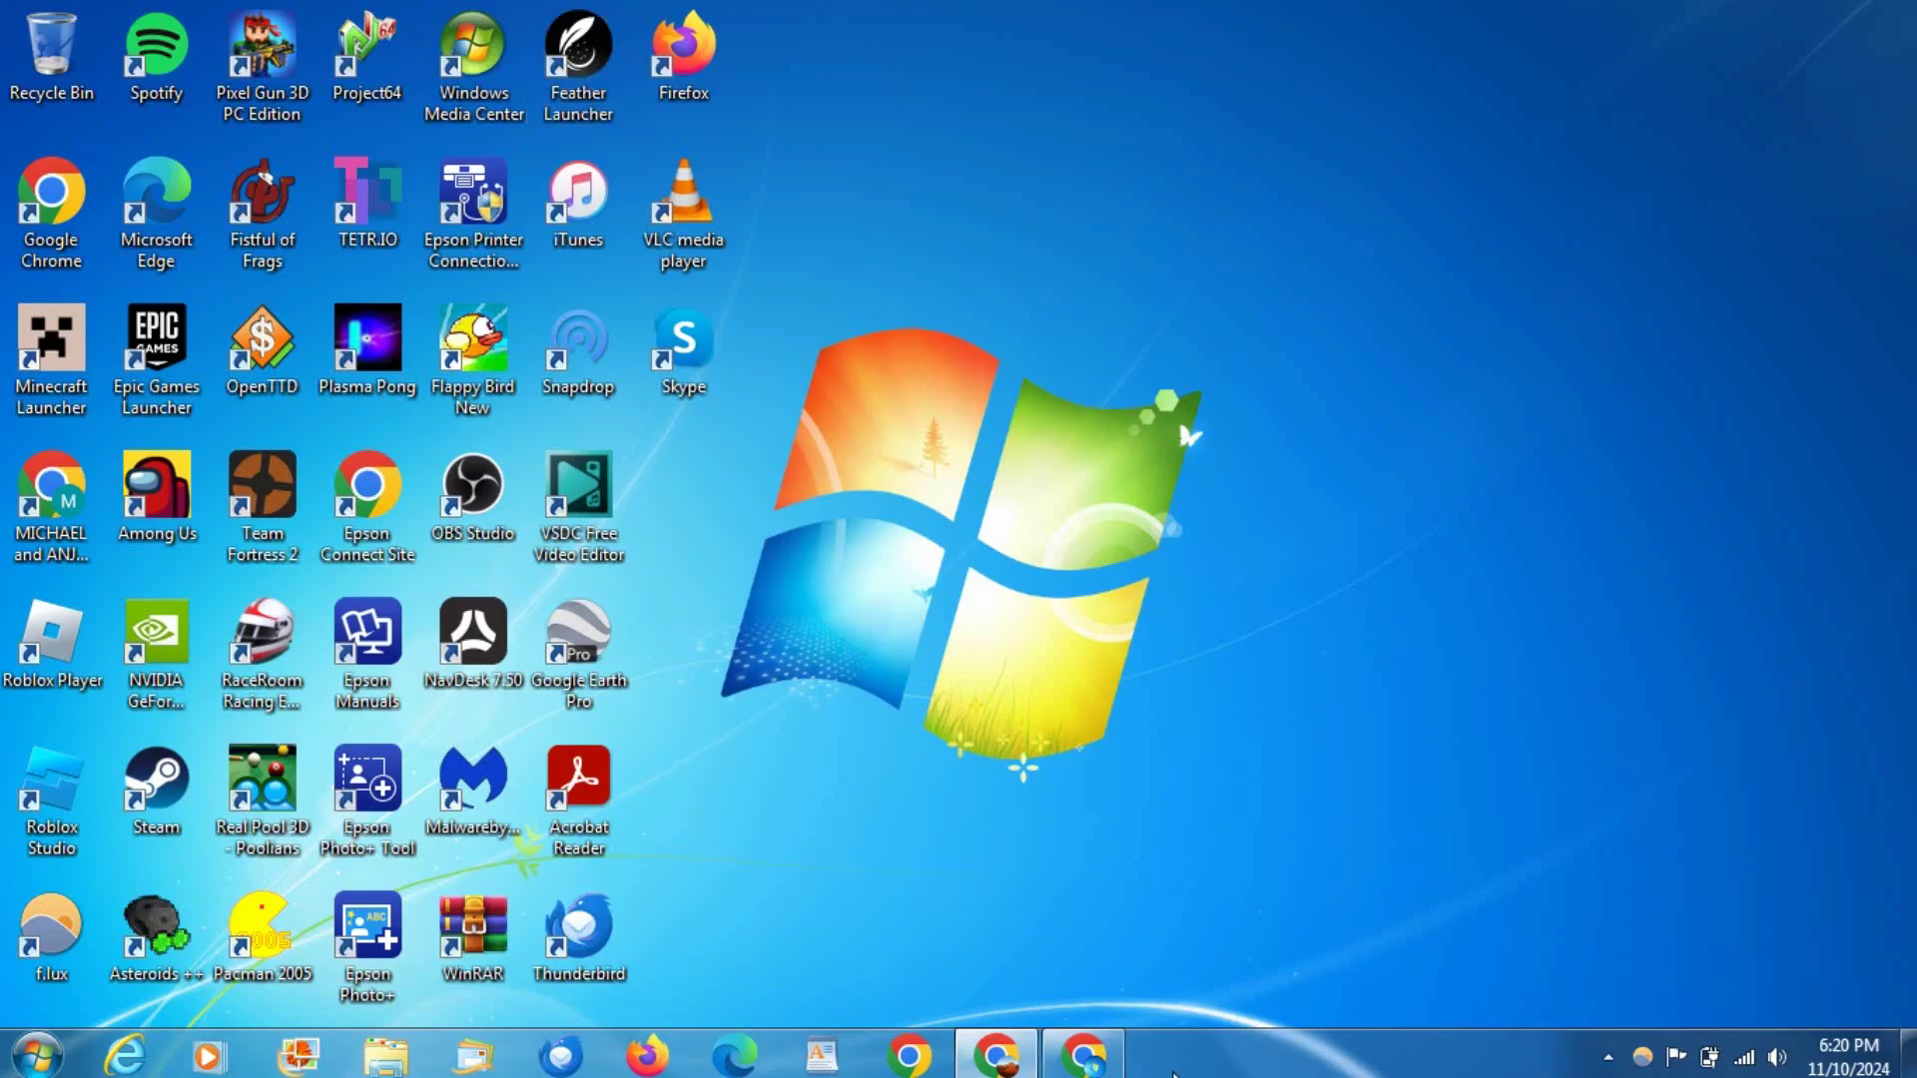
{"action": "left_click", "coordinate": [1097, 1066]}
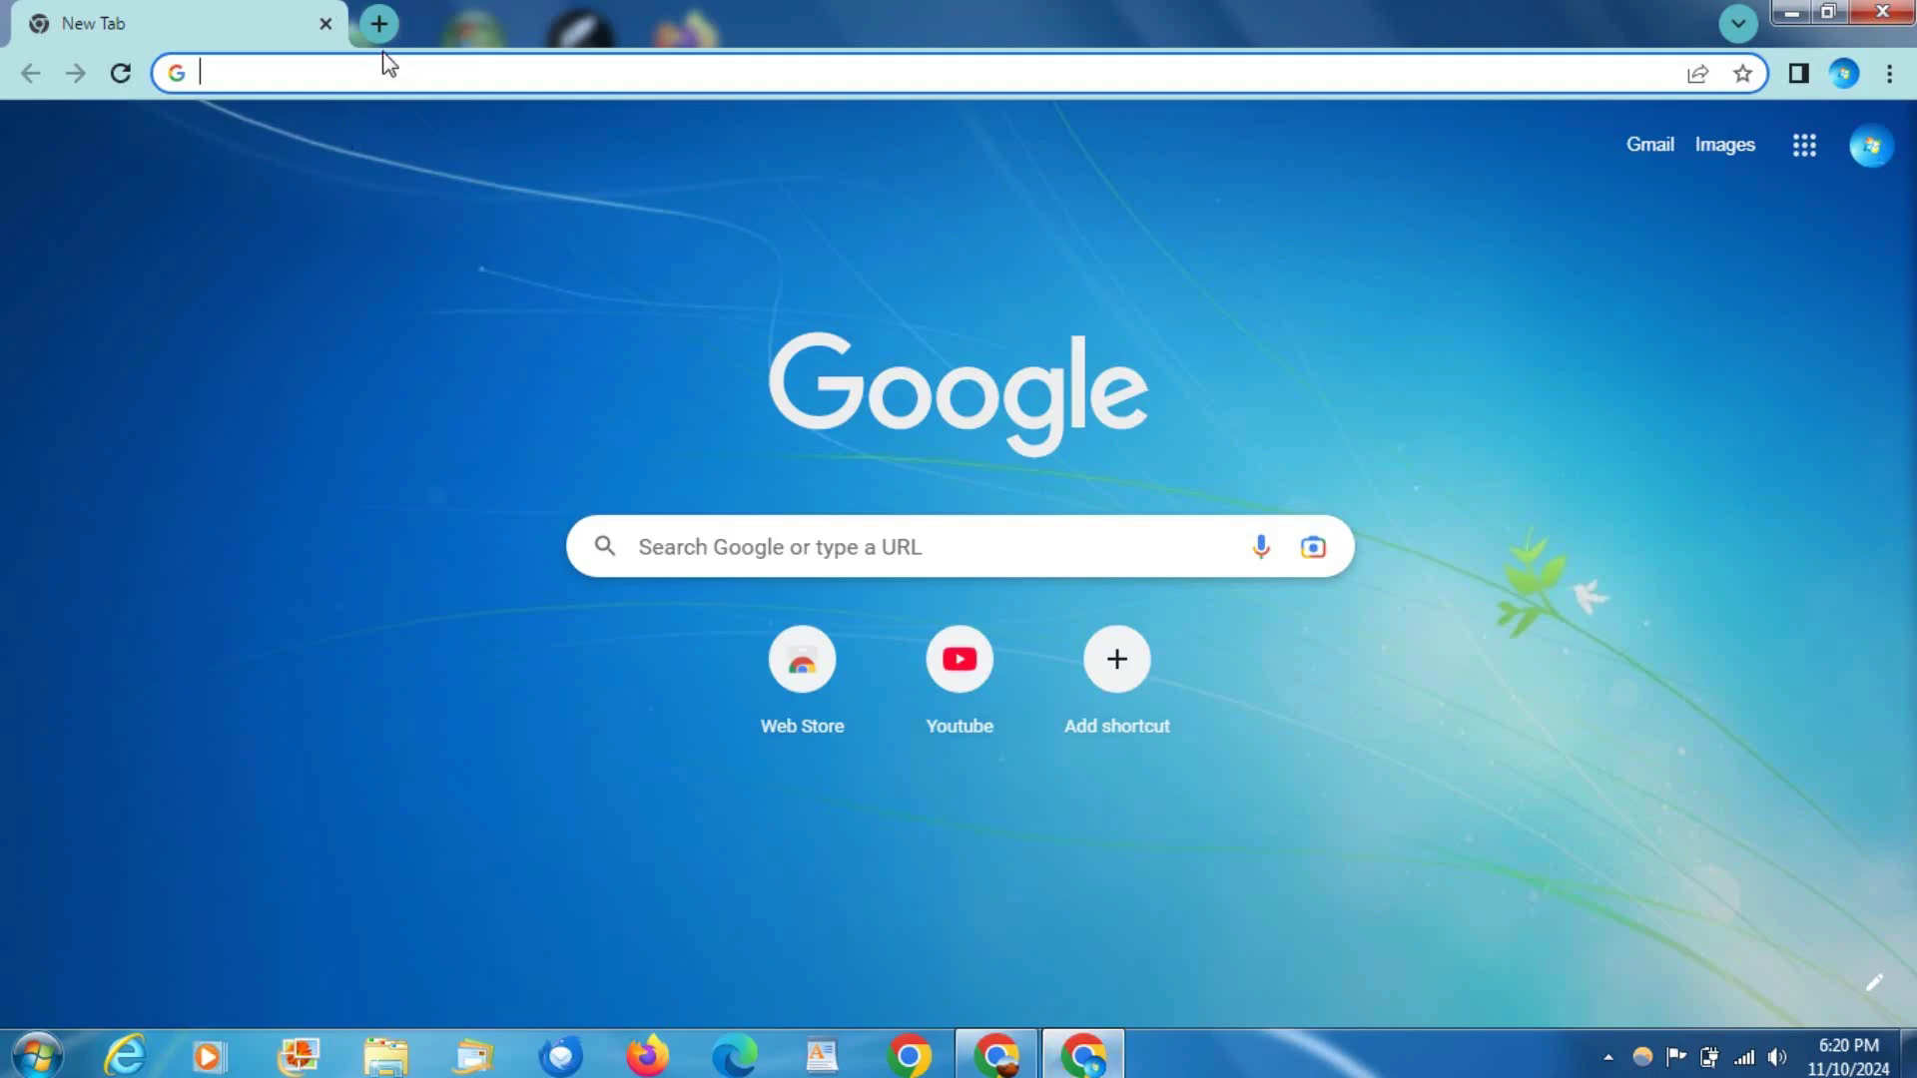
{"action": "type", "text": "feather "}
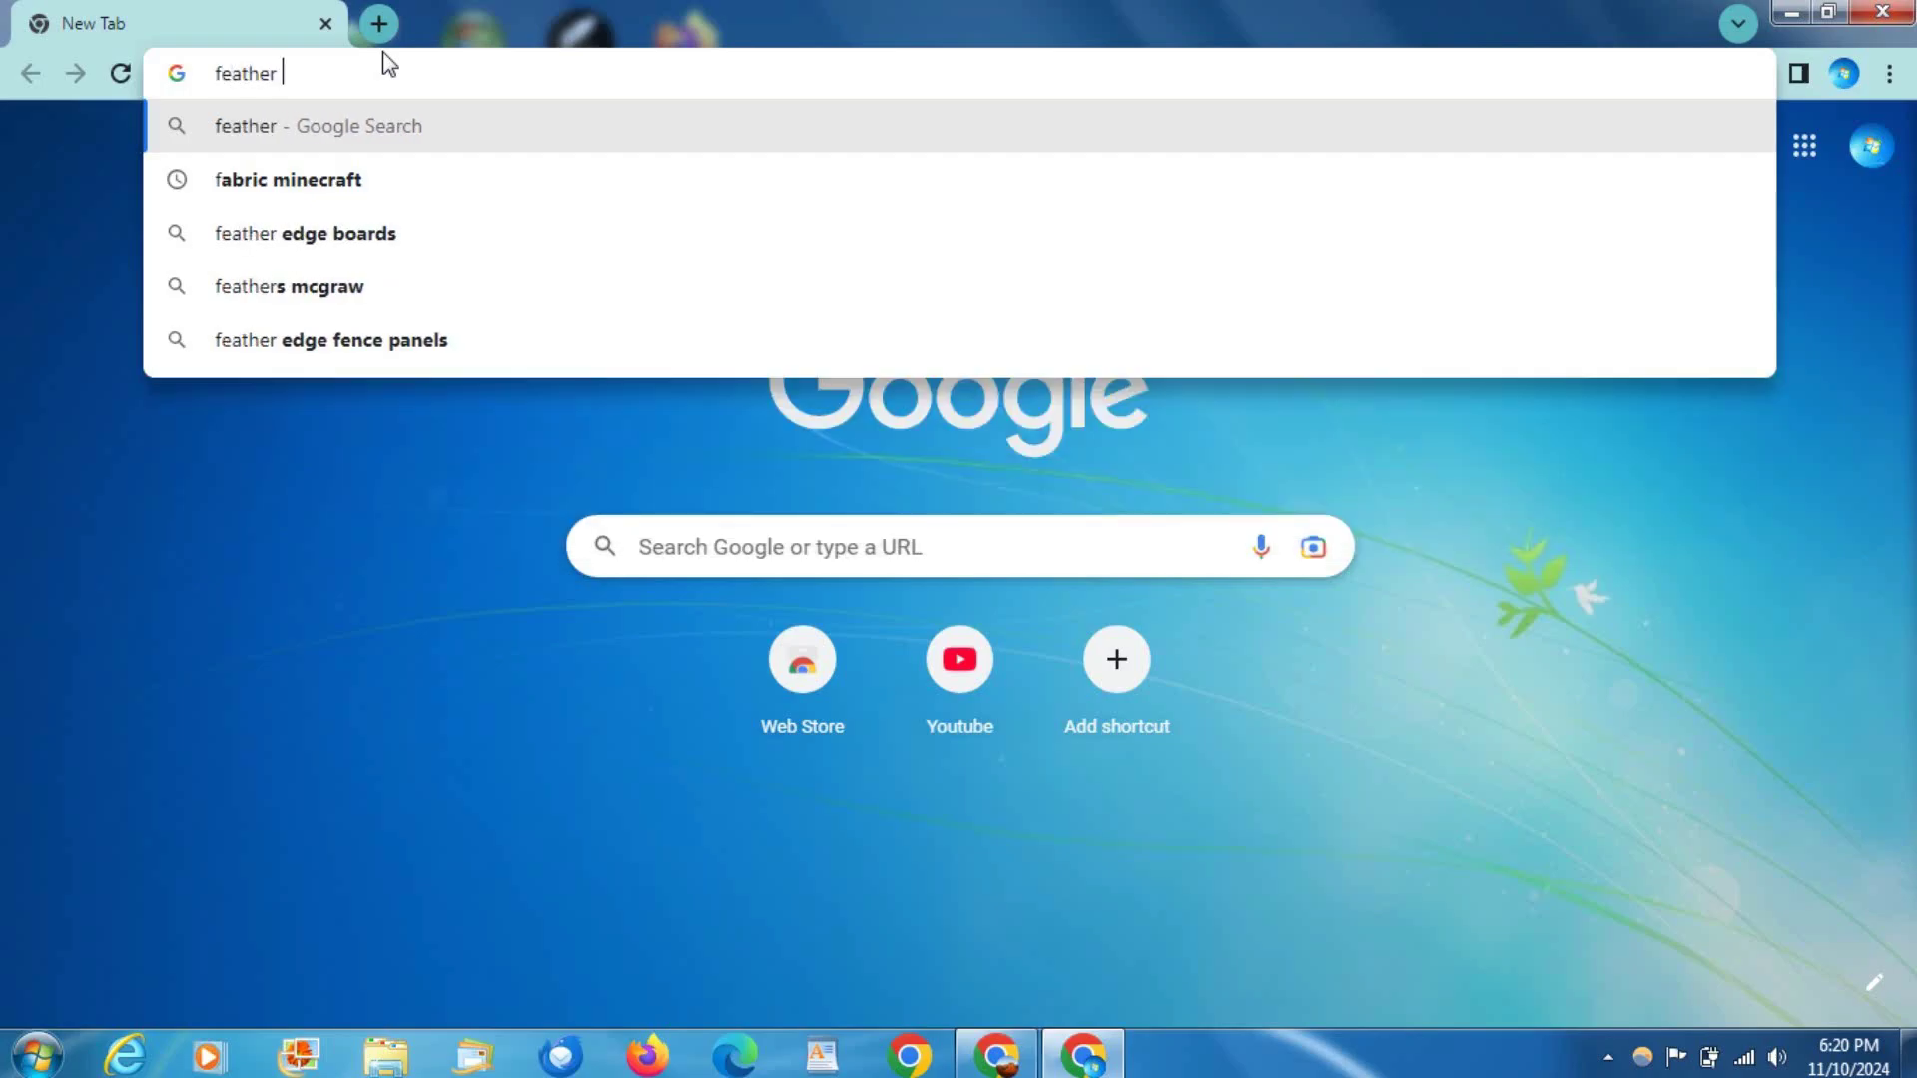
{"action": "type", "text": "client"}
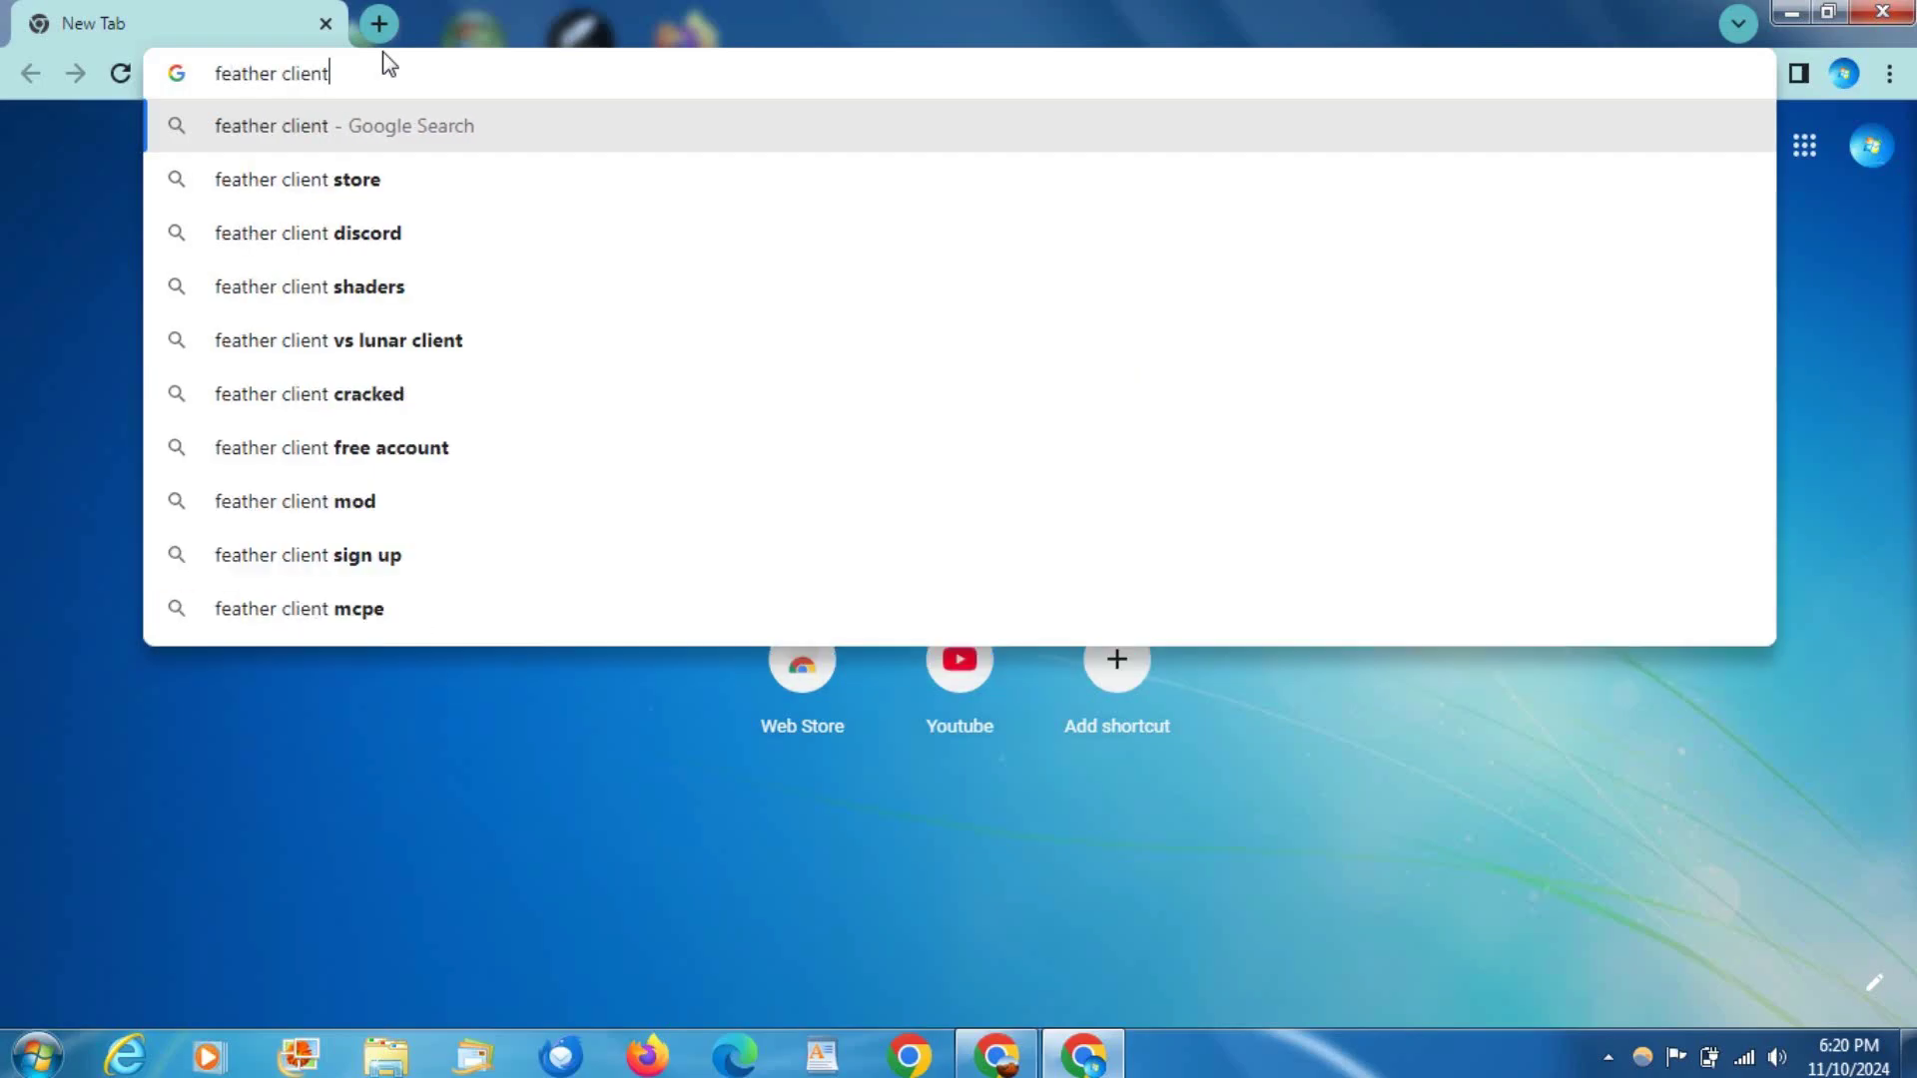
{"action": "key", "text": "Return"}
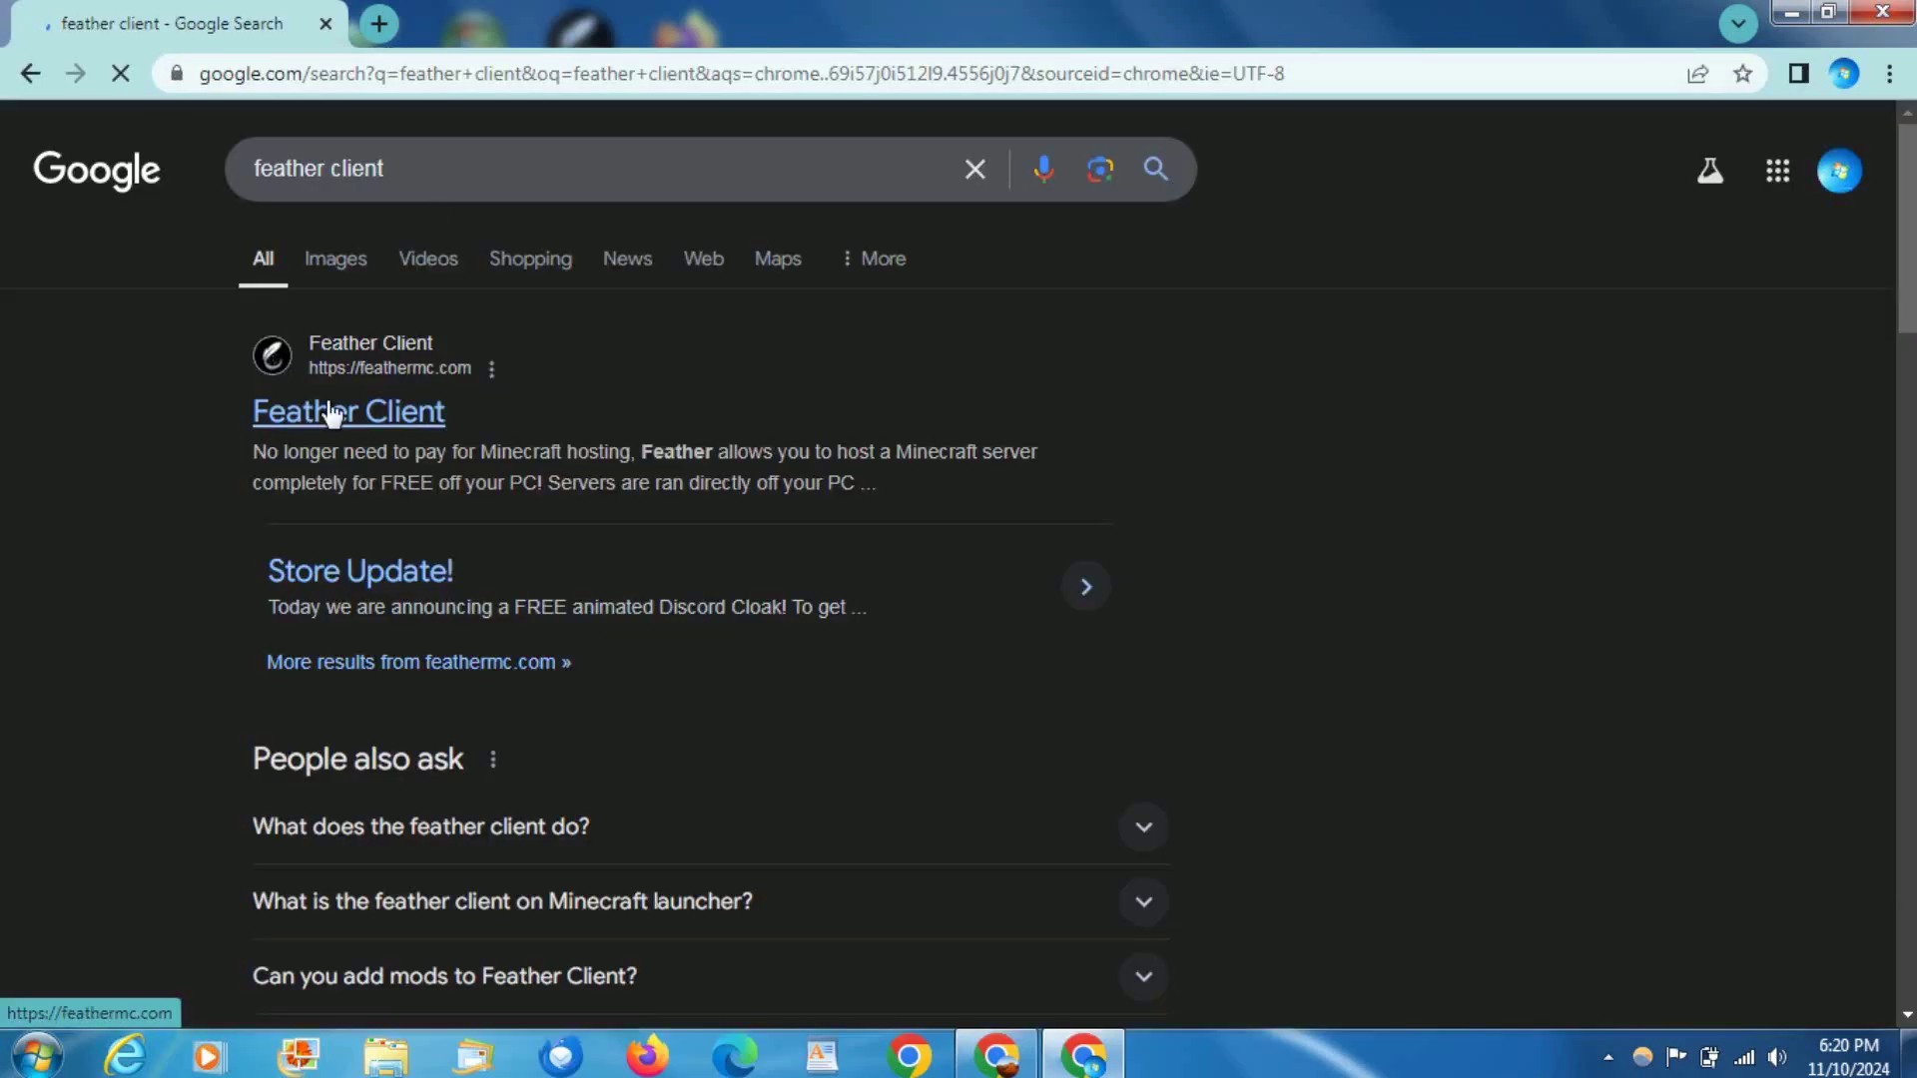
Step: Open the official feathermc.com result and scroll through its feature sections
{"action": "left_click", "coordinate": [332, 412]}
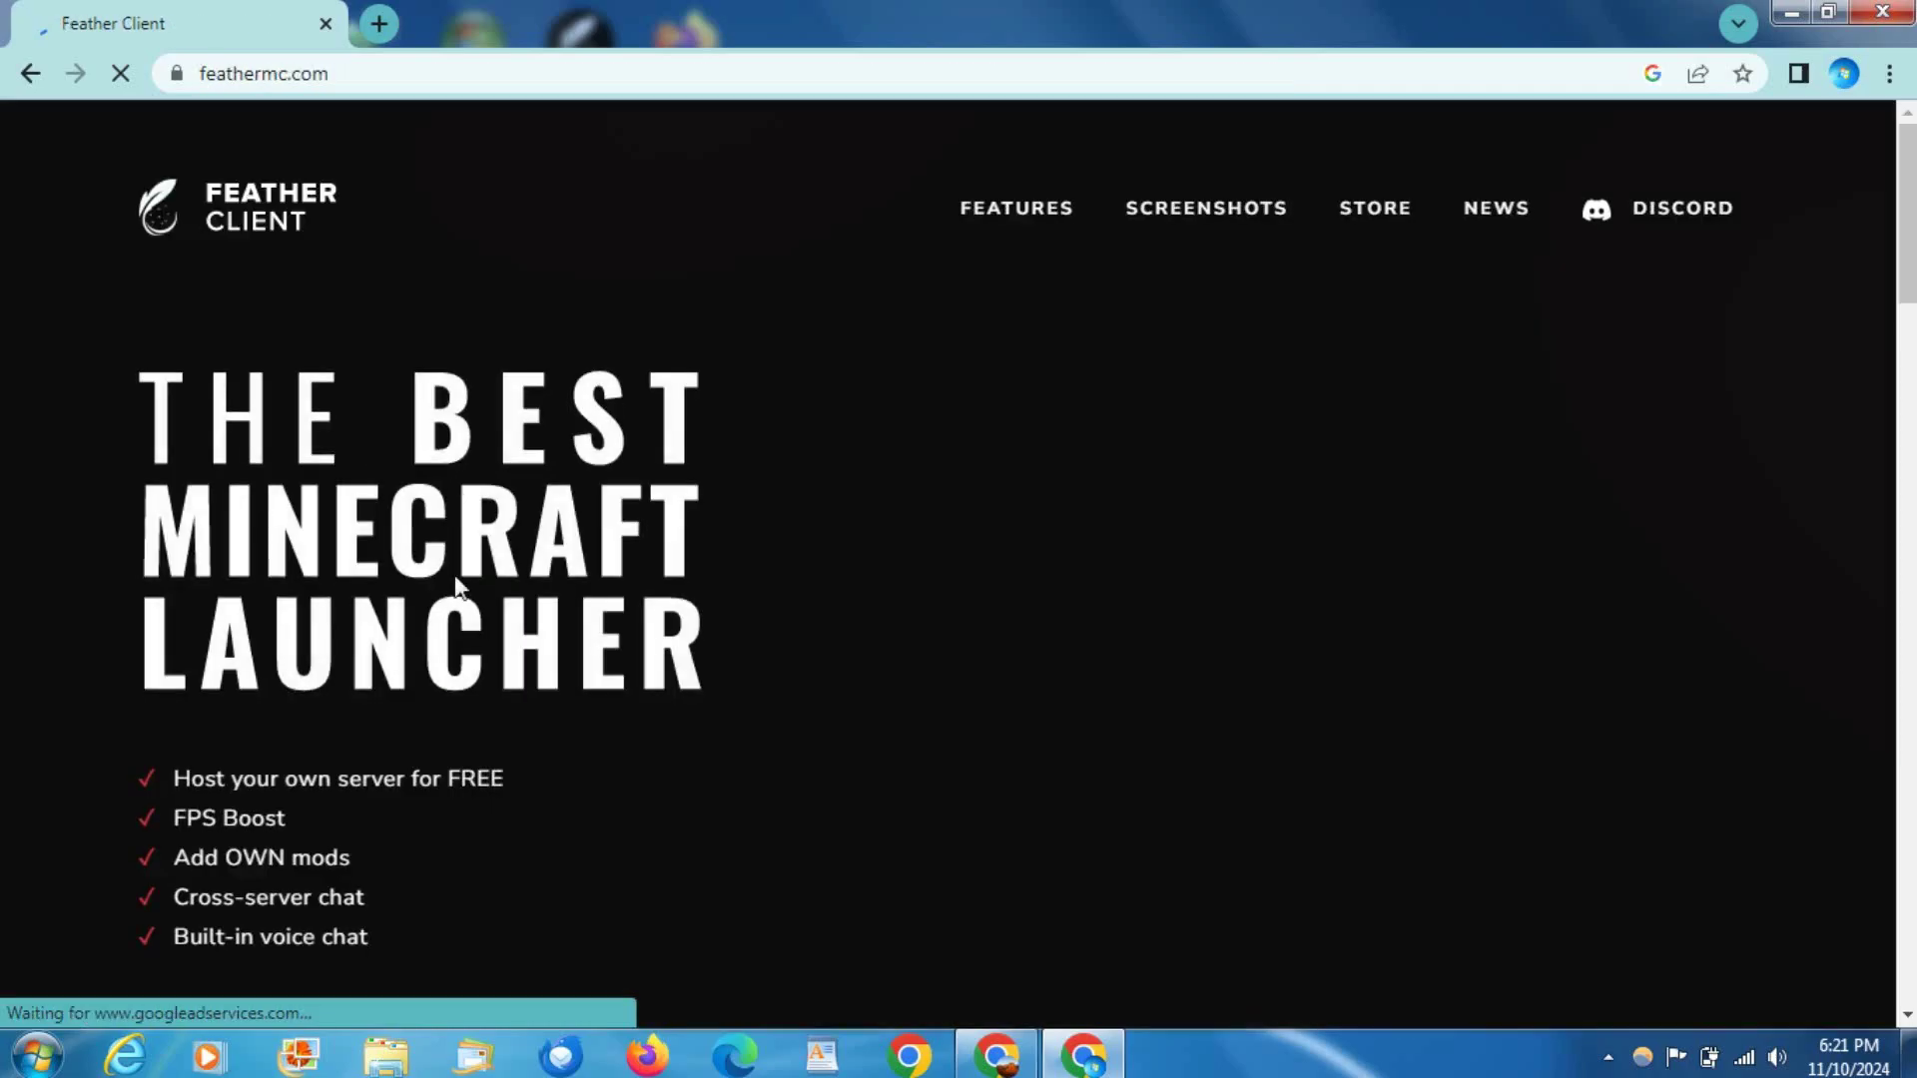
{"action": "scroll", "coordinate": [1058, 569], "scroll_direction": "down", "scroll_amount": 3}
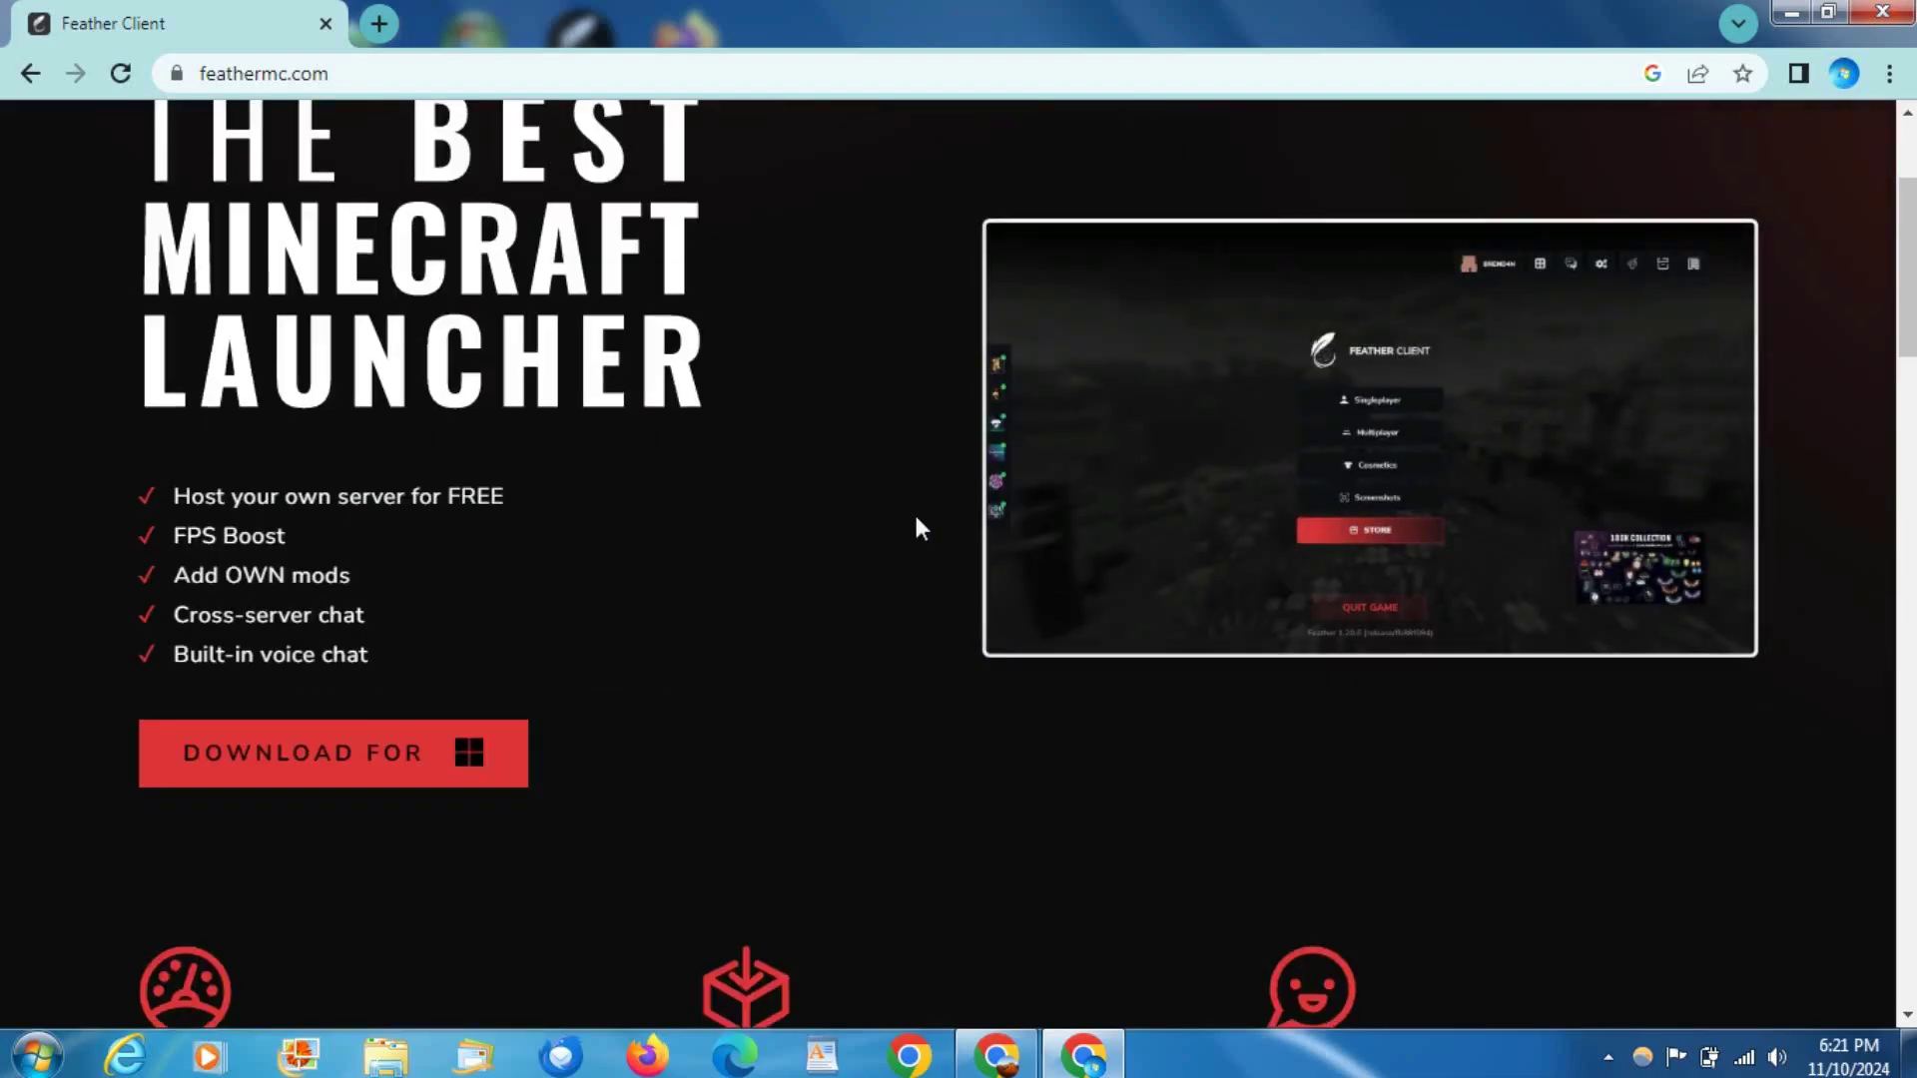
{"action": "scroll", "coordinate": [513, 794], "scroll_direction": "down", "scroll_amount": 4}
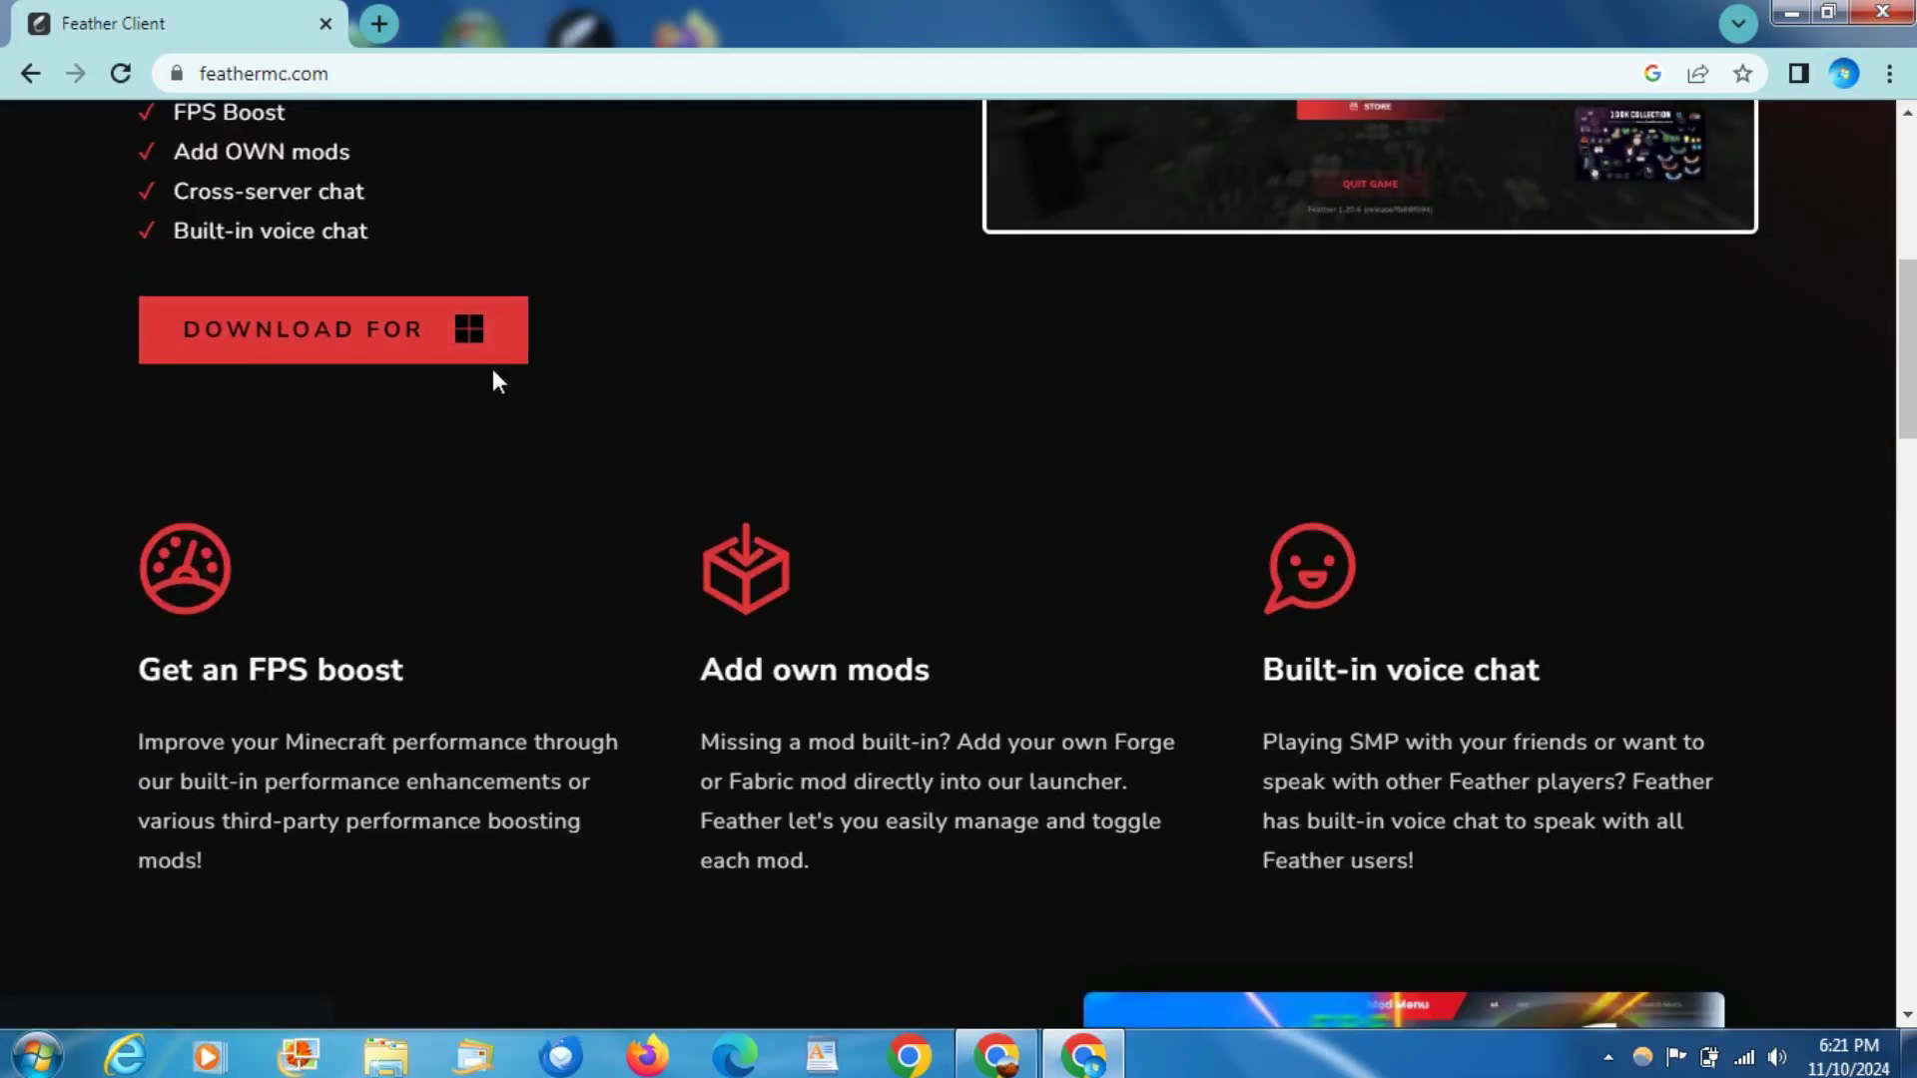
{"action": "scroll", "coordinate": [494, 377], "scroll_direction": "down", "scroll_amount": 4}
{"action": "scroll", "coordinate": [498, 371], "scroll_direction": "up", "scroll_amount": 5}
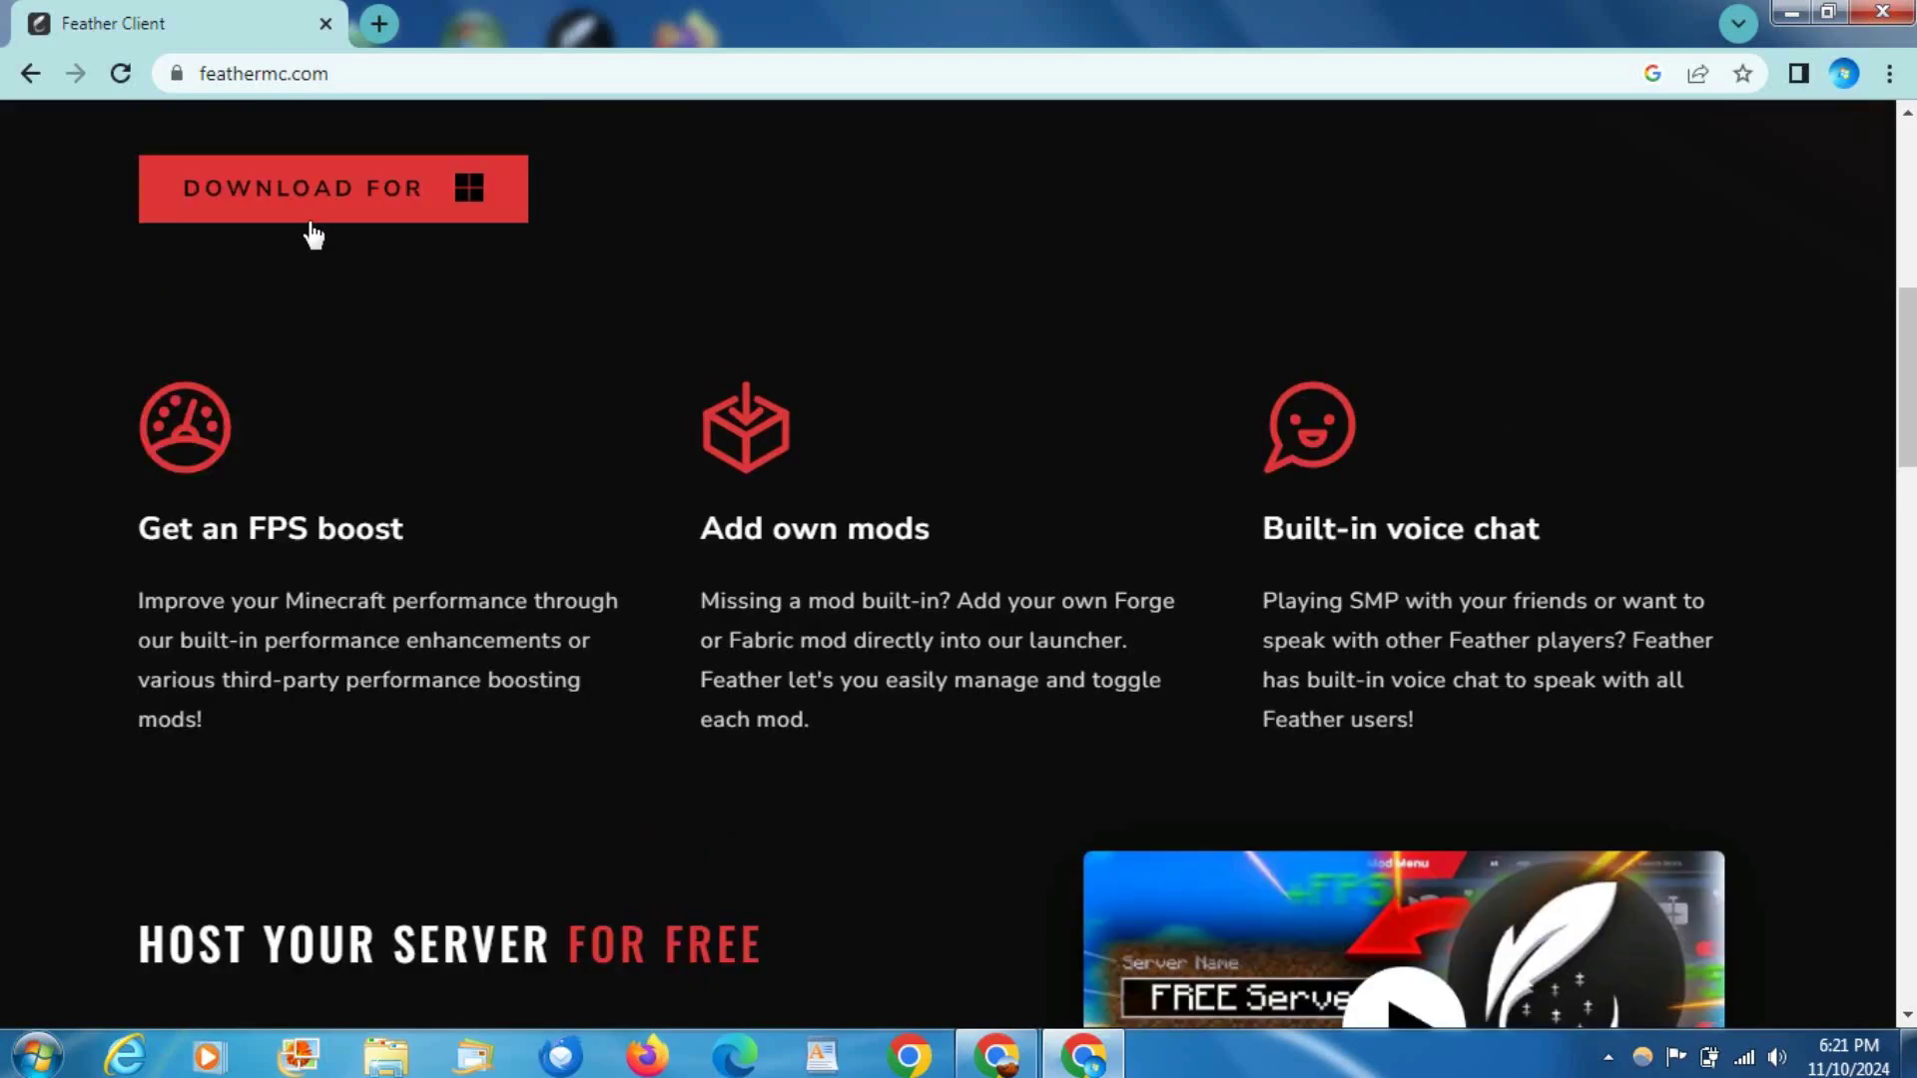
{"action": "scroll", "coordinate": [295, 423], "scroll_direction": "up", "scroll_amount": 3}
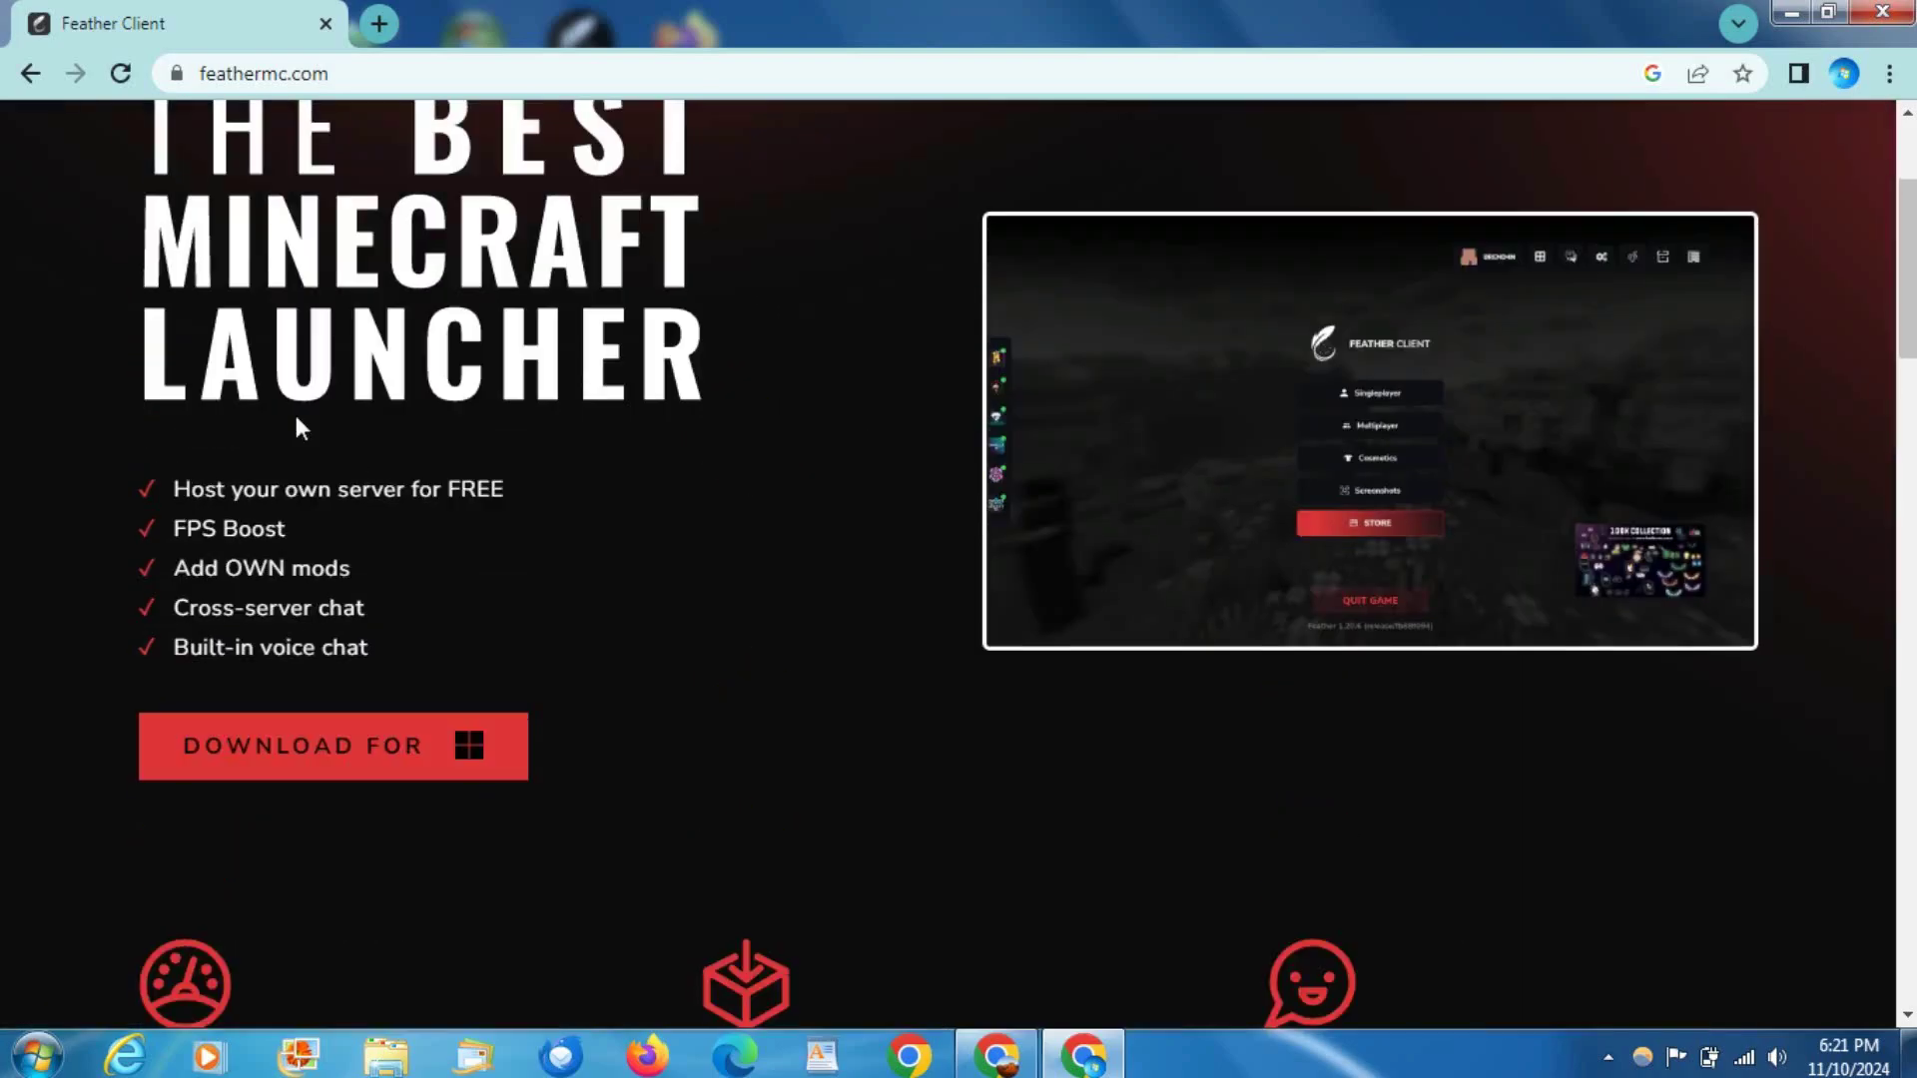
{"action": "scroll", "coordinate": [839, 627], "scroll_direction": "up", "scroll_amount": 3}
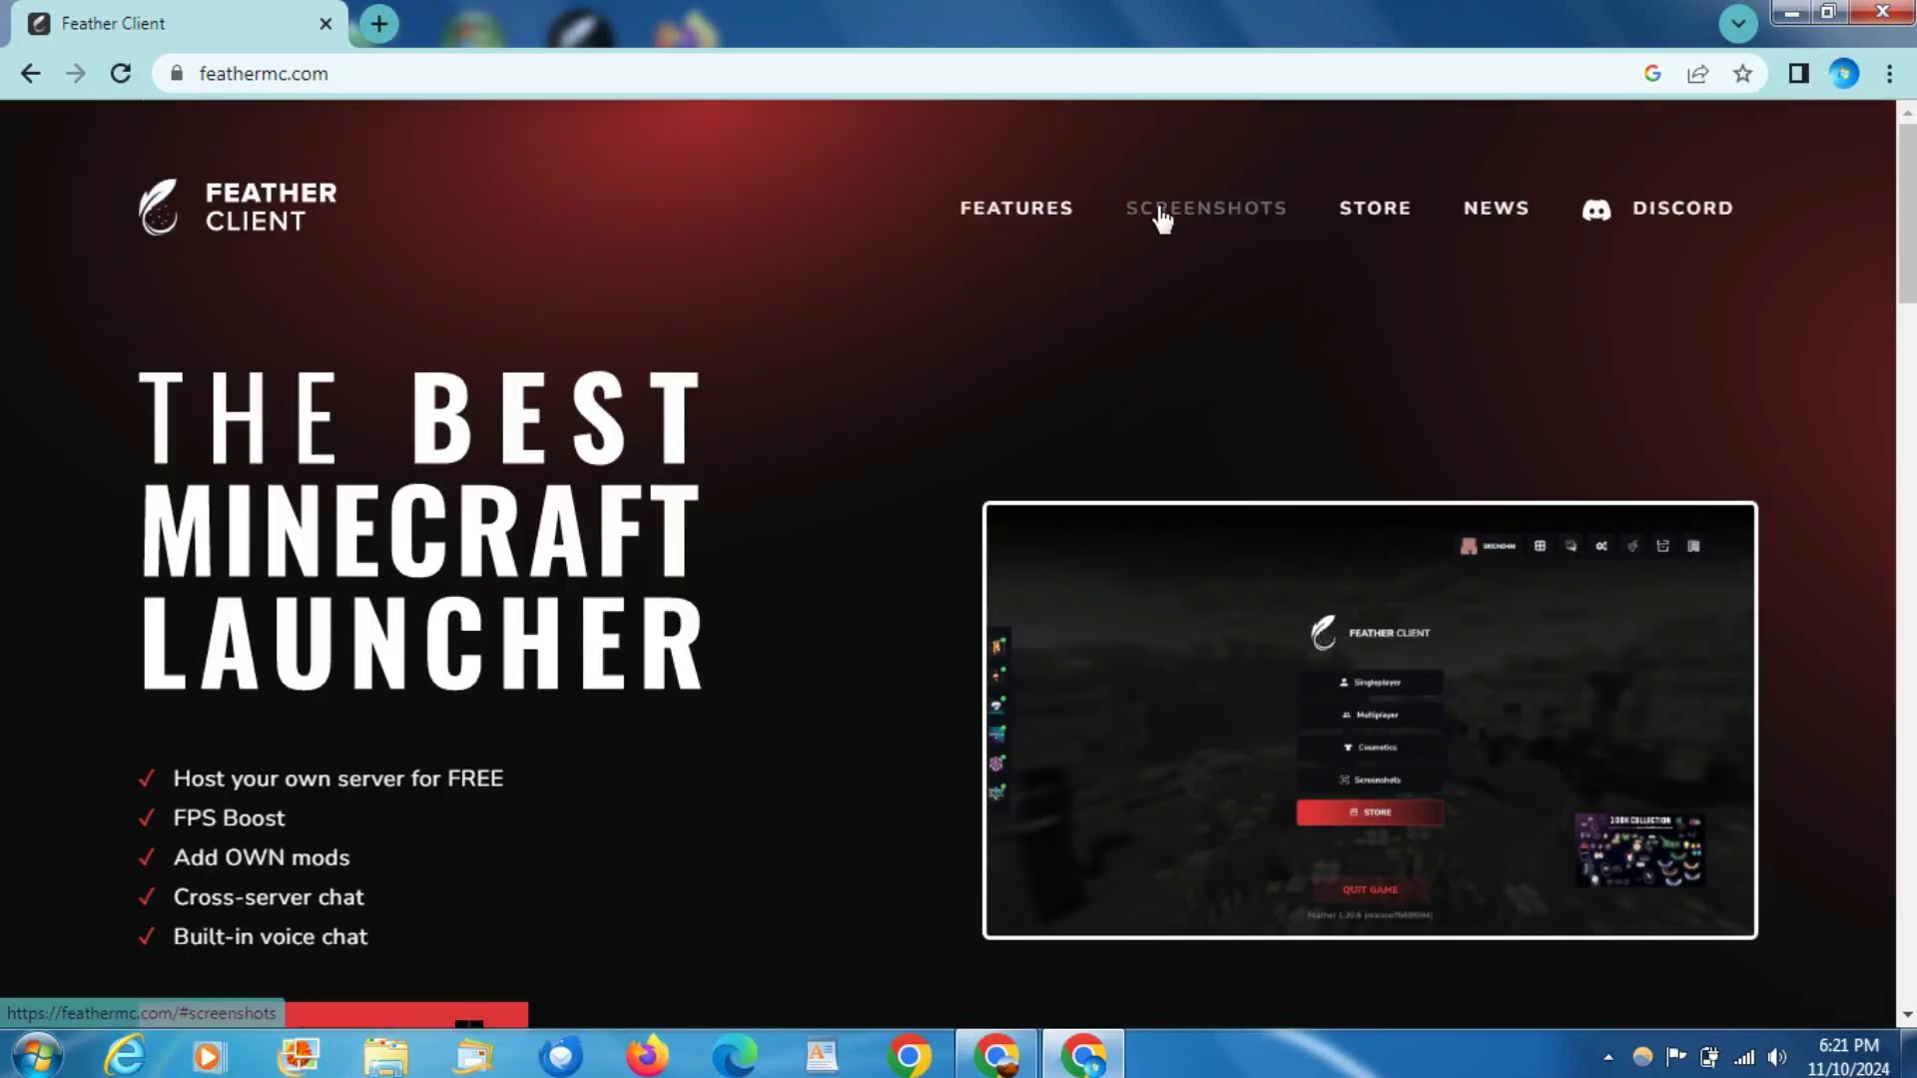
{"action": "scroll", "coordinate": [902, 363], "scroll_direction": "down", "scroll_amount": 5}
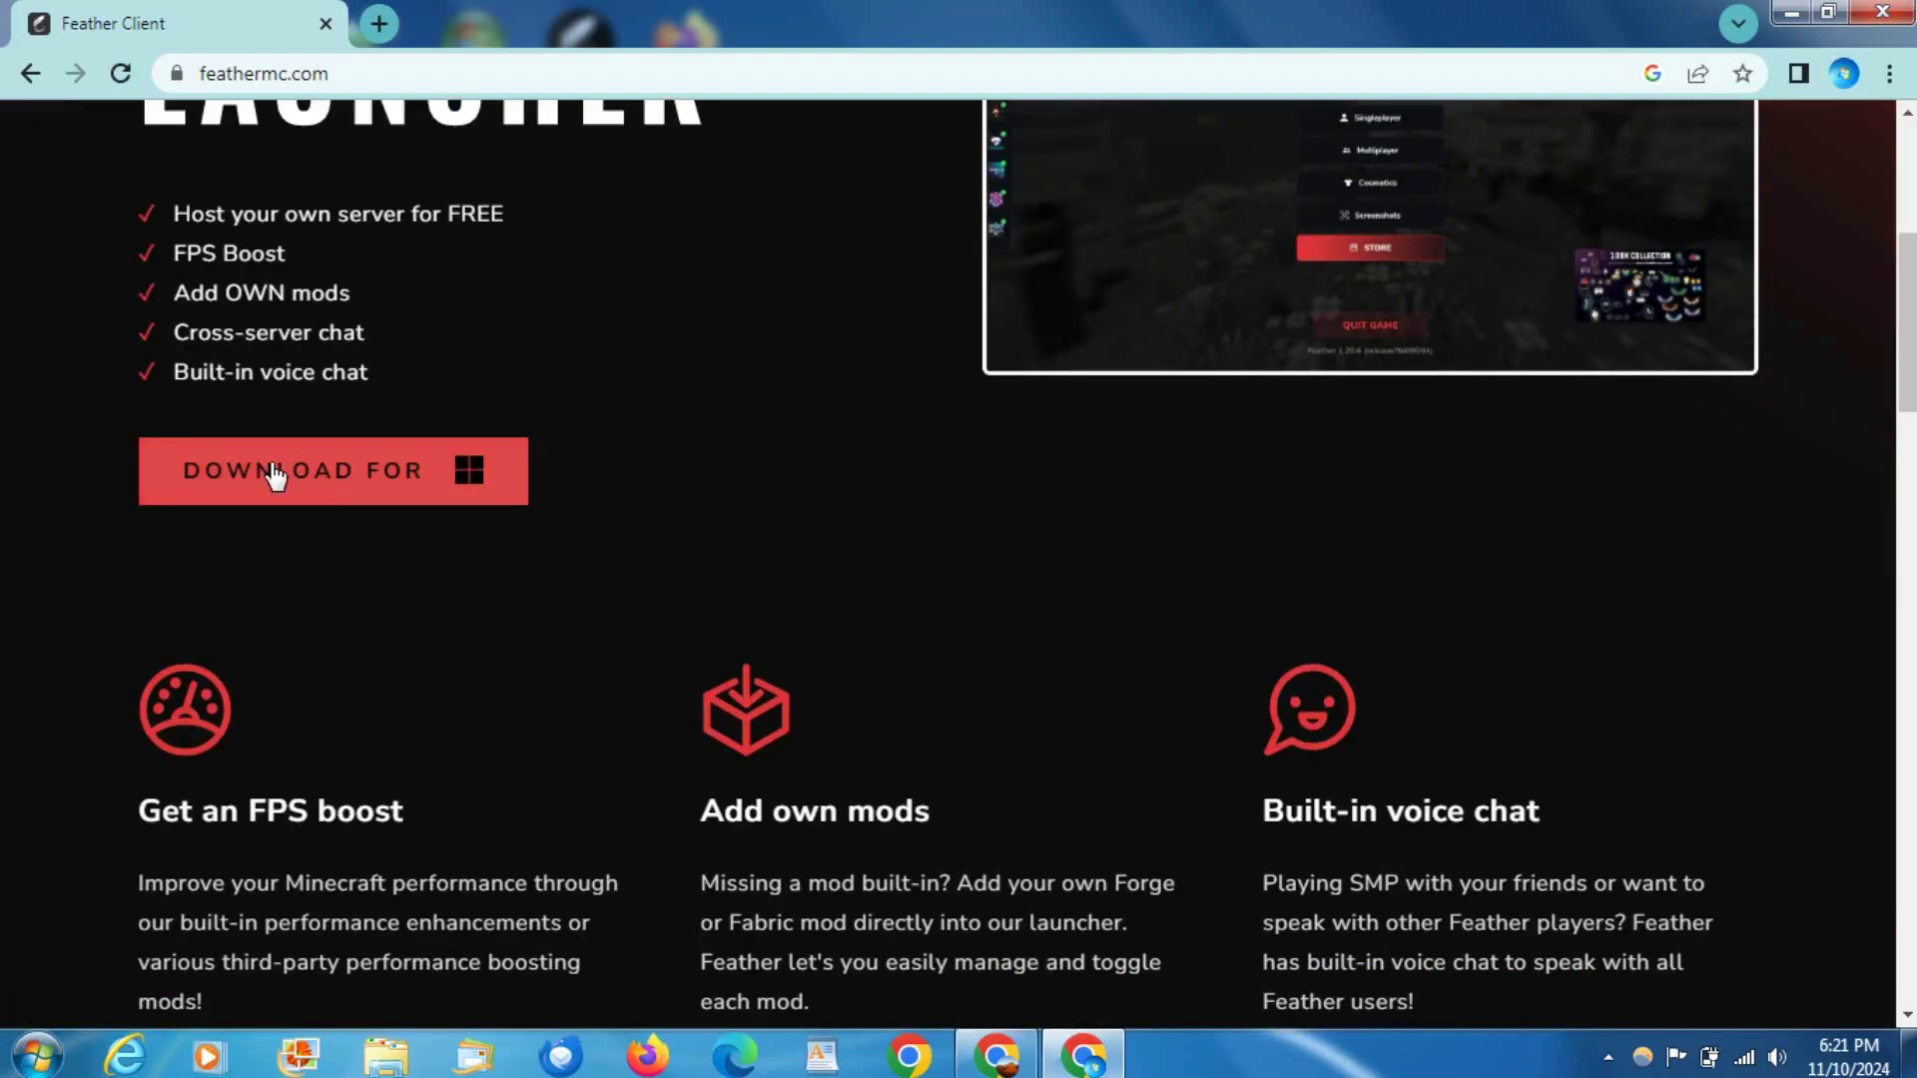
{"action": "scroll", "coordinate": [669, 584], "scroll_direction": "down", "scroll_amount": 10}
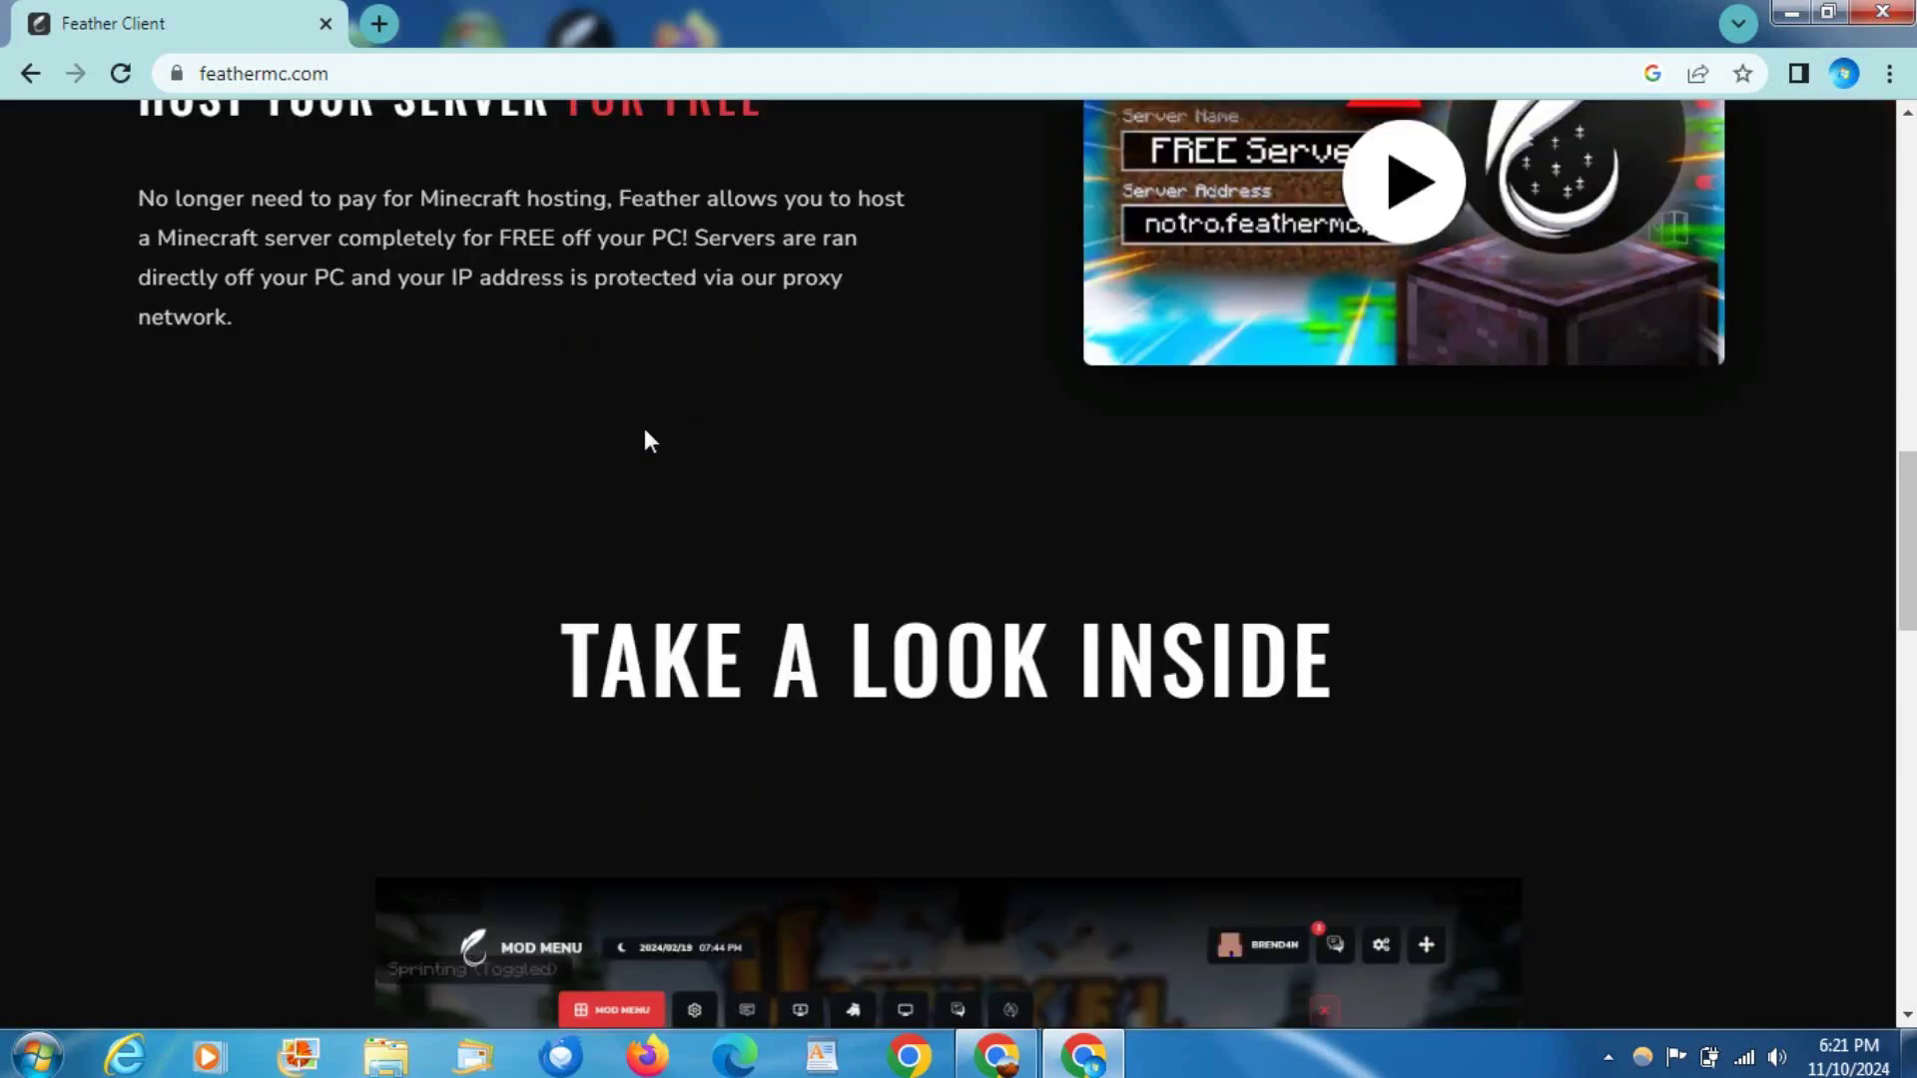
{"action": "scroll", "coordinate": [938, 509], "scroll_direction": "down", "scroll_amount": 5}
{"action": "scroll", "coordinate": [561, 548], "scroll_direction": "down", "scroll_amount": 6}
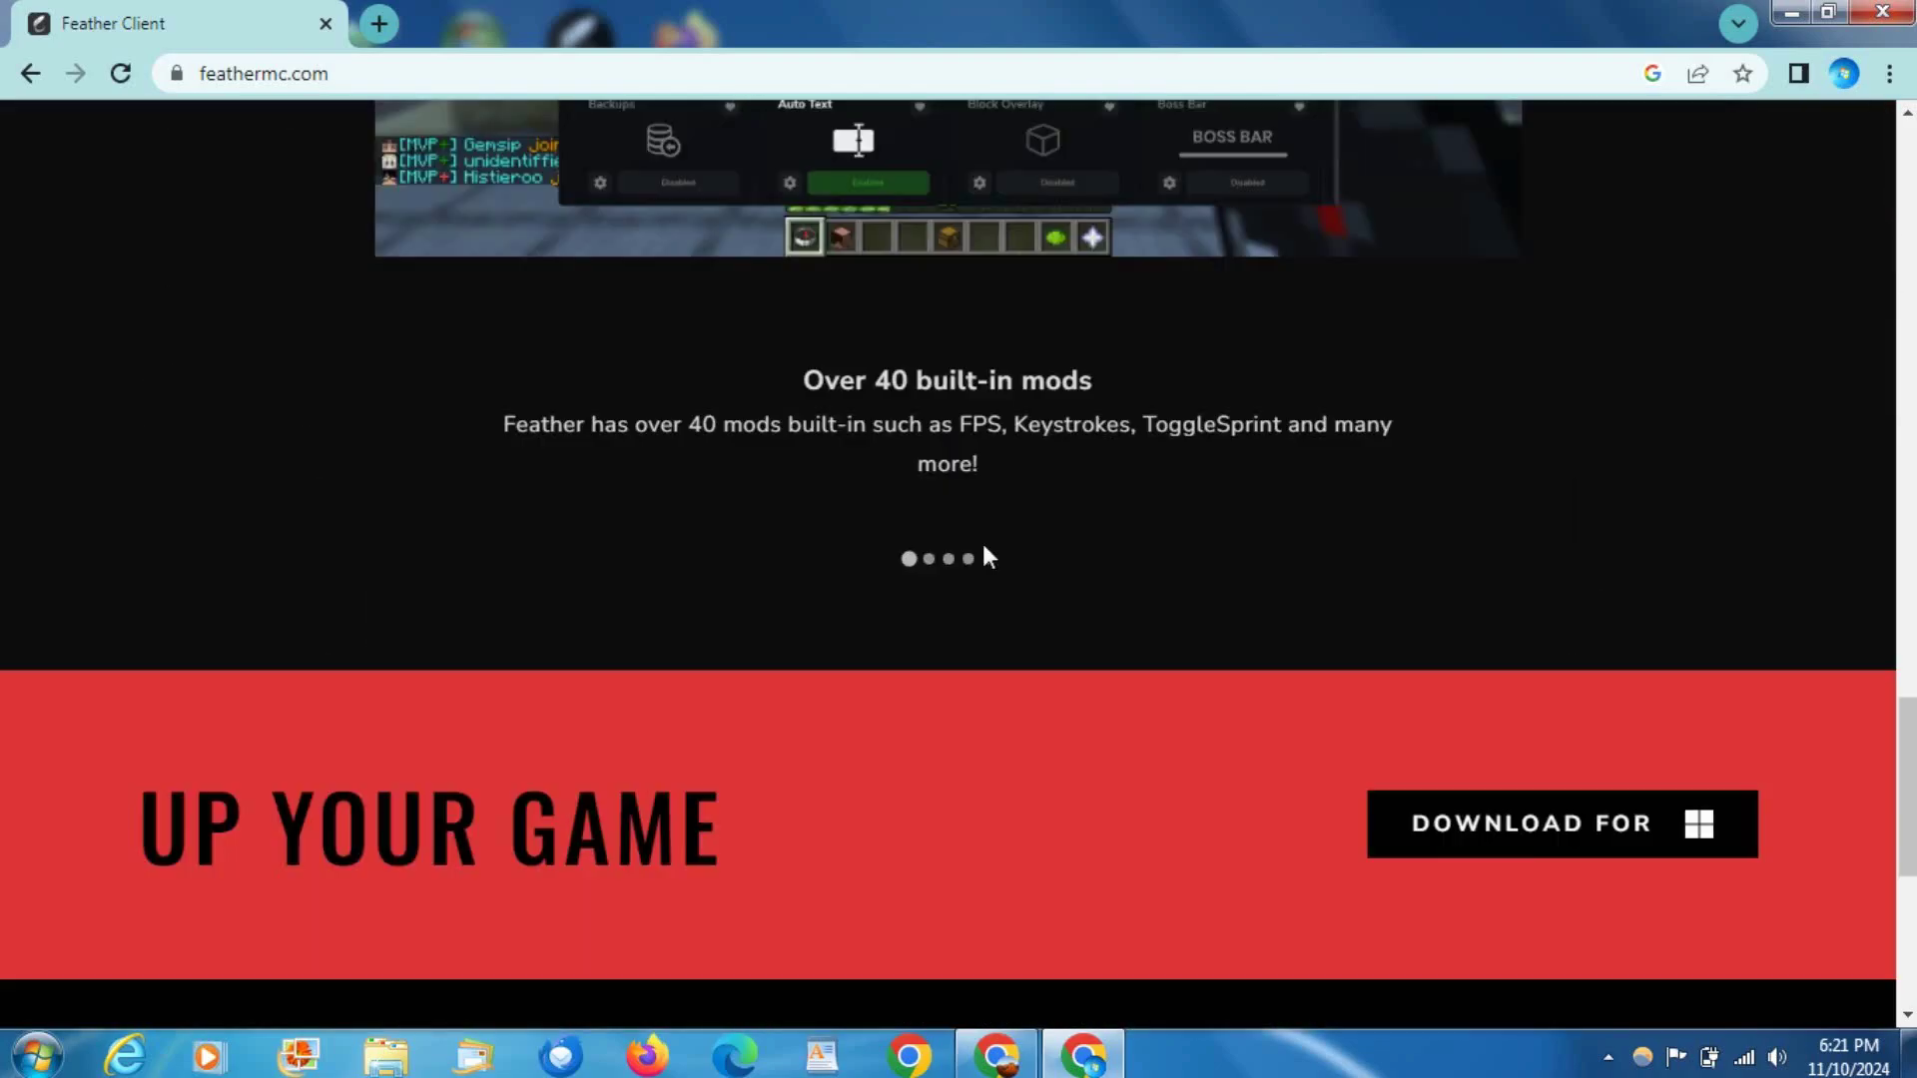
{"action": "scroll", "coordinate": [904, 548], "scroll_direction": "down", "scroll_amount": 3}
{"action": "scroll", "coordinate": [902, 545], "scroll_direction": "up", "scroll_amount": 6}
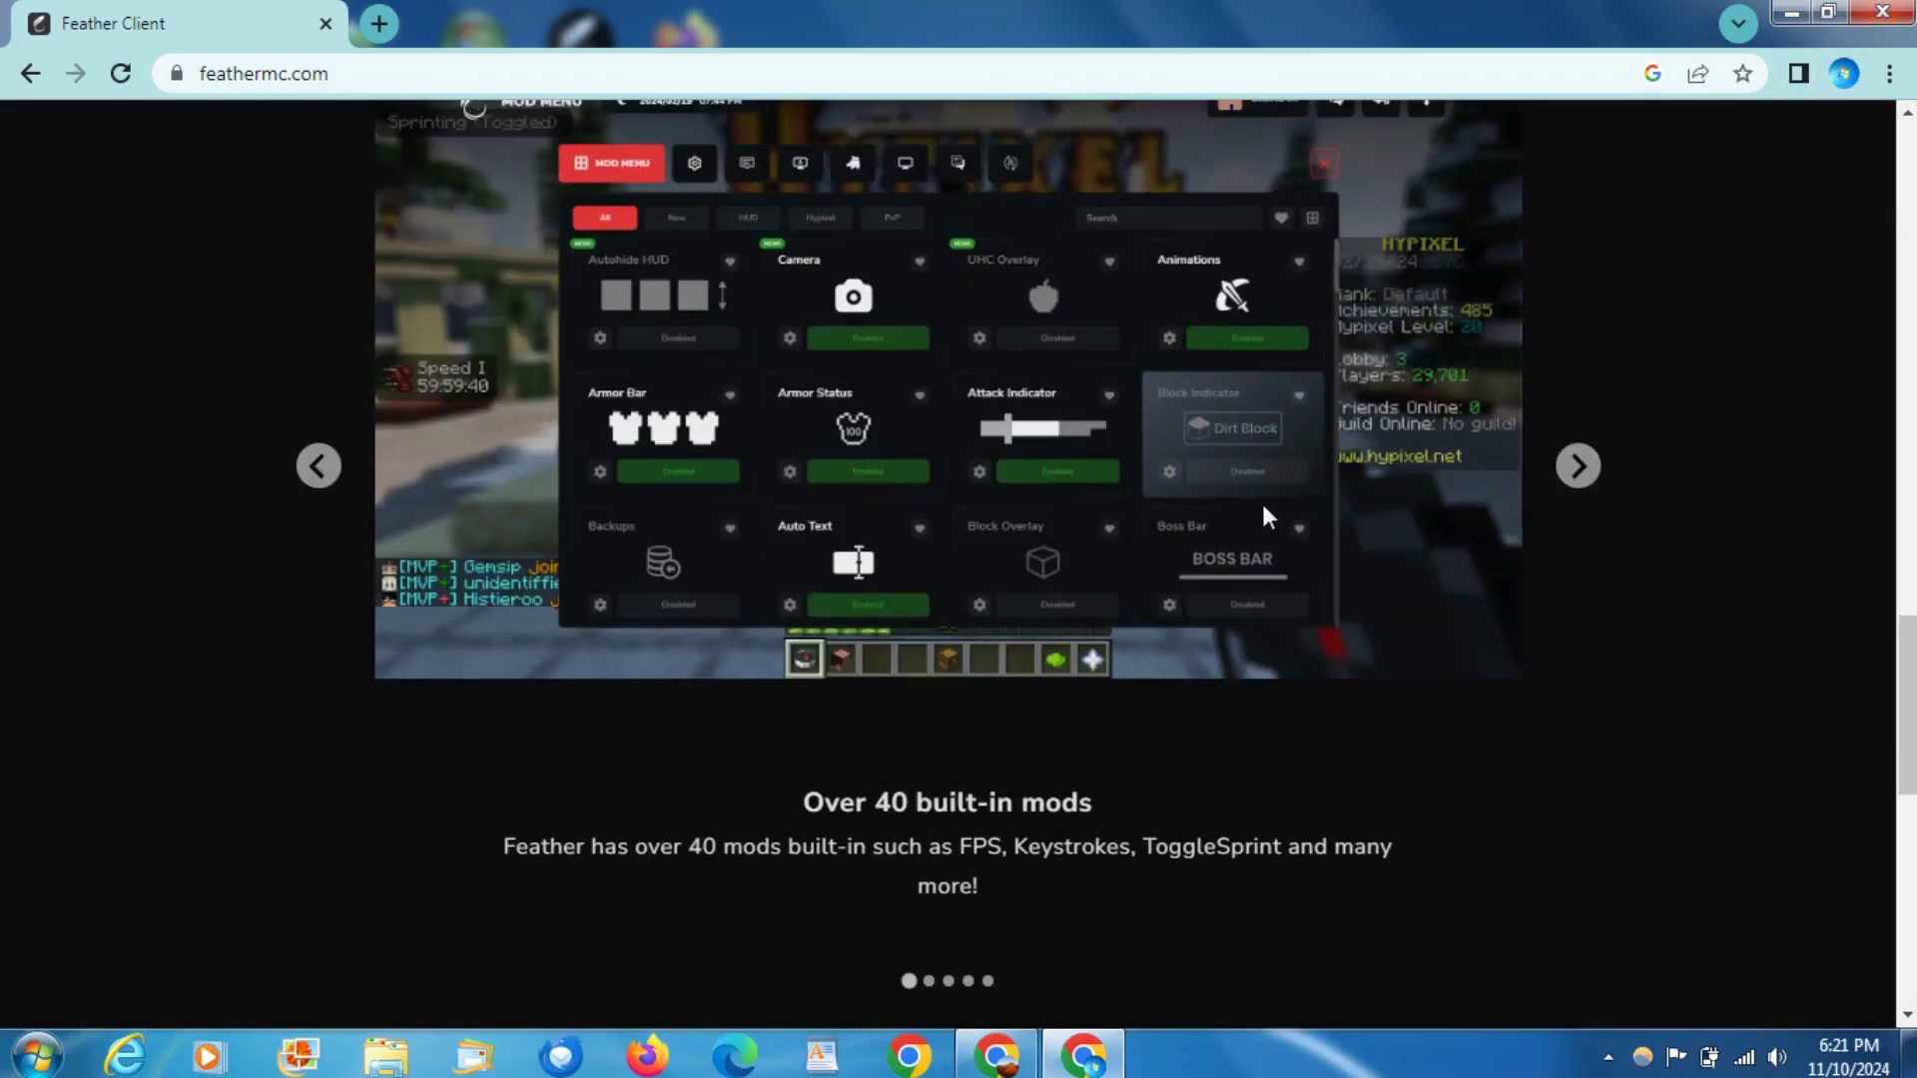
Step: Advance the screenshot carousel two slides to 'Customize your hud' and review the page
{"action": "left_click", "coordinate": [1577, 466]}
{"action": "left_click", "coordinate": [1577, 466]}
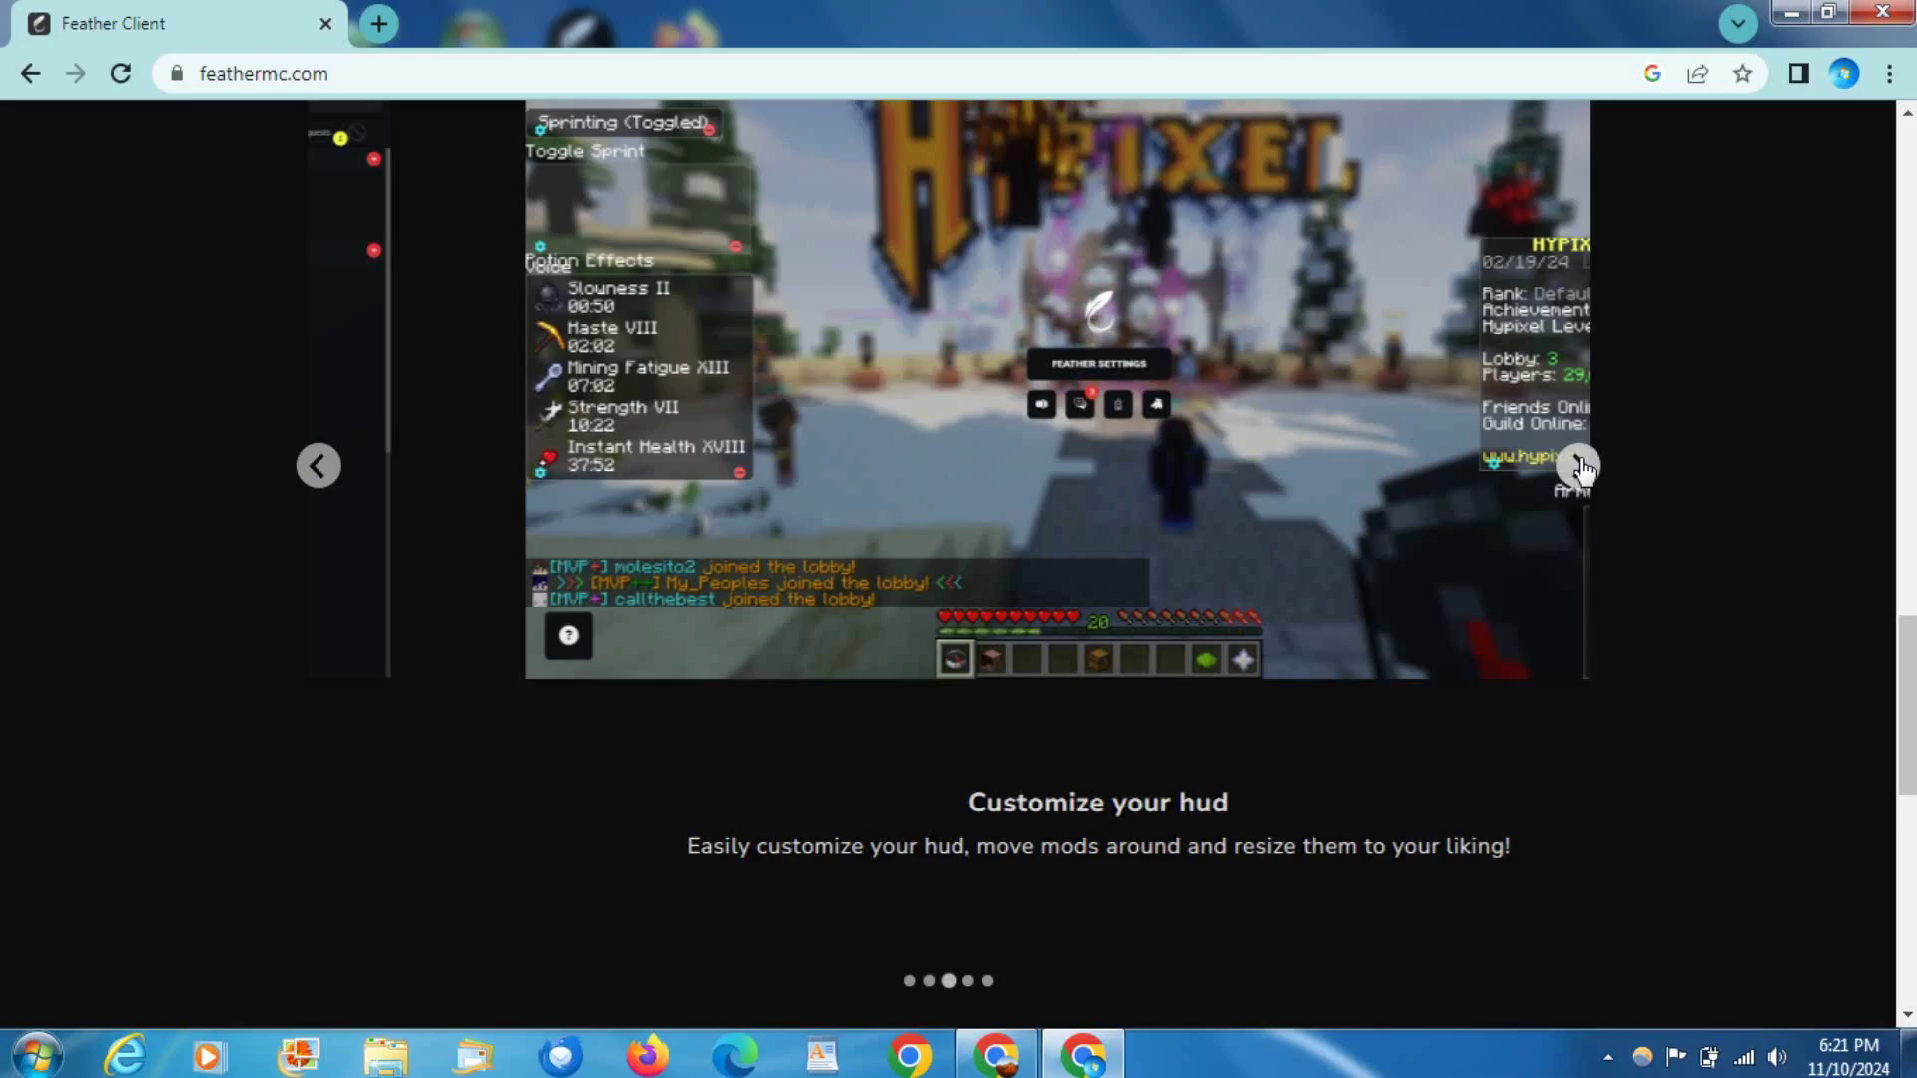
{"action": "scroll", "coordinate": [986, 372], "scroll_direction": "up", "scroll_amount": 10}
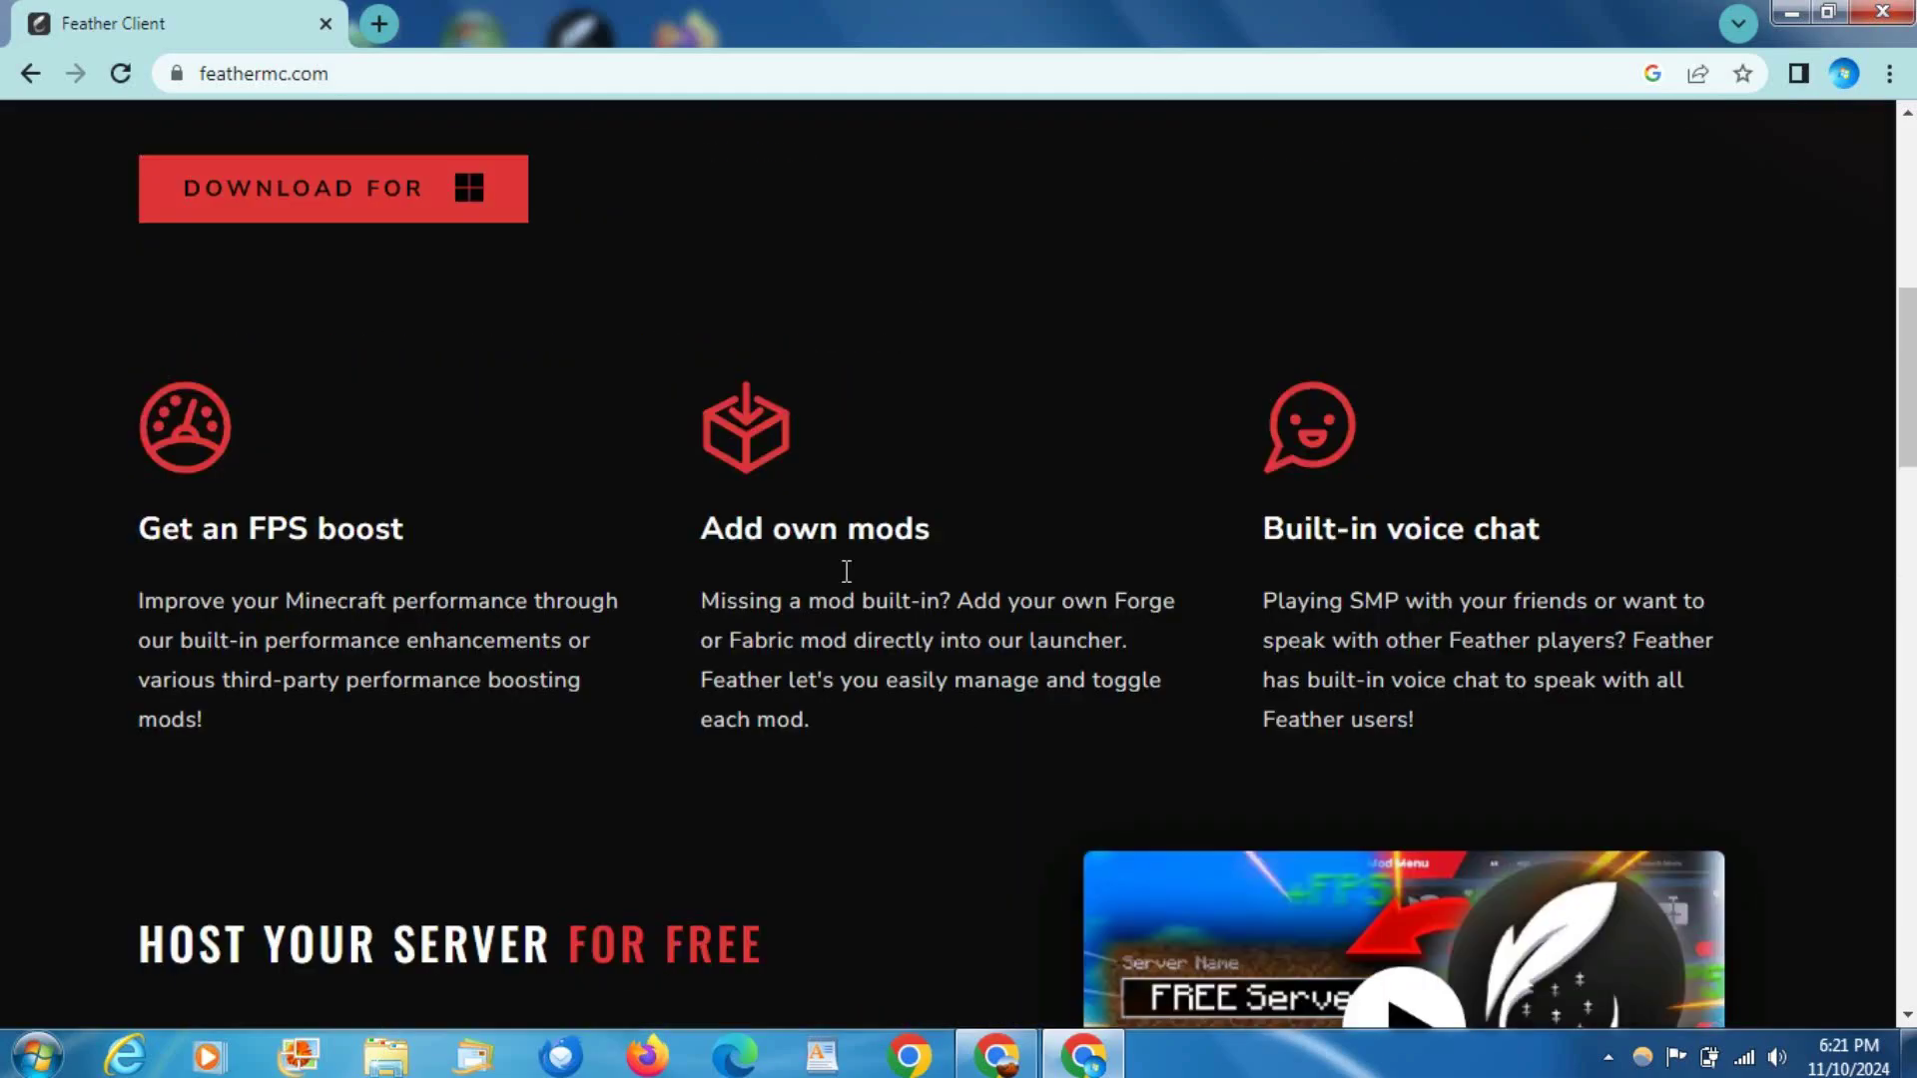
{"action": "scroll", "coordinate": [1104, 673], "scroll_direction": "up", "scroll_amount": 6}
{"action": "scroll", "coordinate": [1098, 665], "scroll_direction": "down", "scroll_amount": 5}
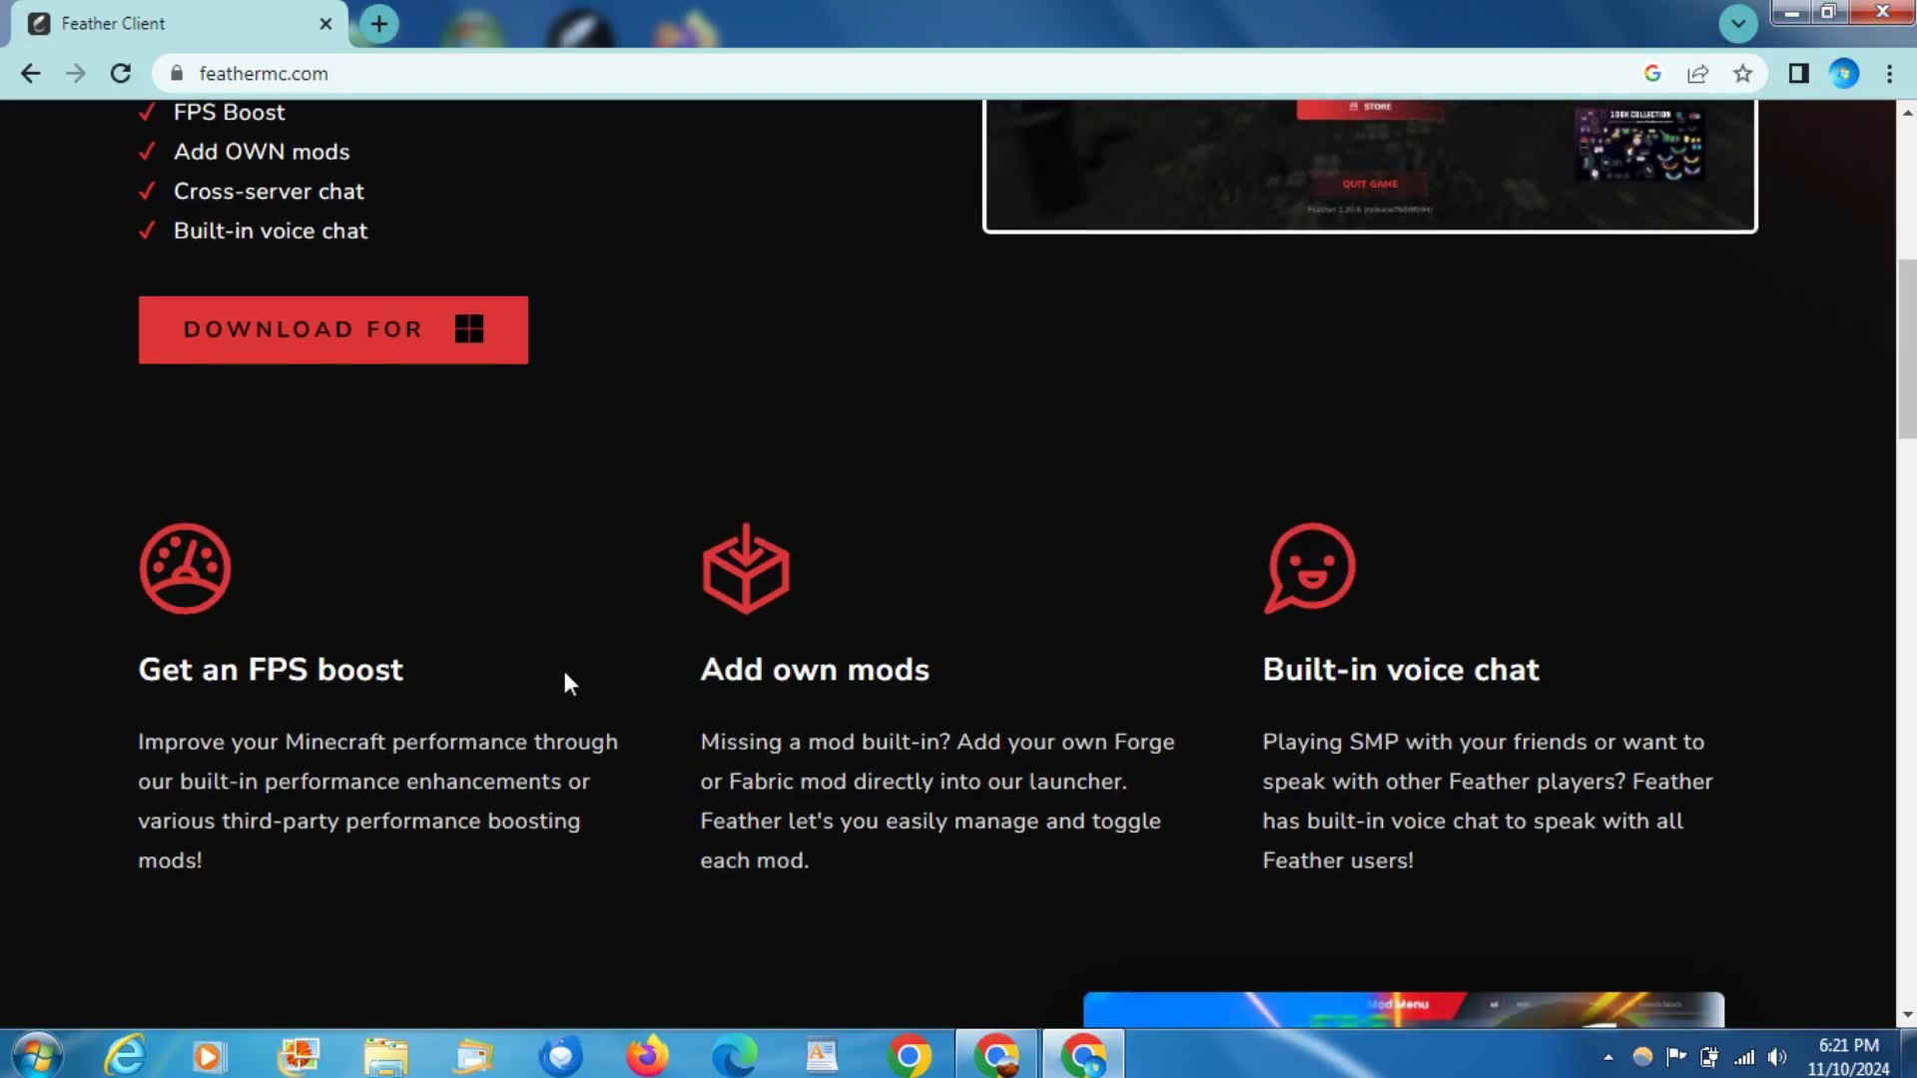
{"action": "scroll", "coordinate": [441, 654], "scroll_direction": "up", "scroll_amount": 3}
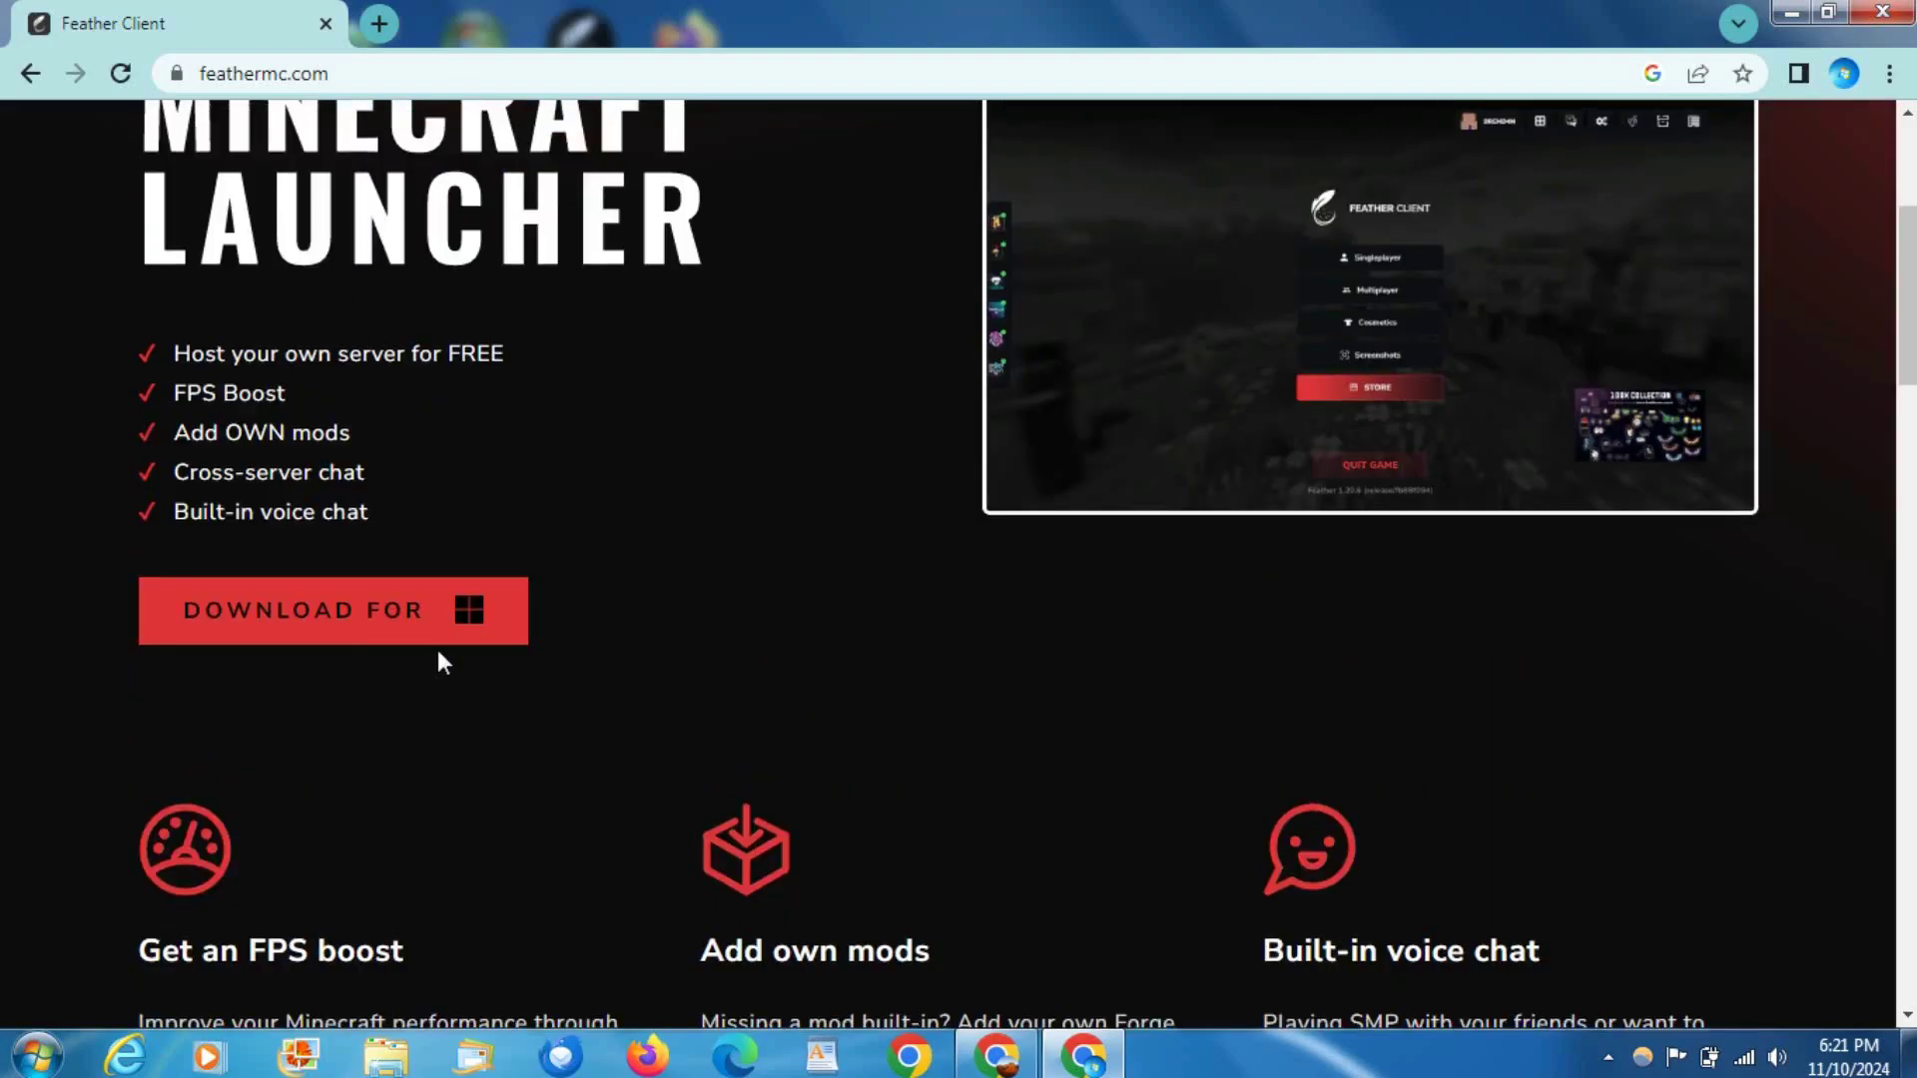
{"action": "scroll", "coordinate": [440, 651], "scroll_direction": "down", "scroll_amount": 4}
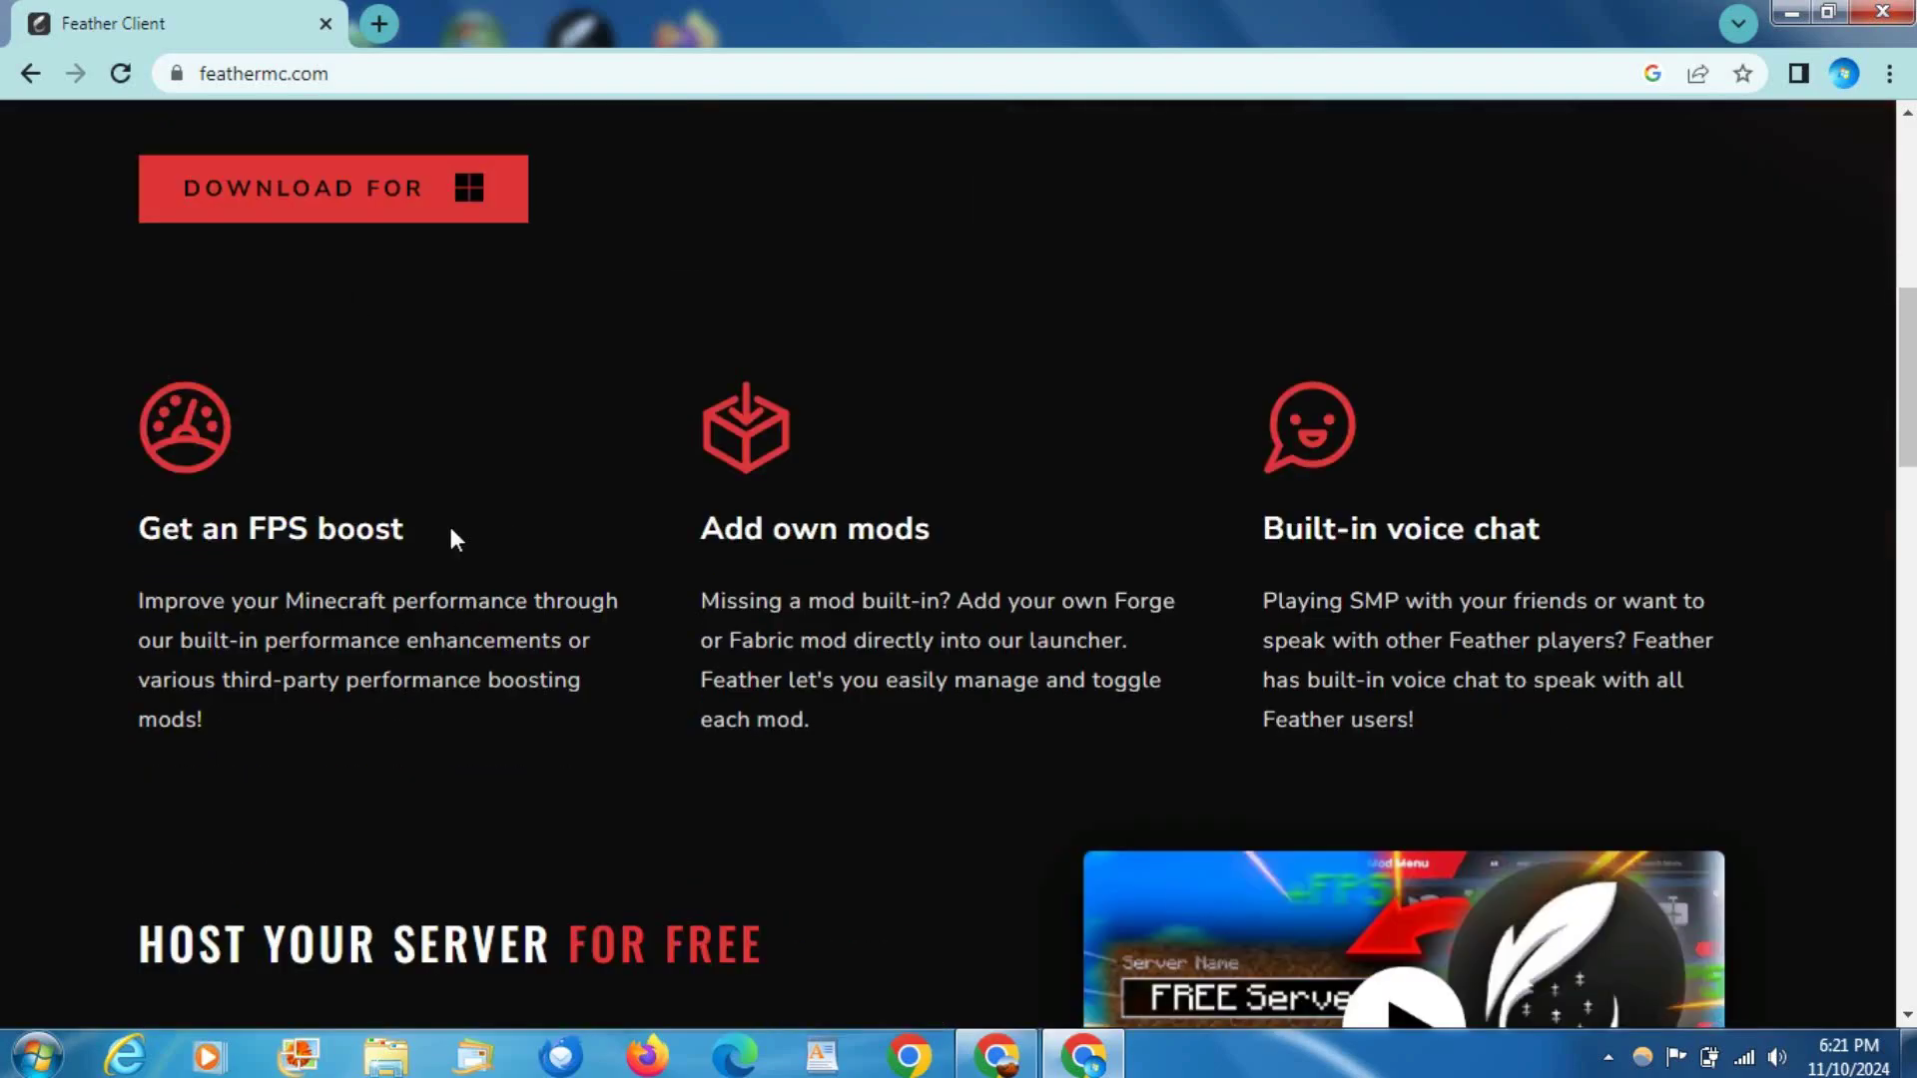
{"action": "scroll", "coordinate": [281, 551], "scroll_direction": "up", "scroll_amount": 4}
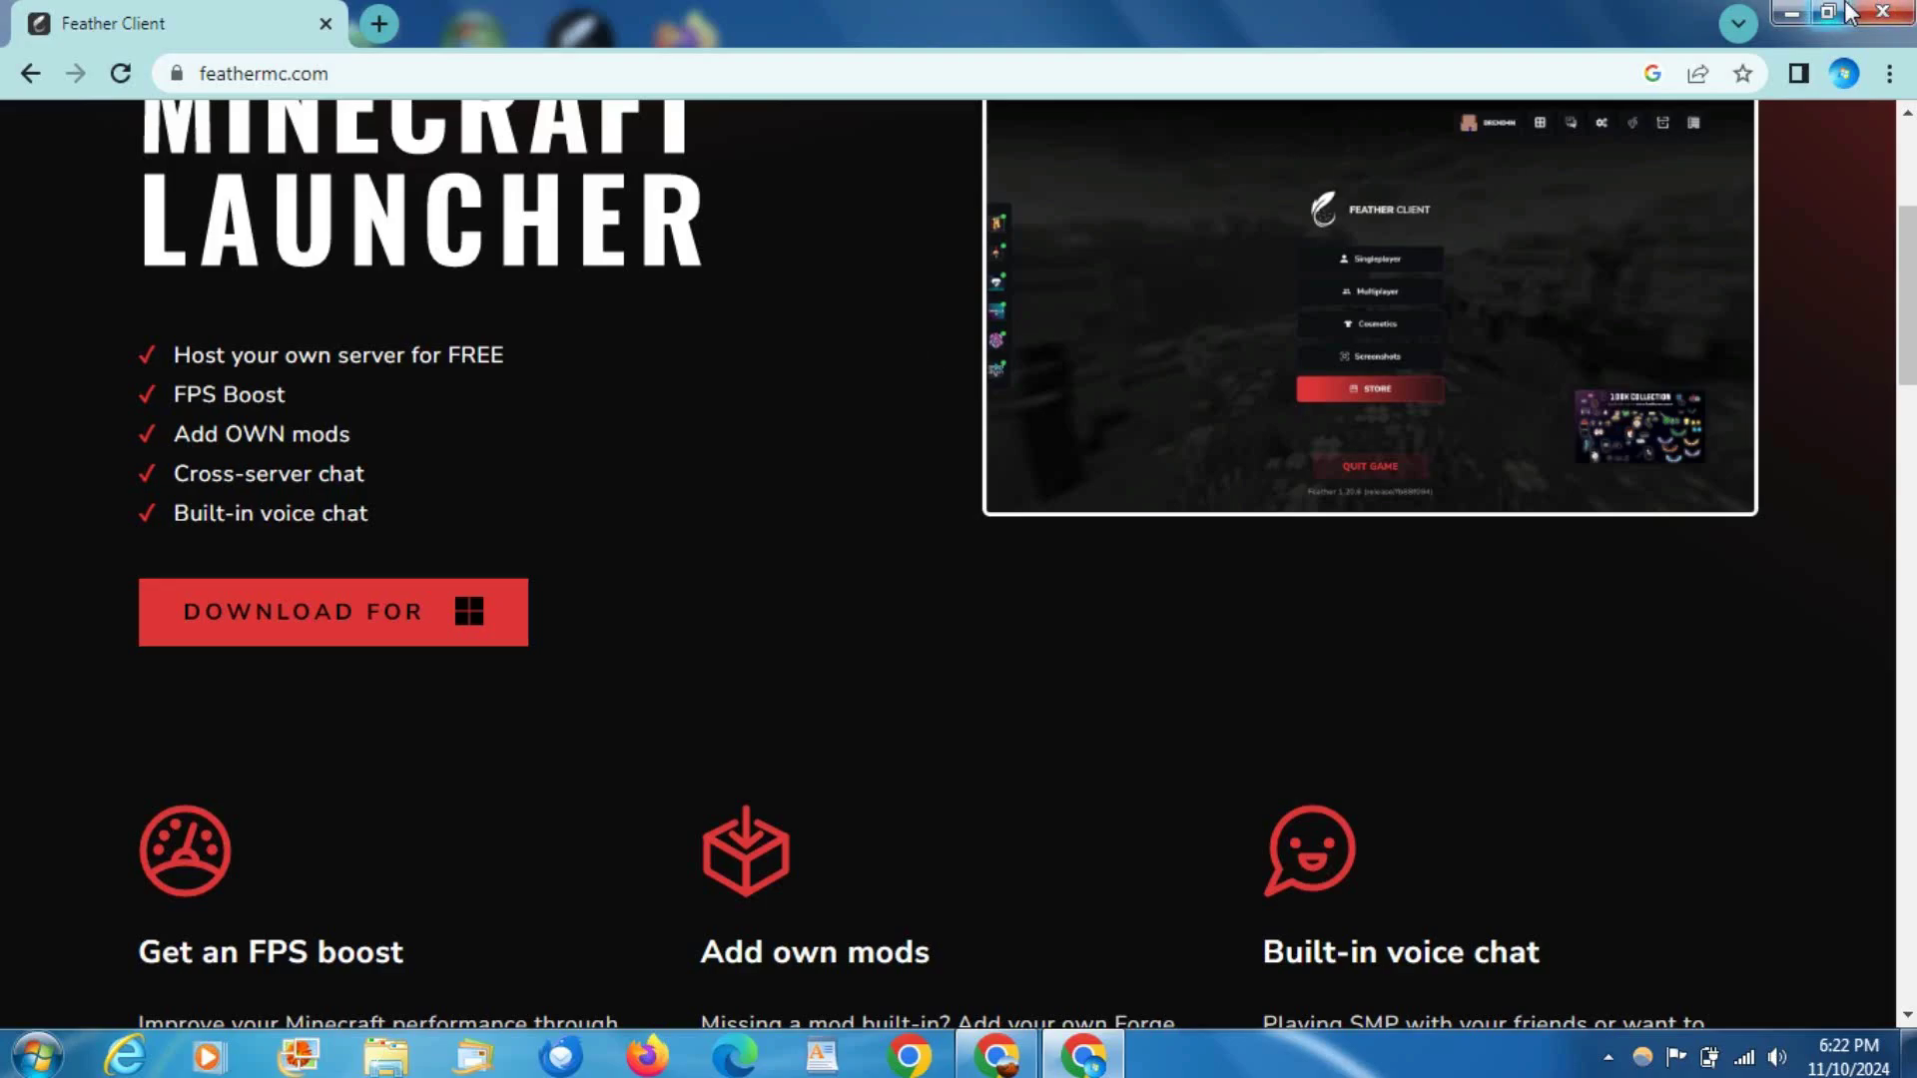
Step: Minimize Chrome and open Feather Launcher from its desktop shortcut's context menu
{"action": "left_click", "coordinate": [1792, 12]}
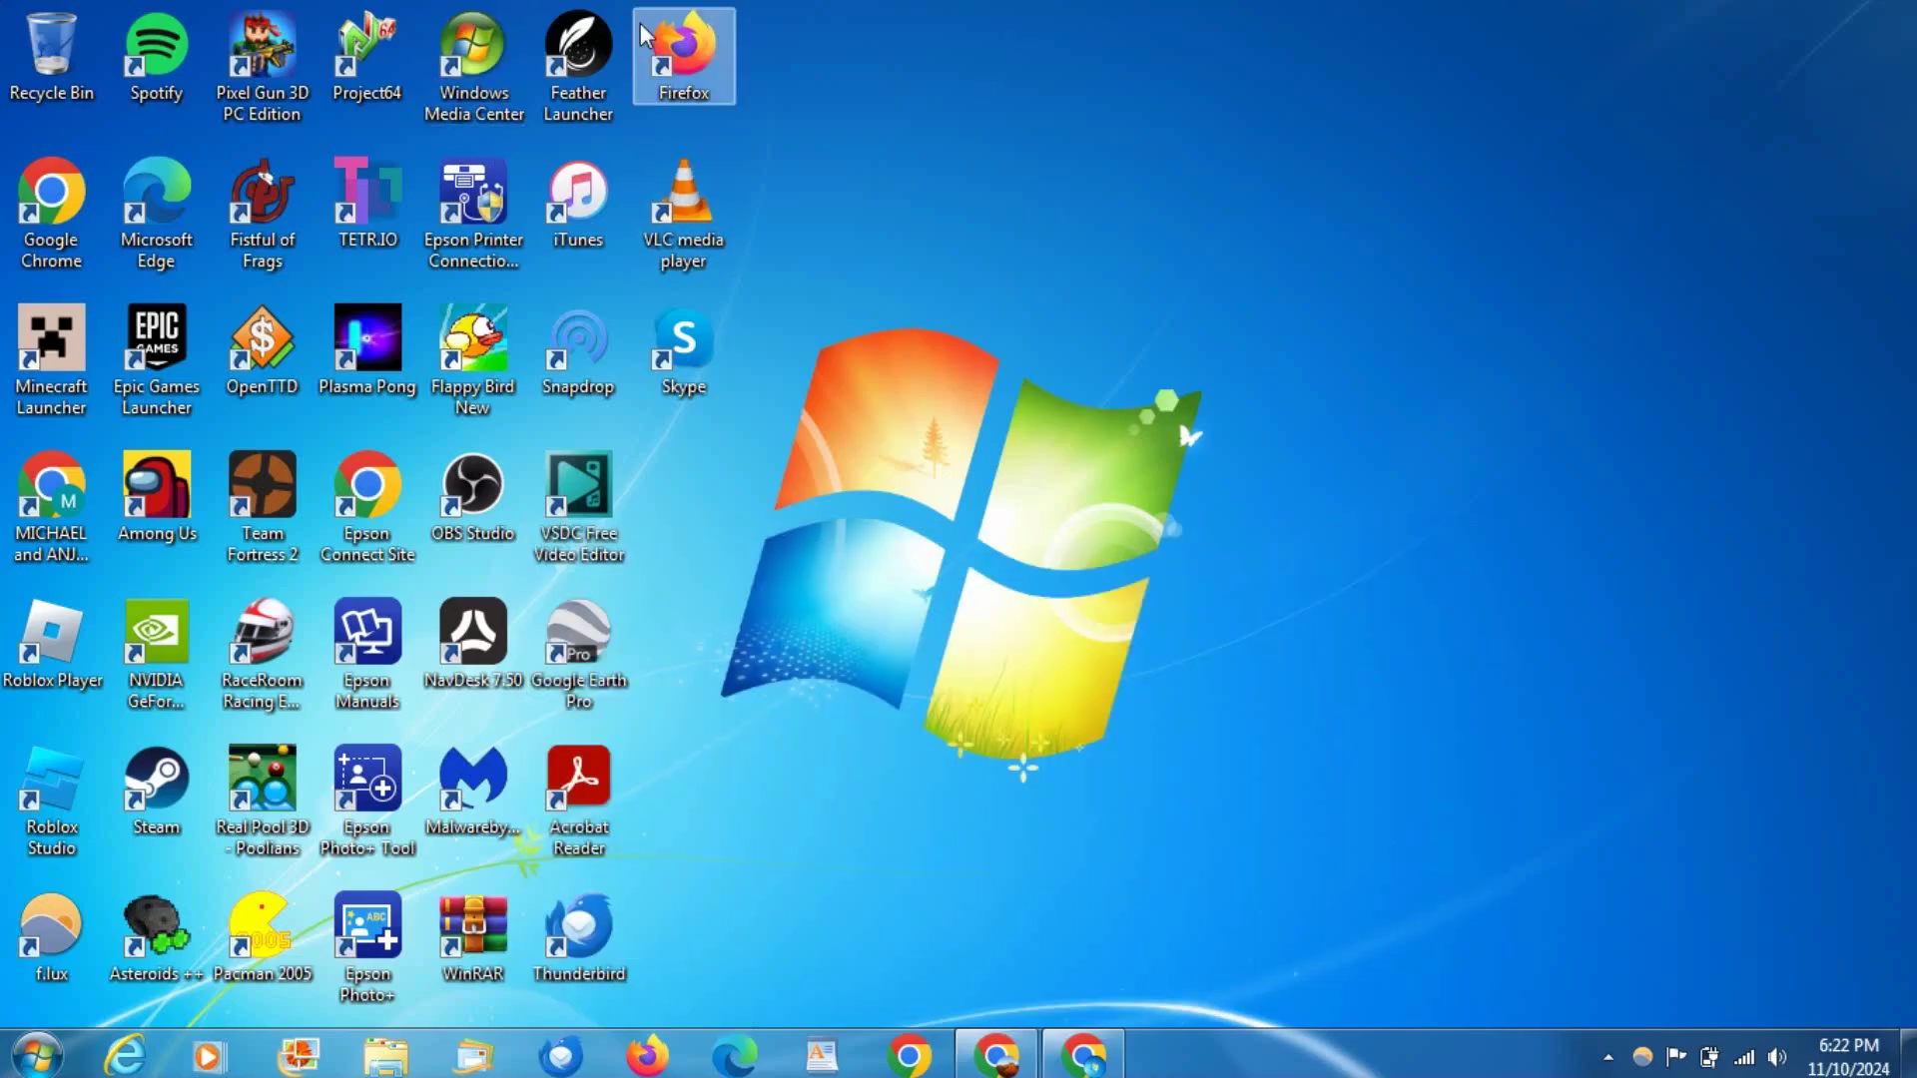
{"action": "right_click", "coordinate": [569, 38]}
{"action": "left_click", "coordinate": [649, 60]}
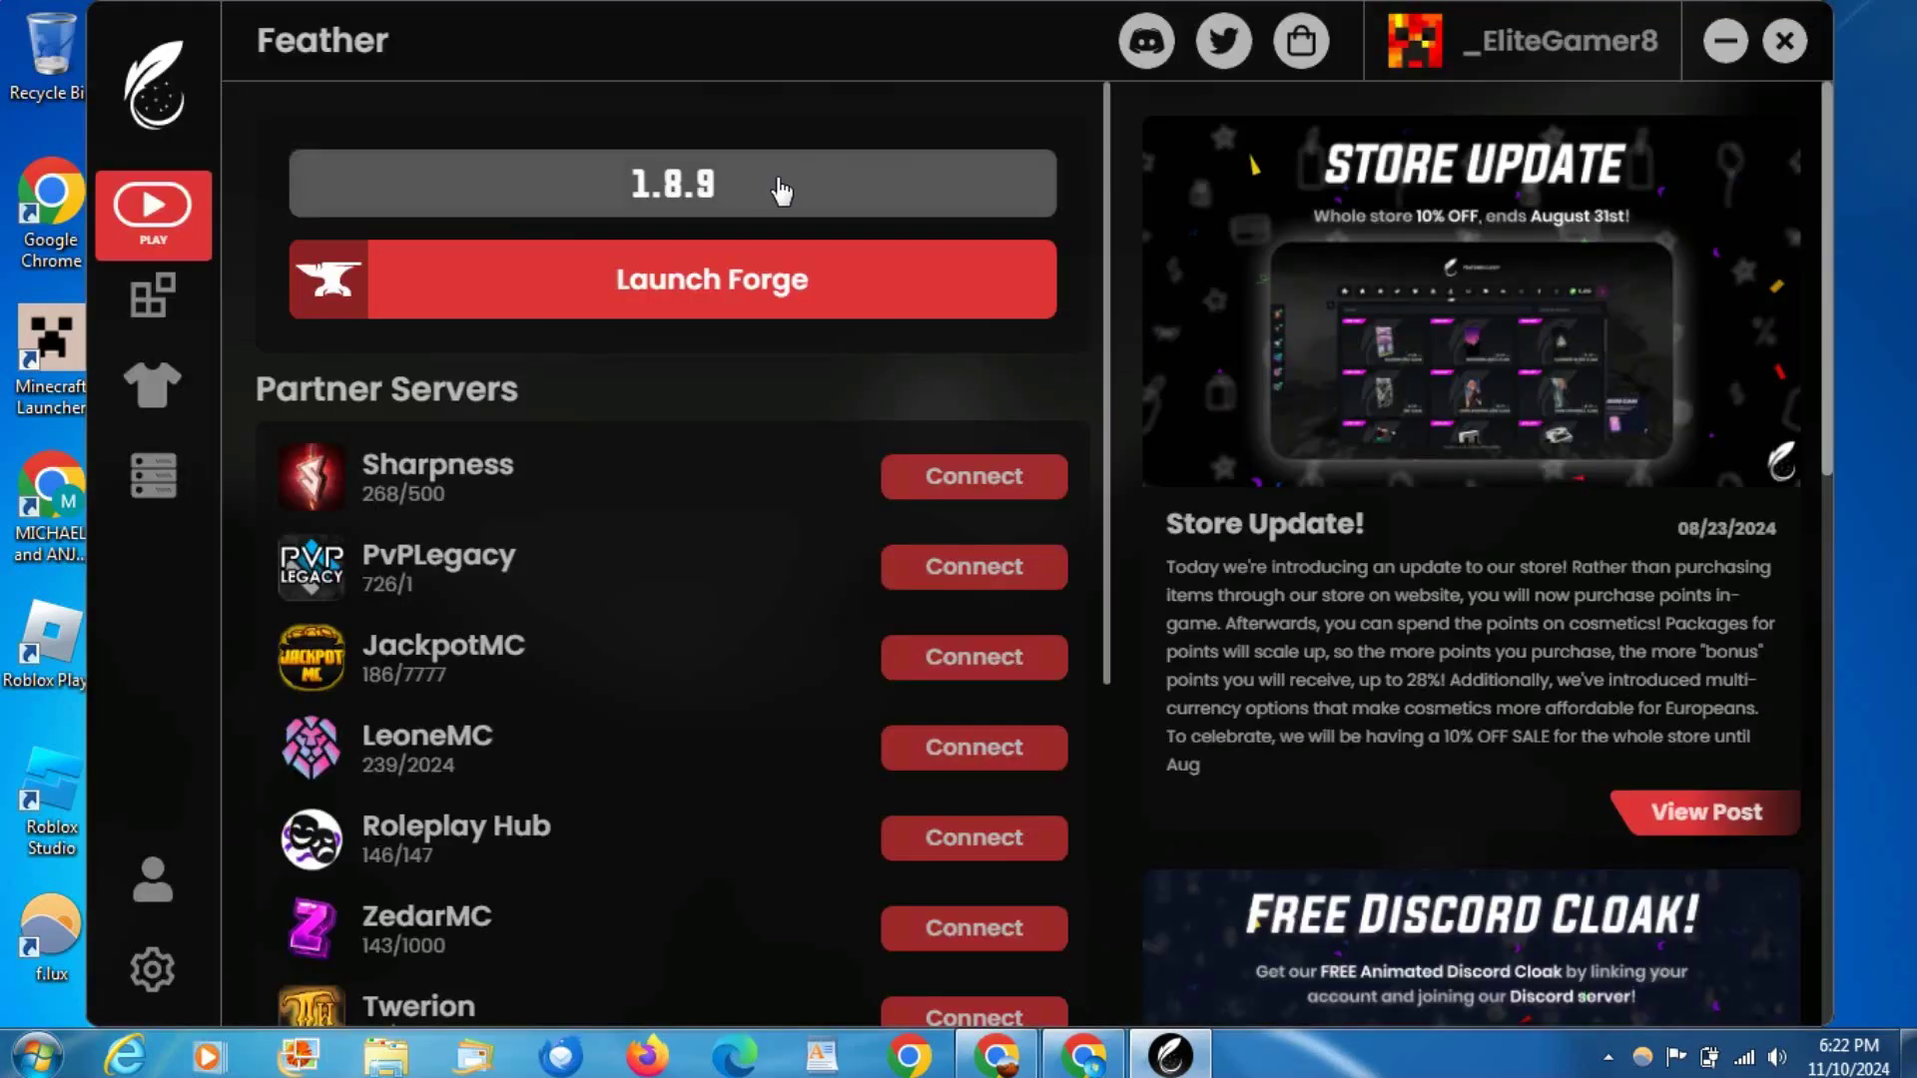
Step: Browse the Select a Version grid and pick 1.8.9 instead of 1.21.3
{"action": "left_click", "coordinate": [776, 187]}
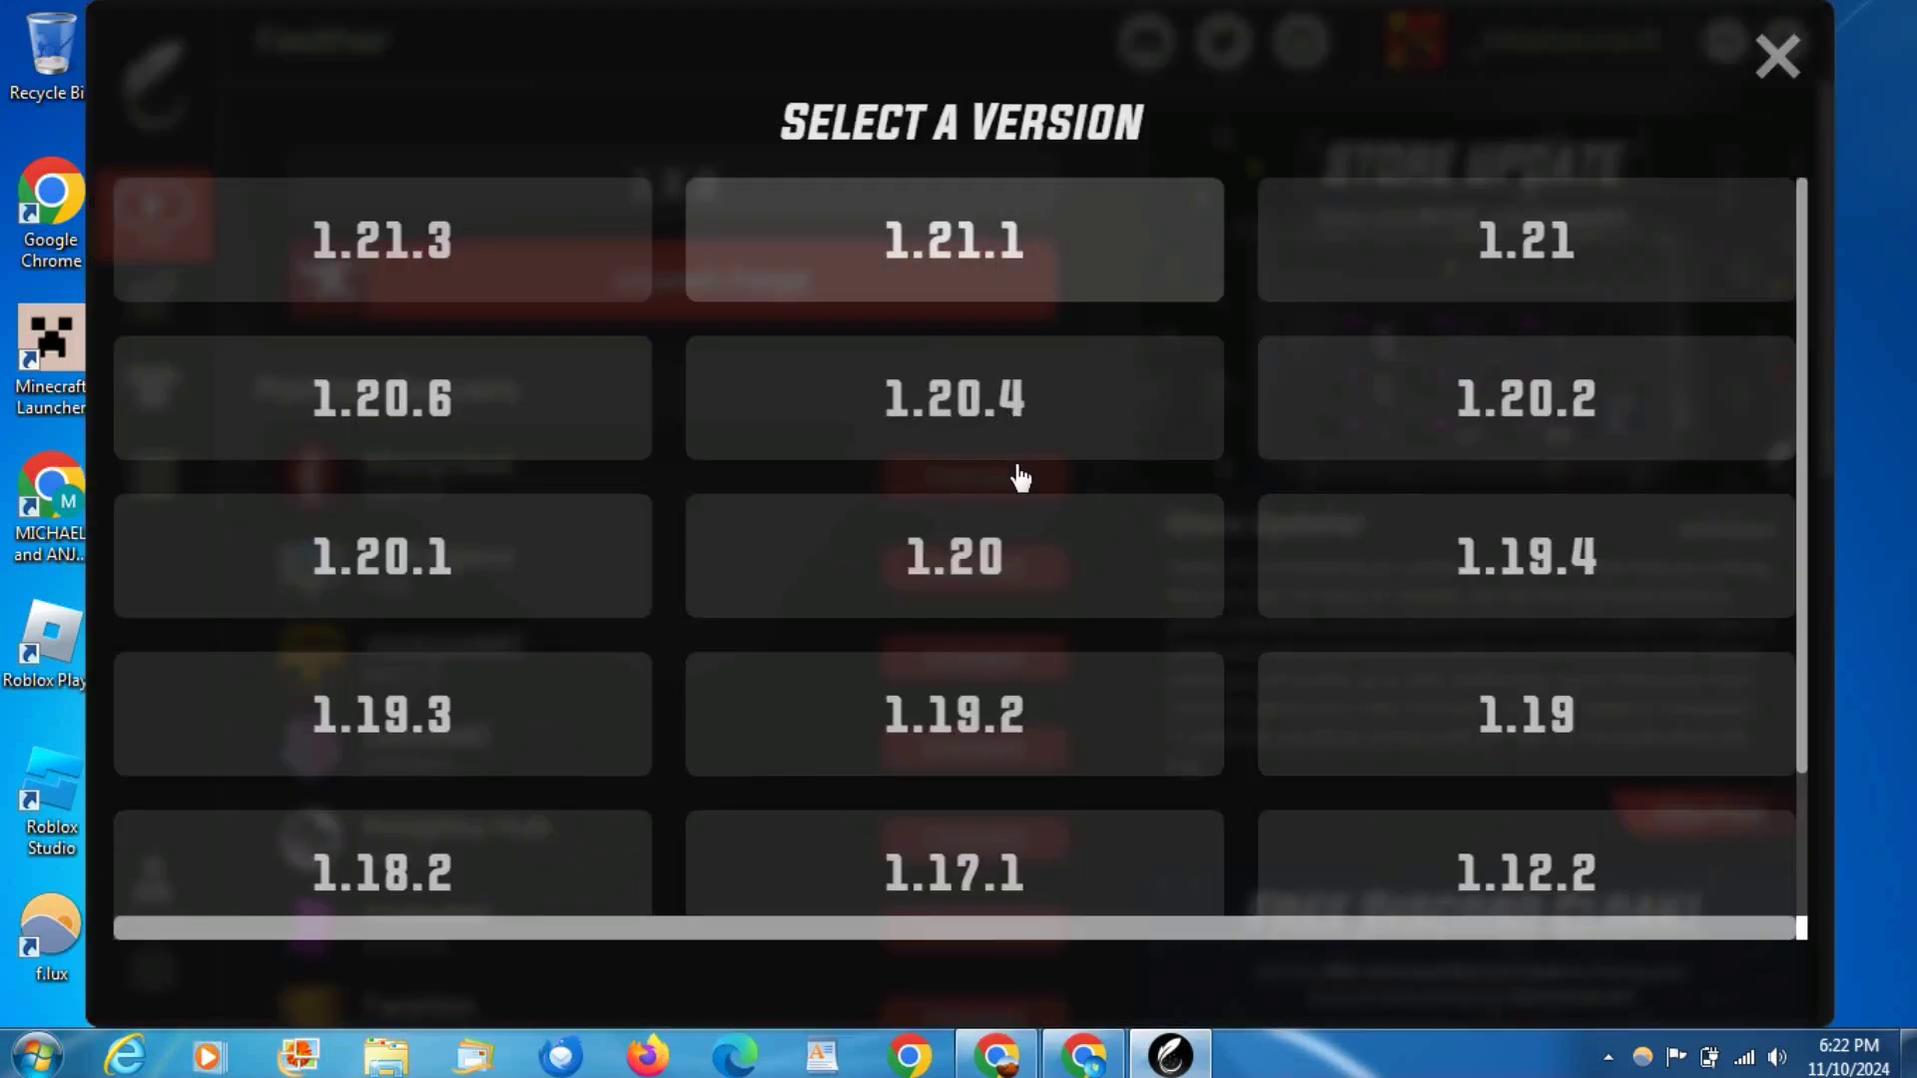
{"action": "scroll", "coordinate": [1298, 539], "scroll_direction": "down", "scroll_amount": 3}
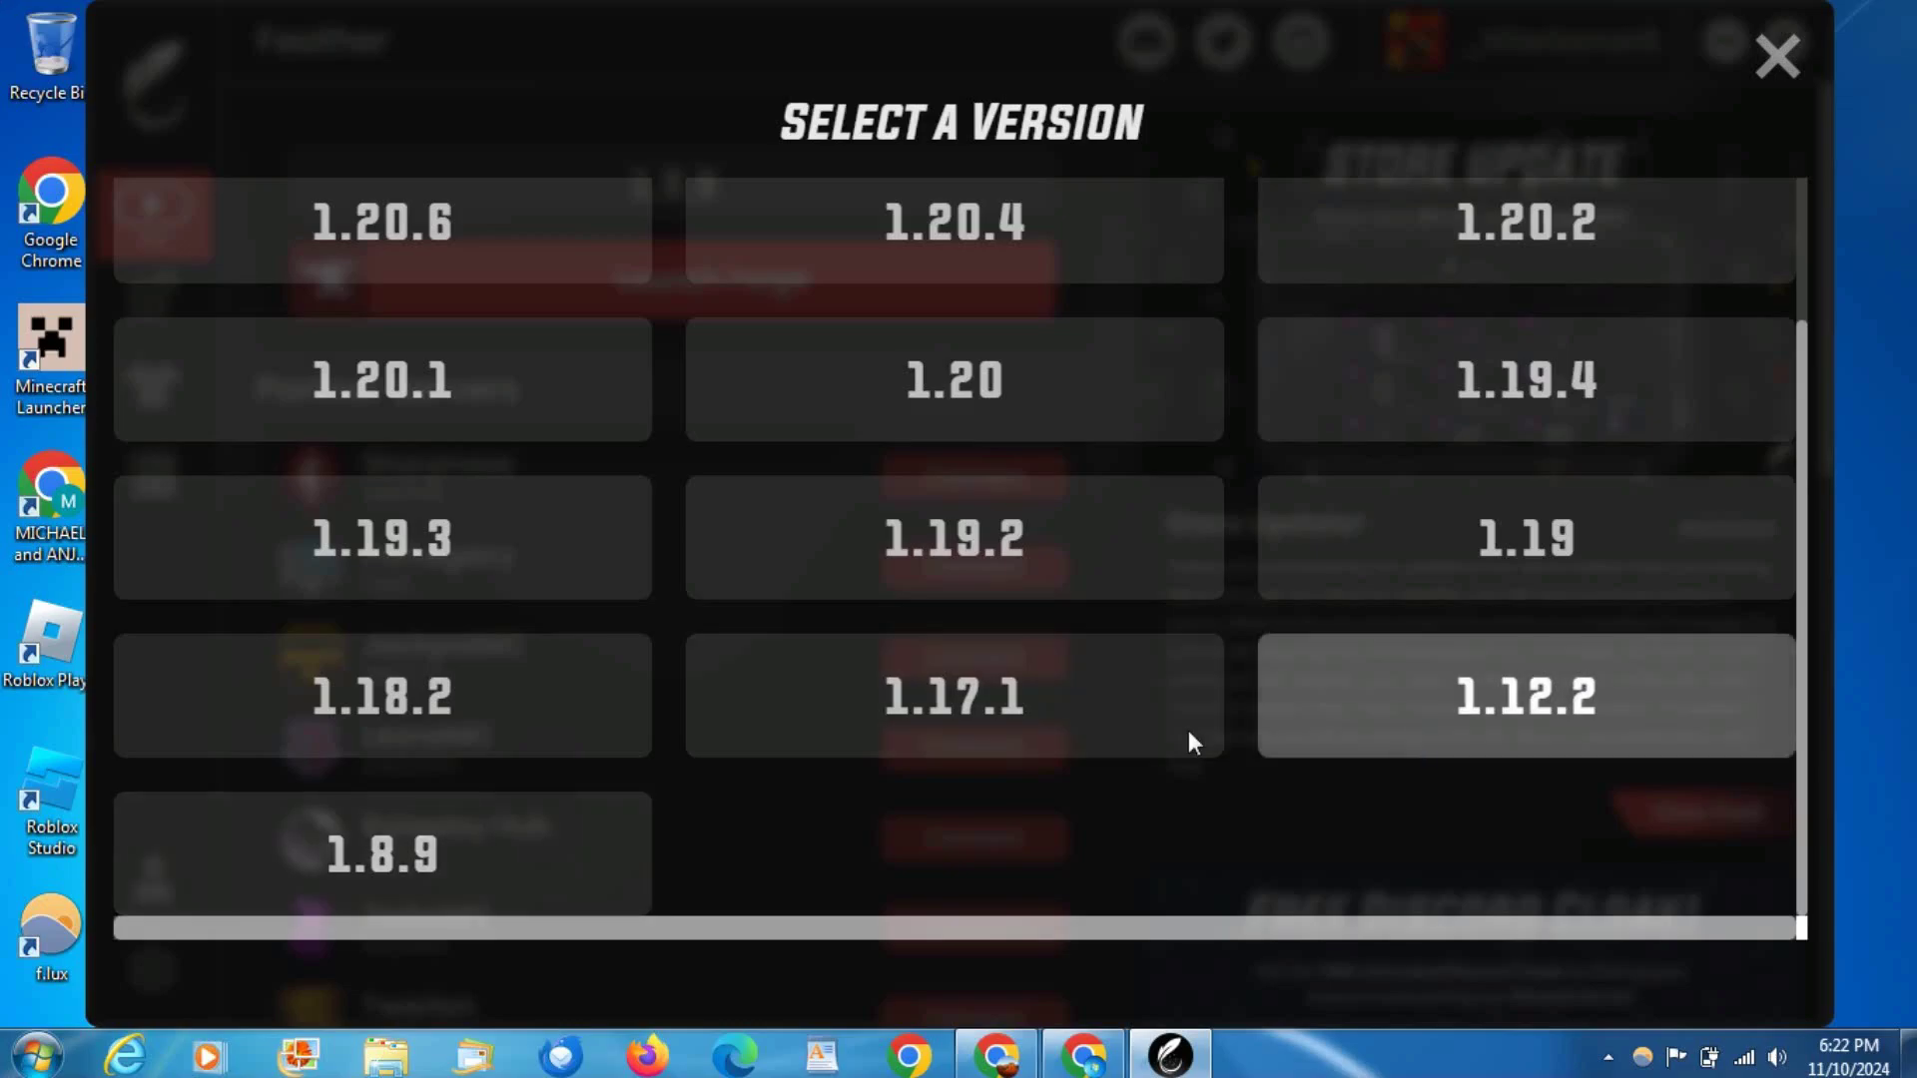
{"action": "scroll", "coordinate": [385, 317], "scroll_direction": "up", "scroll_amount": 2}
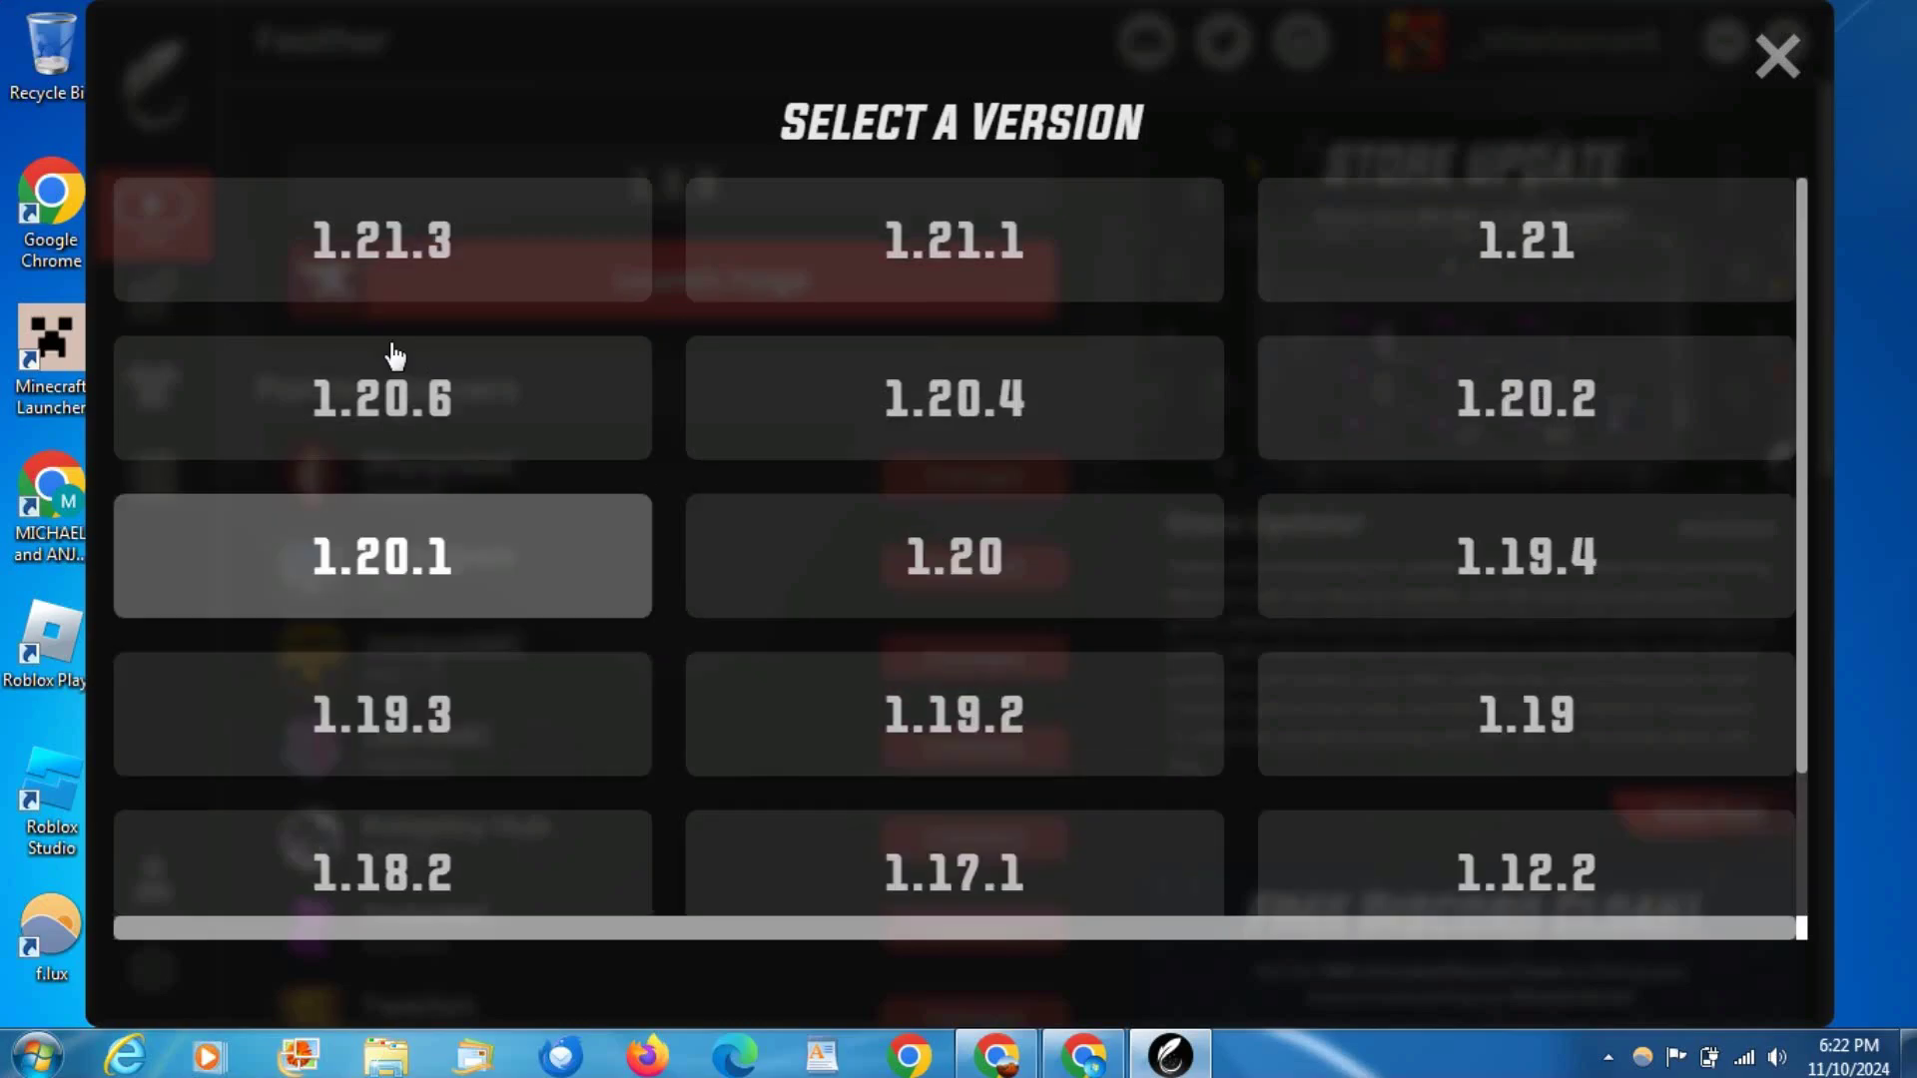
{"action": "left_click", "coordinate": [398, 256]}
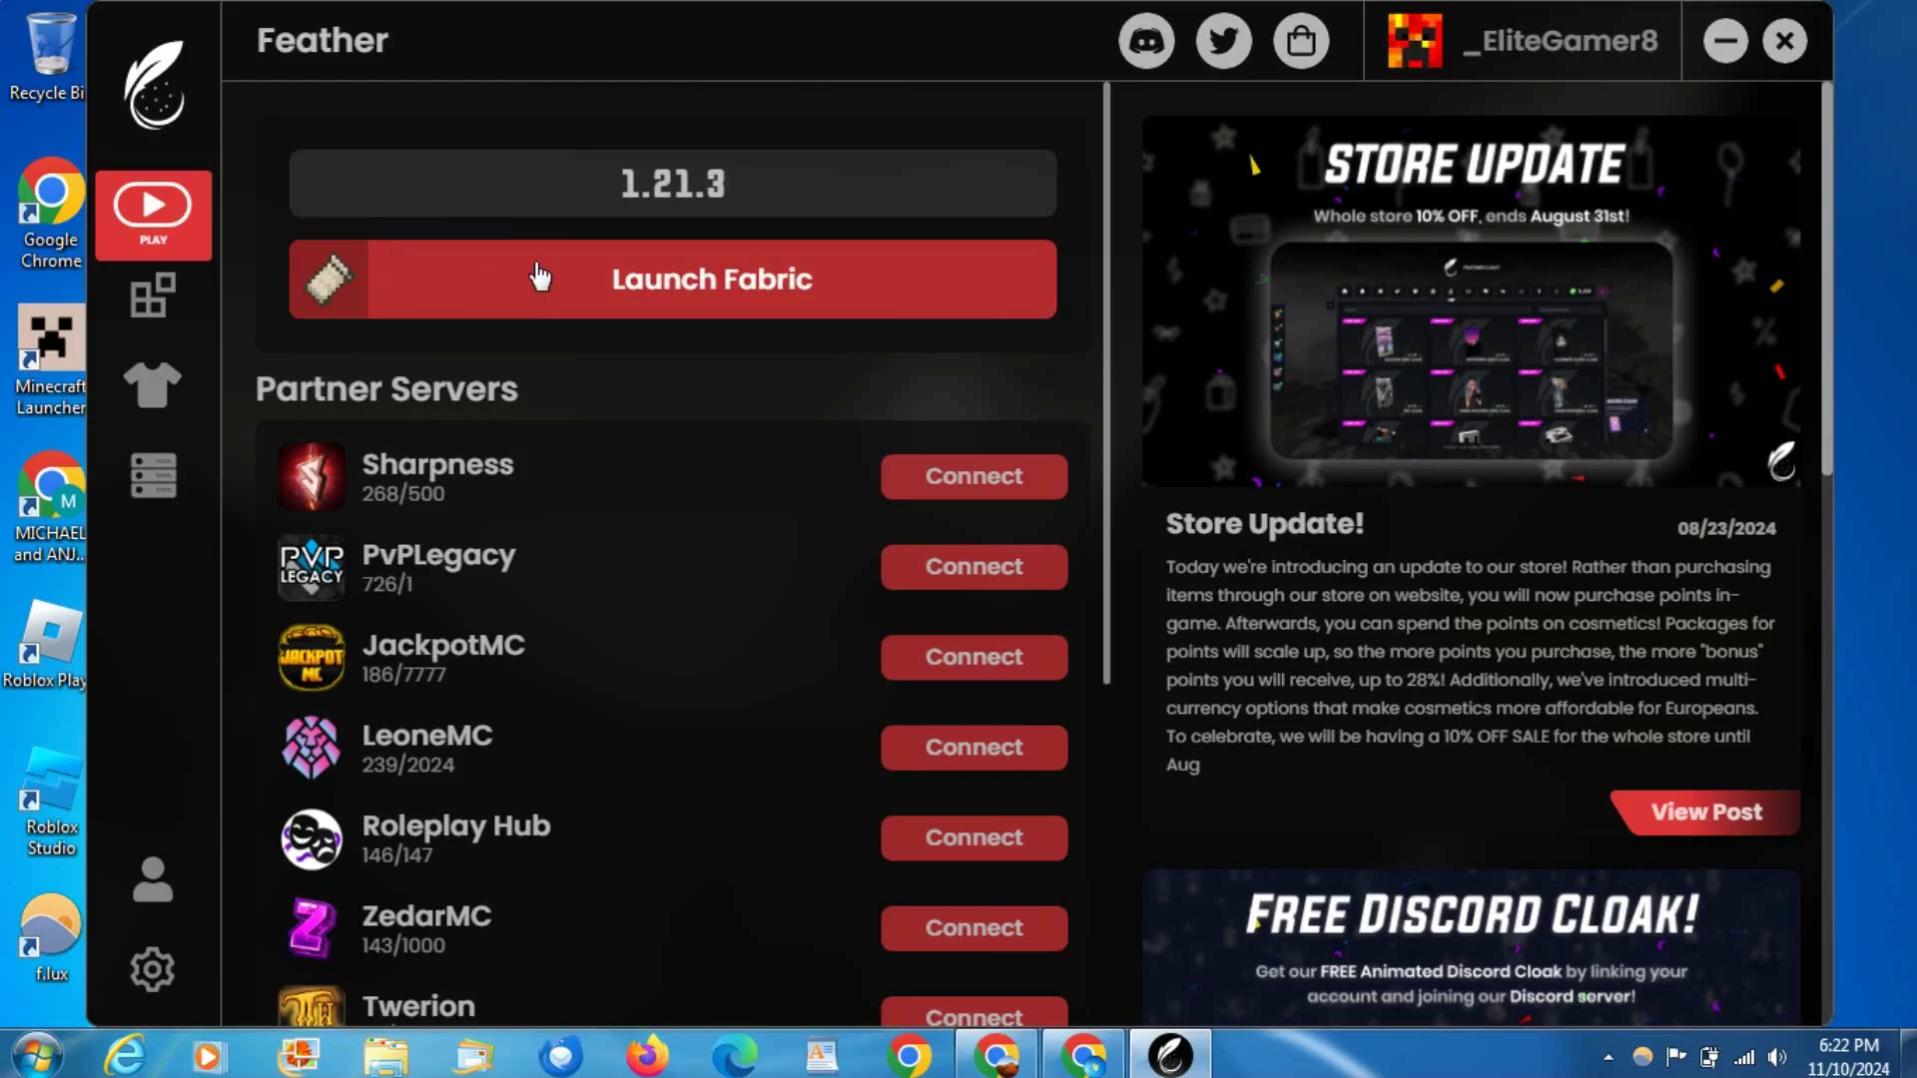
{"action": "left_click", "coordinate": [775, 198]}
{"action": "scroll", "coordinate": [841, 764], "scroll_direction": "down", "scroll_amount": 2}
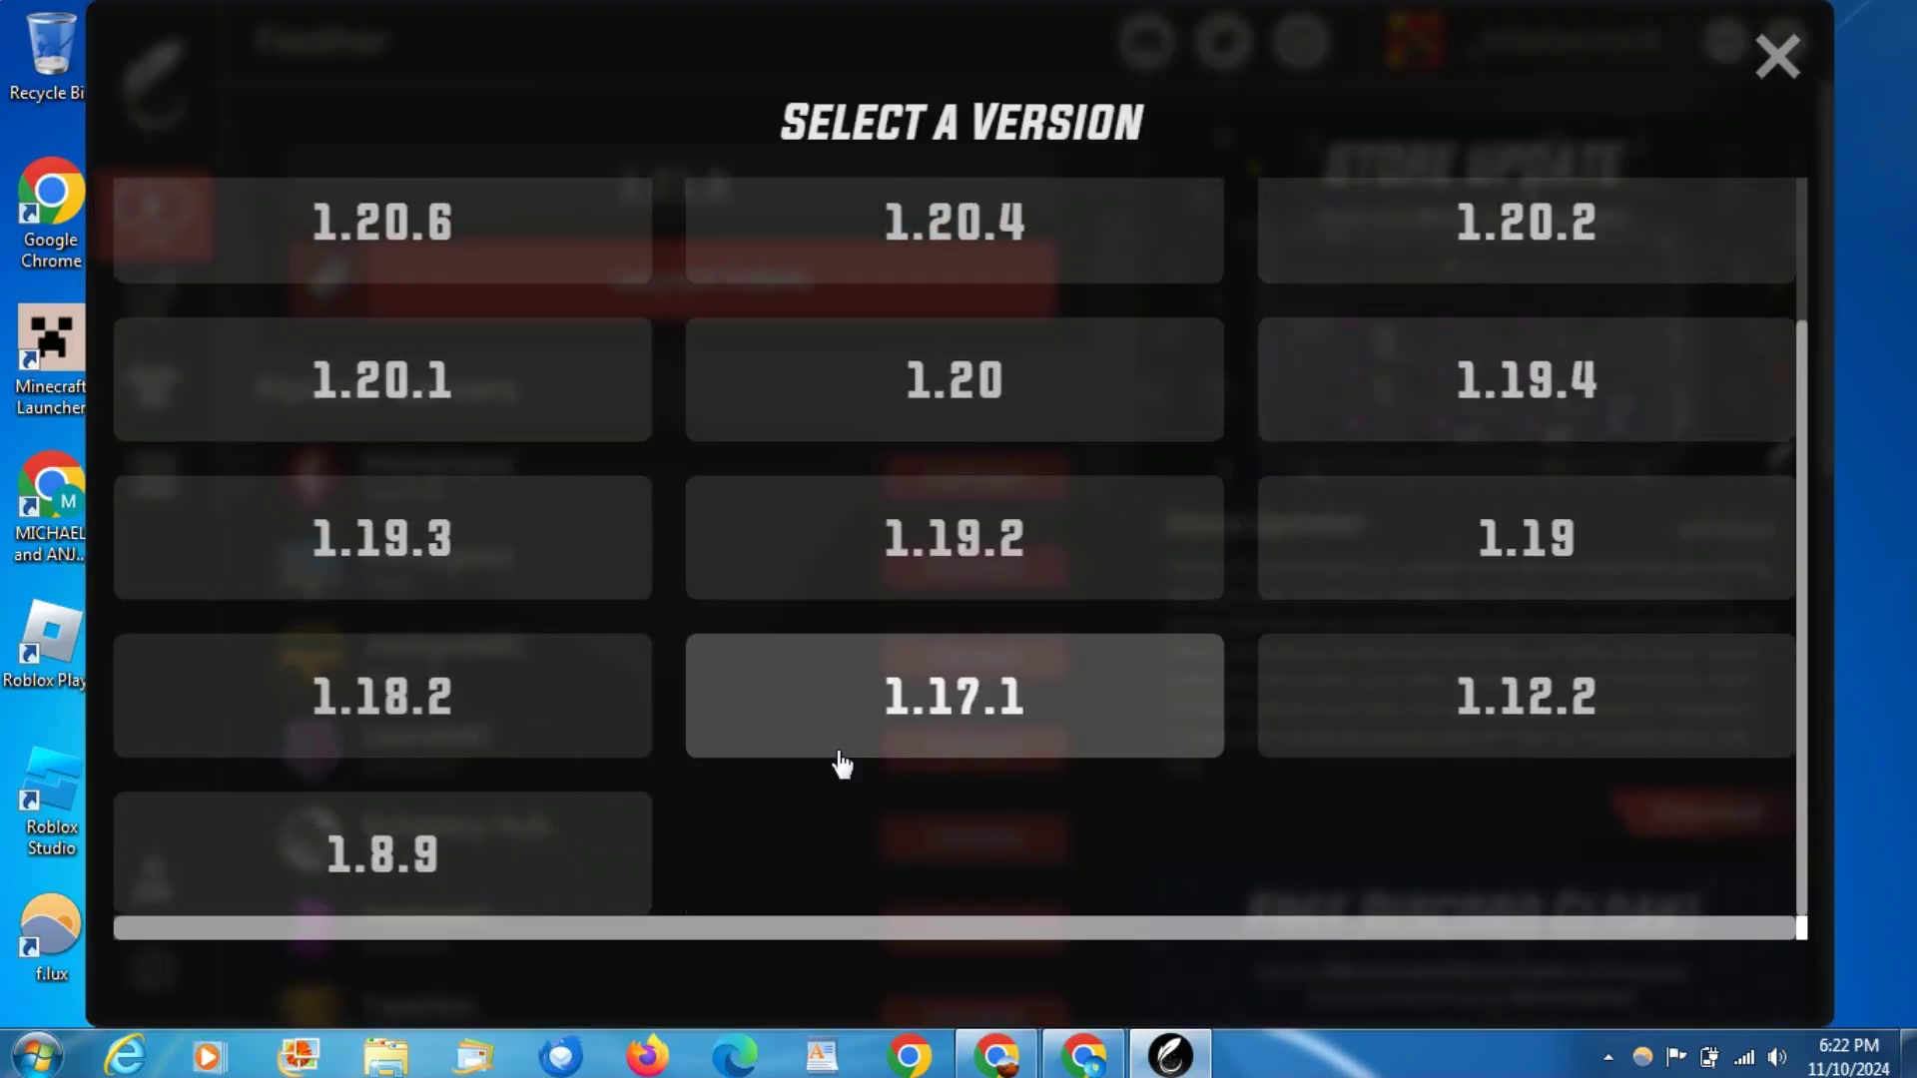
{"action": "left_click", "coordinate": [348, 838]}
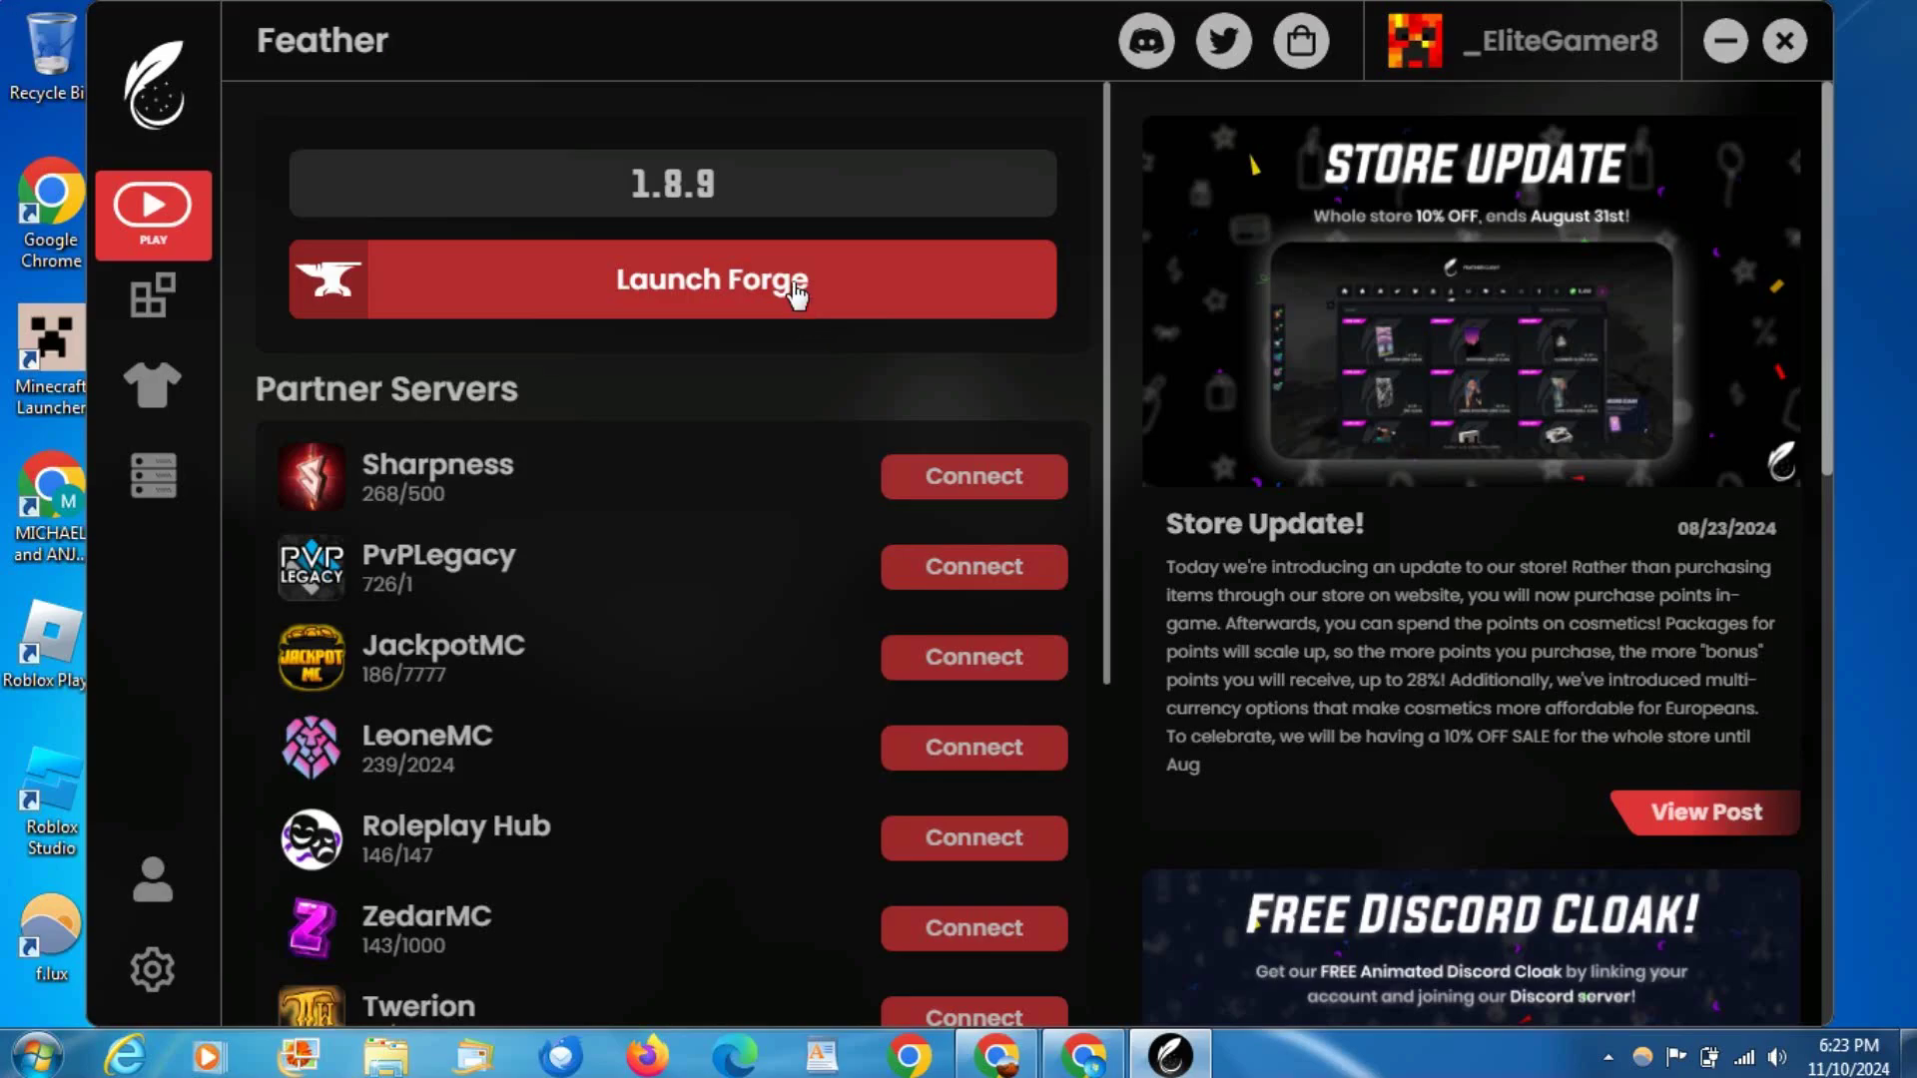
Step: Reconfirm version 1.8.9 in the version list and start launching it
{"action": "left_click", "coordinate": [799, 214]}
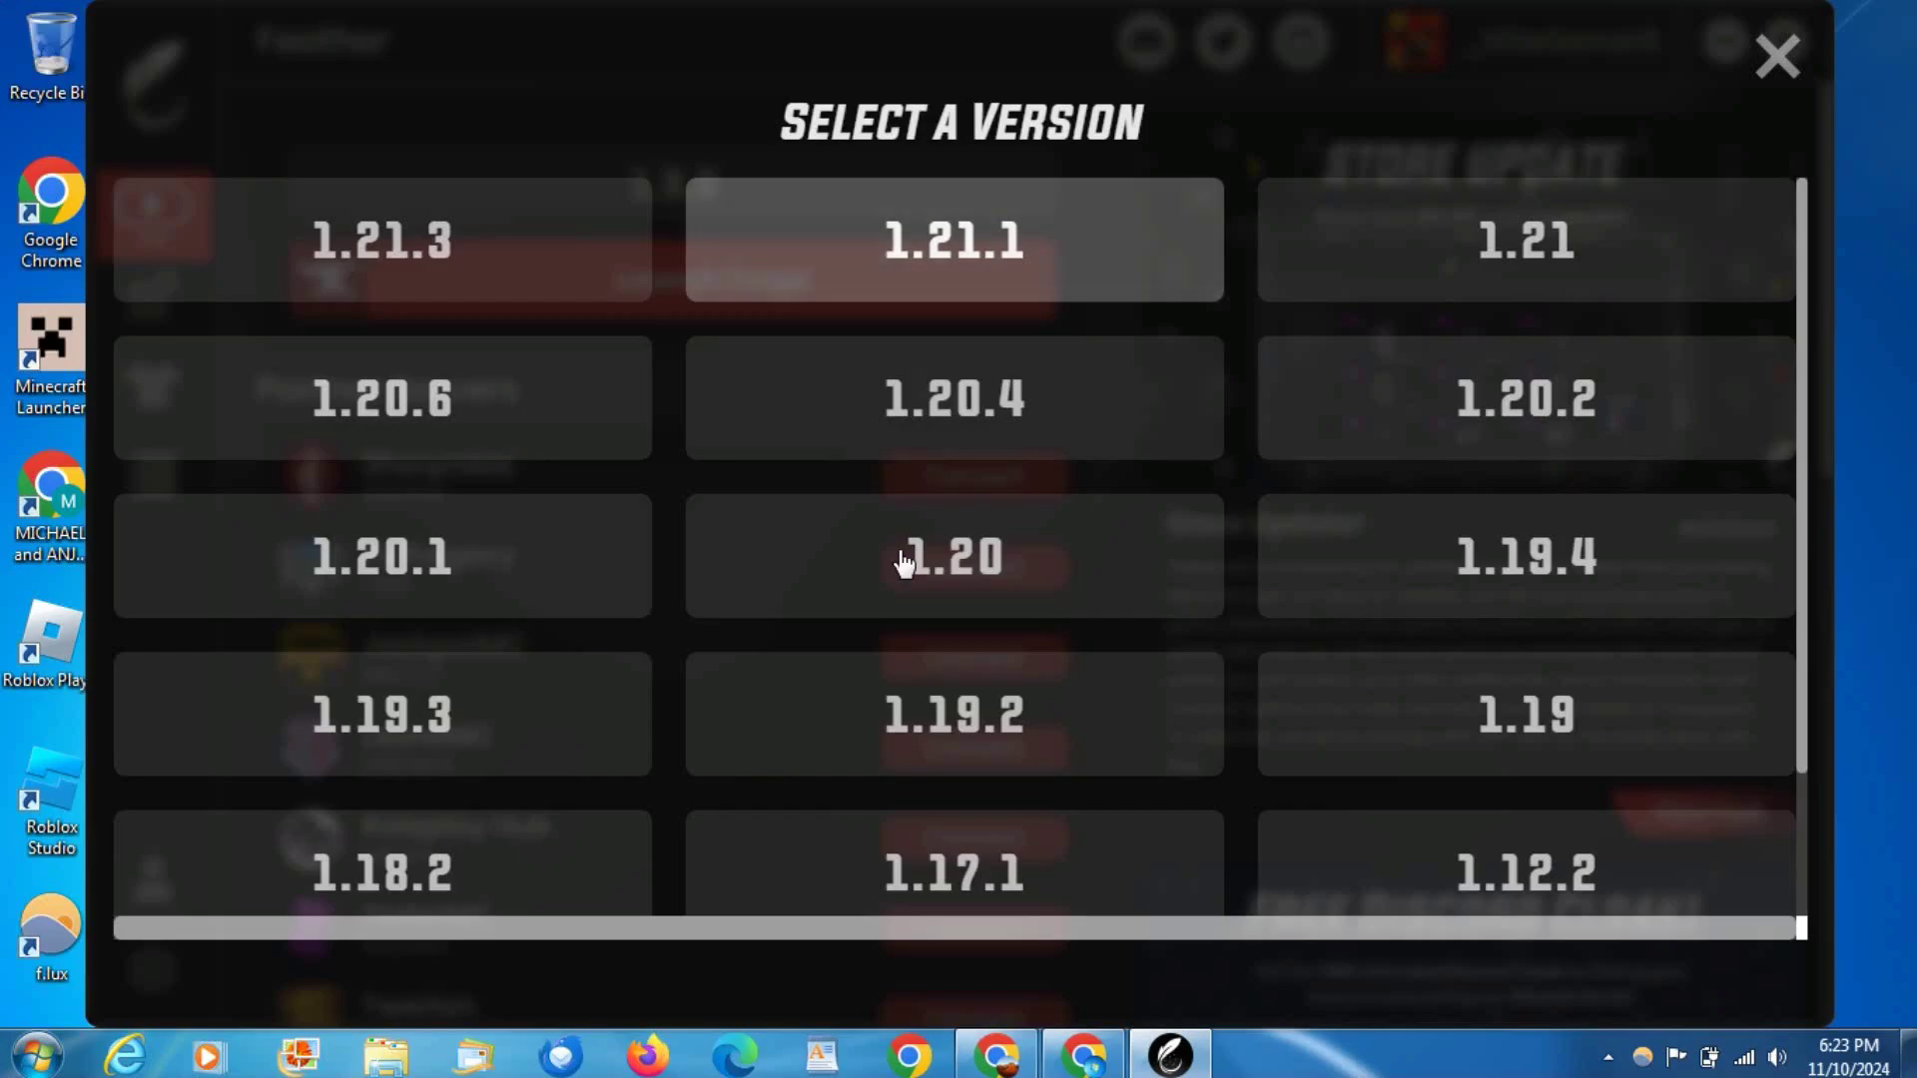
{"action": "scroll", "coordinate": [834, 647], "scroll_direction": "down", "scroll_amount": 2}
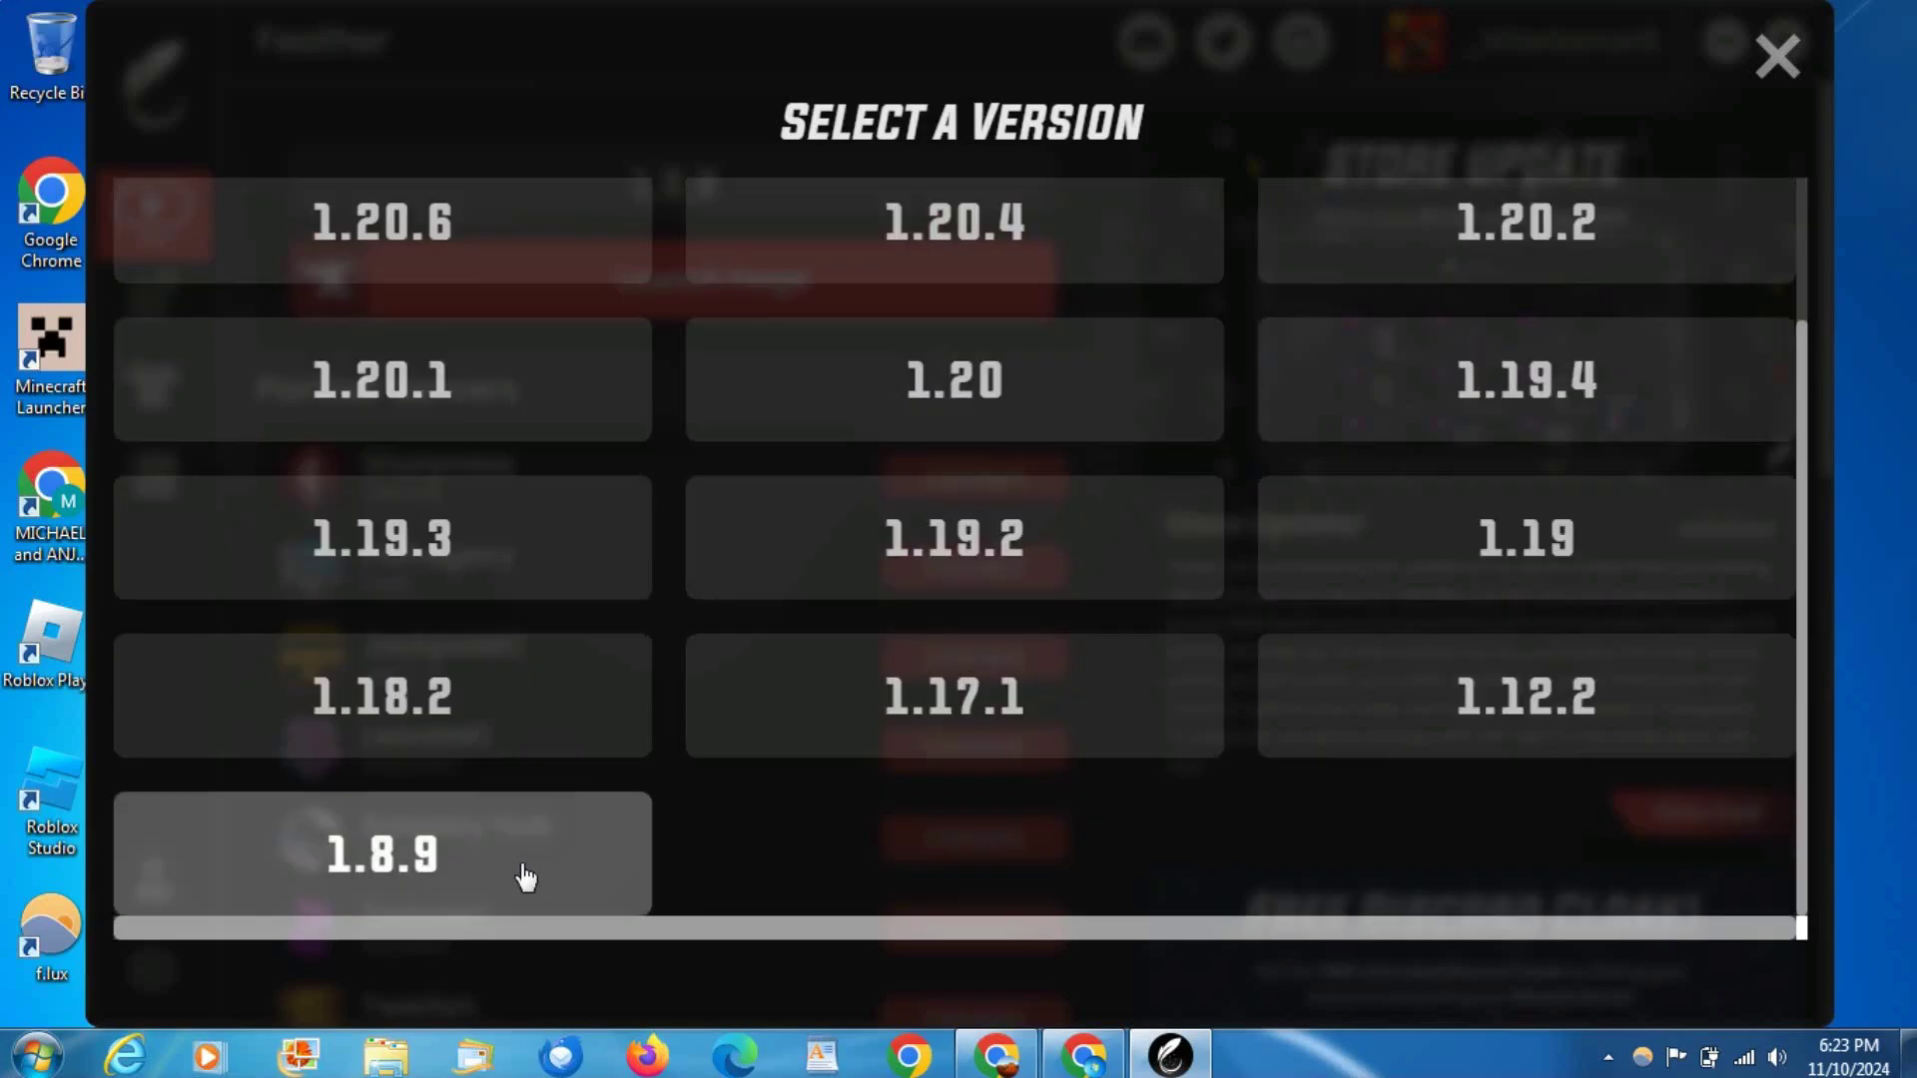
{"action": "left_click", "coordinate": [476, 876]}
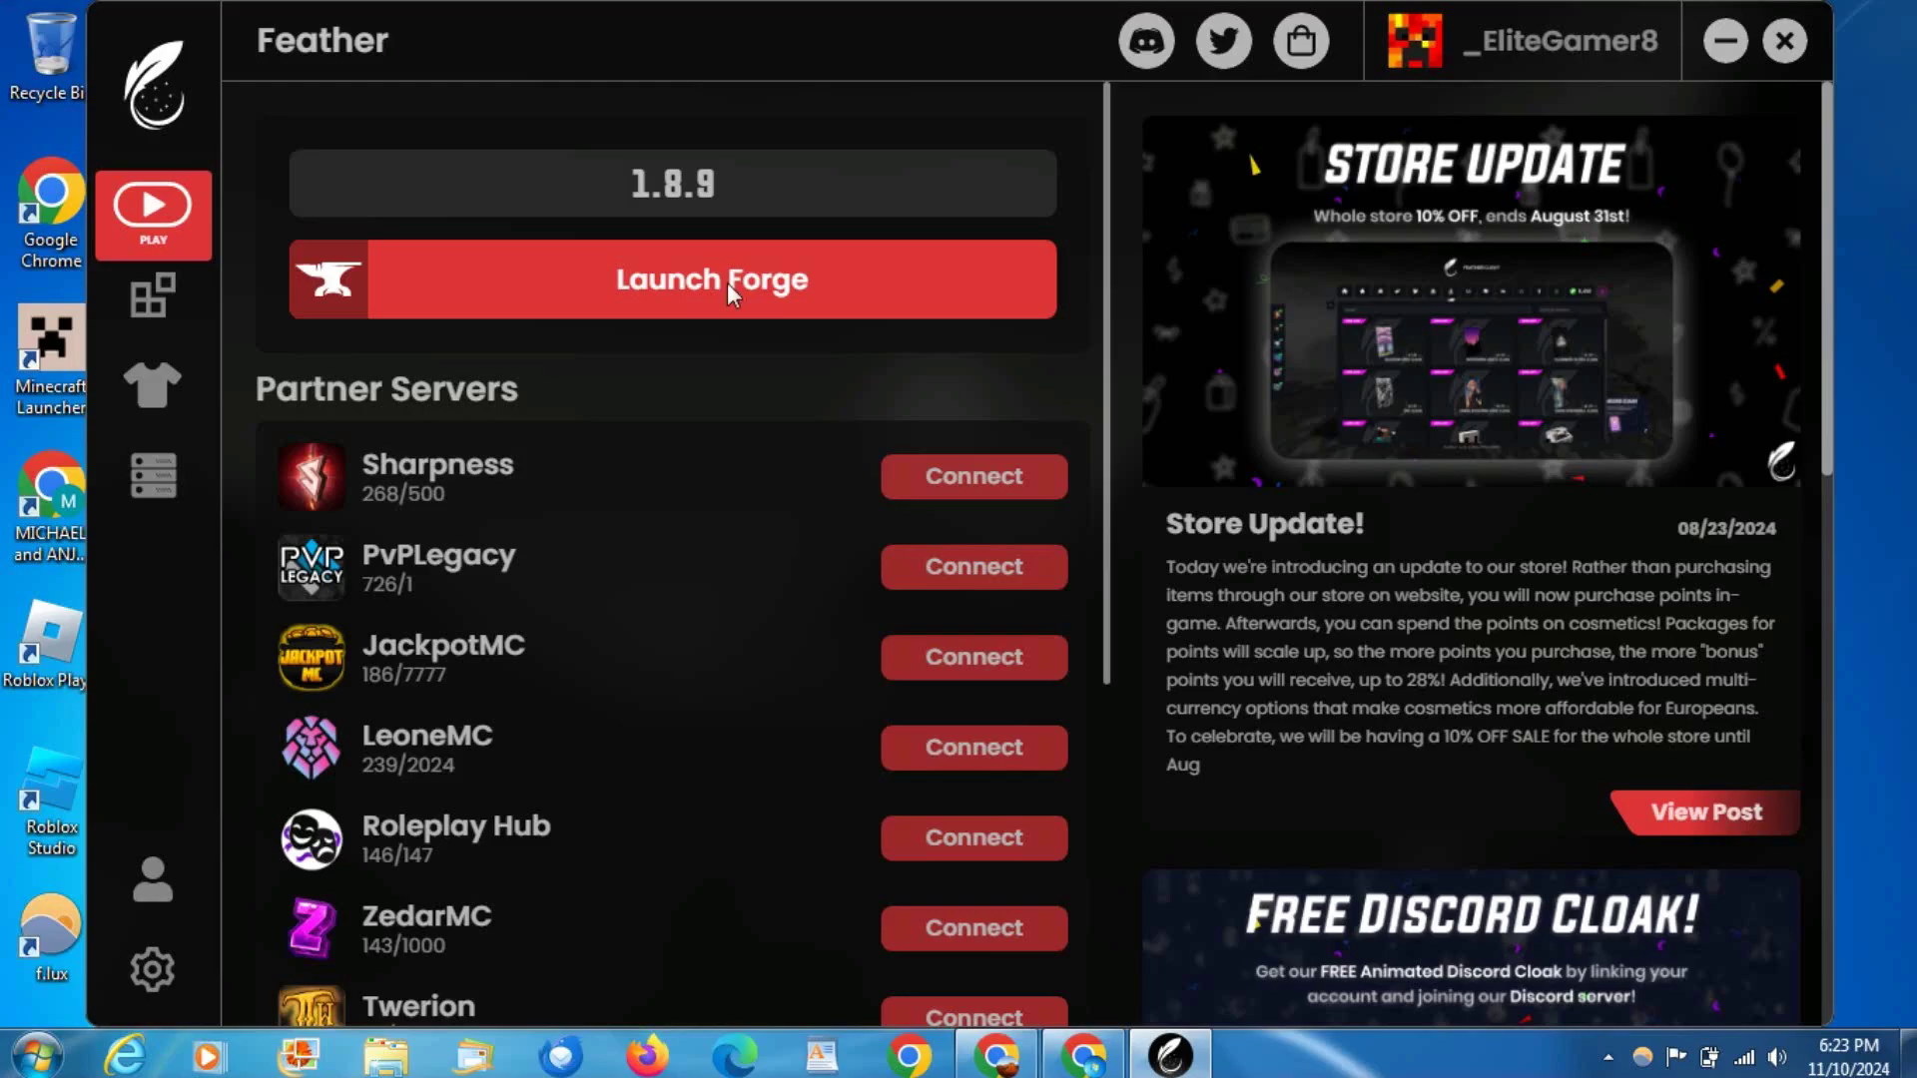
{"action": "left_click", "coordinate": [817, 221]}
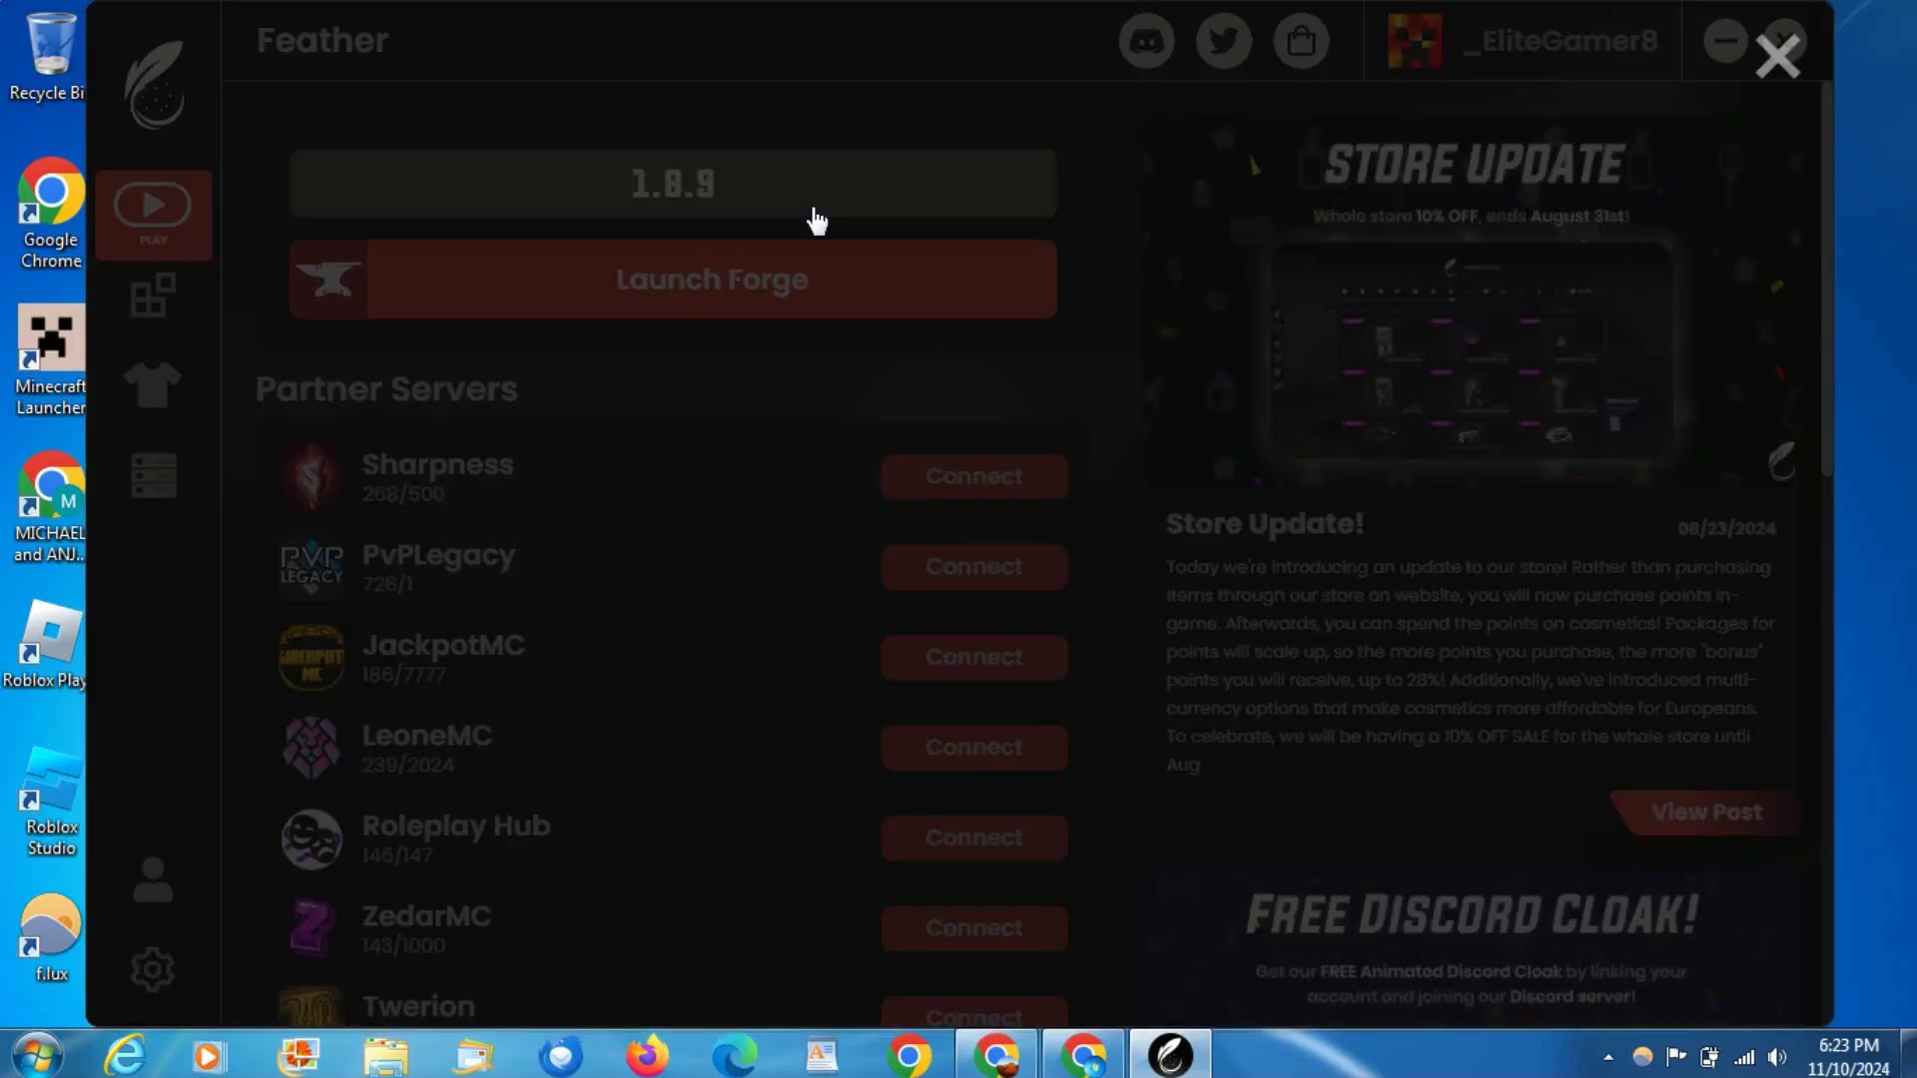
{"action": "scroll", "coordinate": [577, 835], "scroll_direction": "down", "scroll_amount": 3}
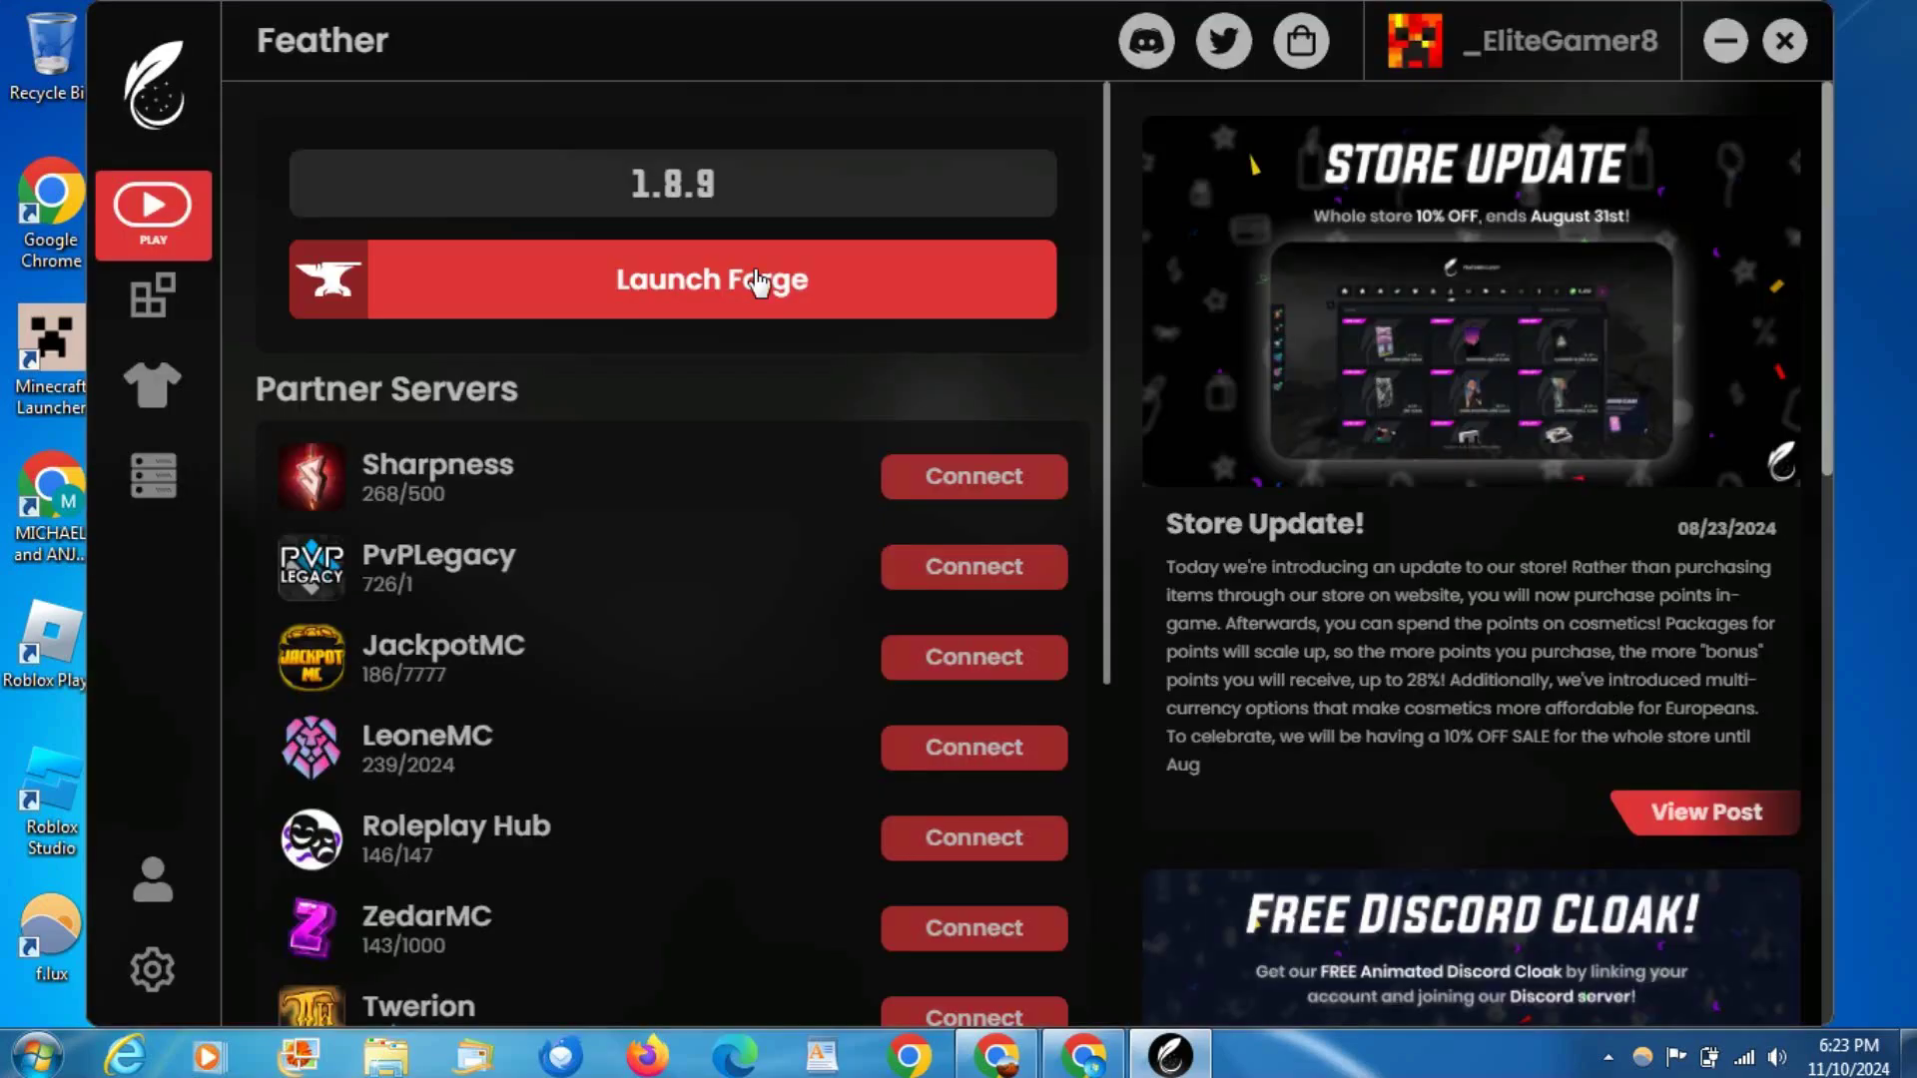
{"action": "left_click", "coordinate": [898, 300]}
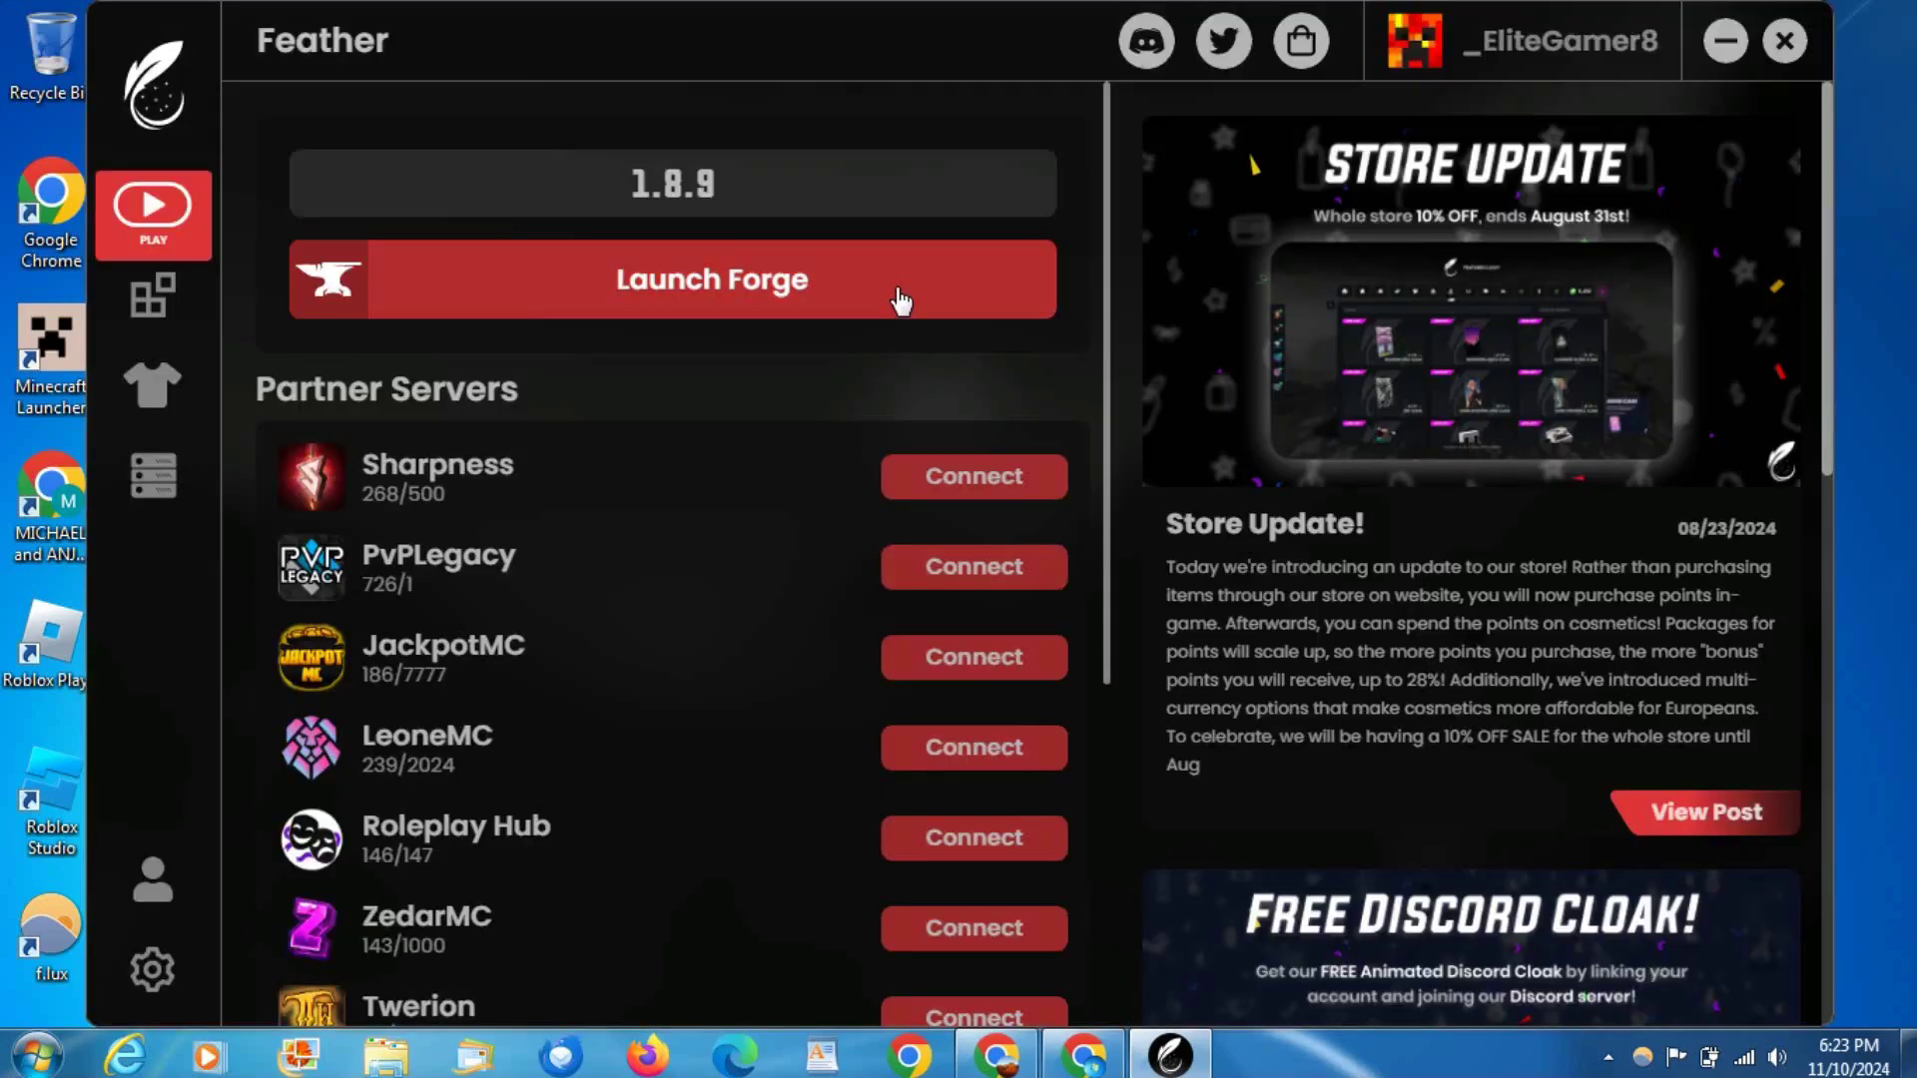
Step: Launch Forge 1.8.9 and let the game assets download
{"action": "left_click", "coordinate": [611, 264]}
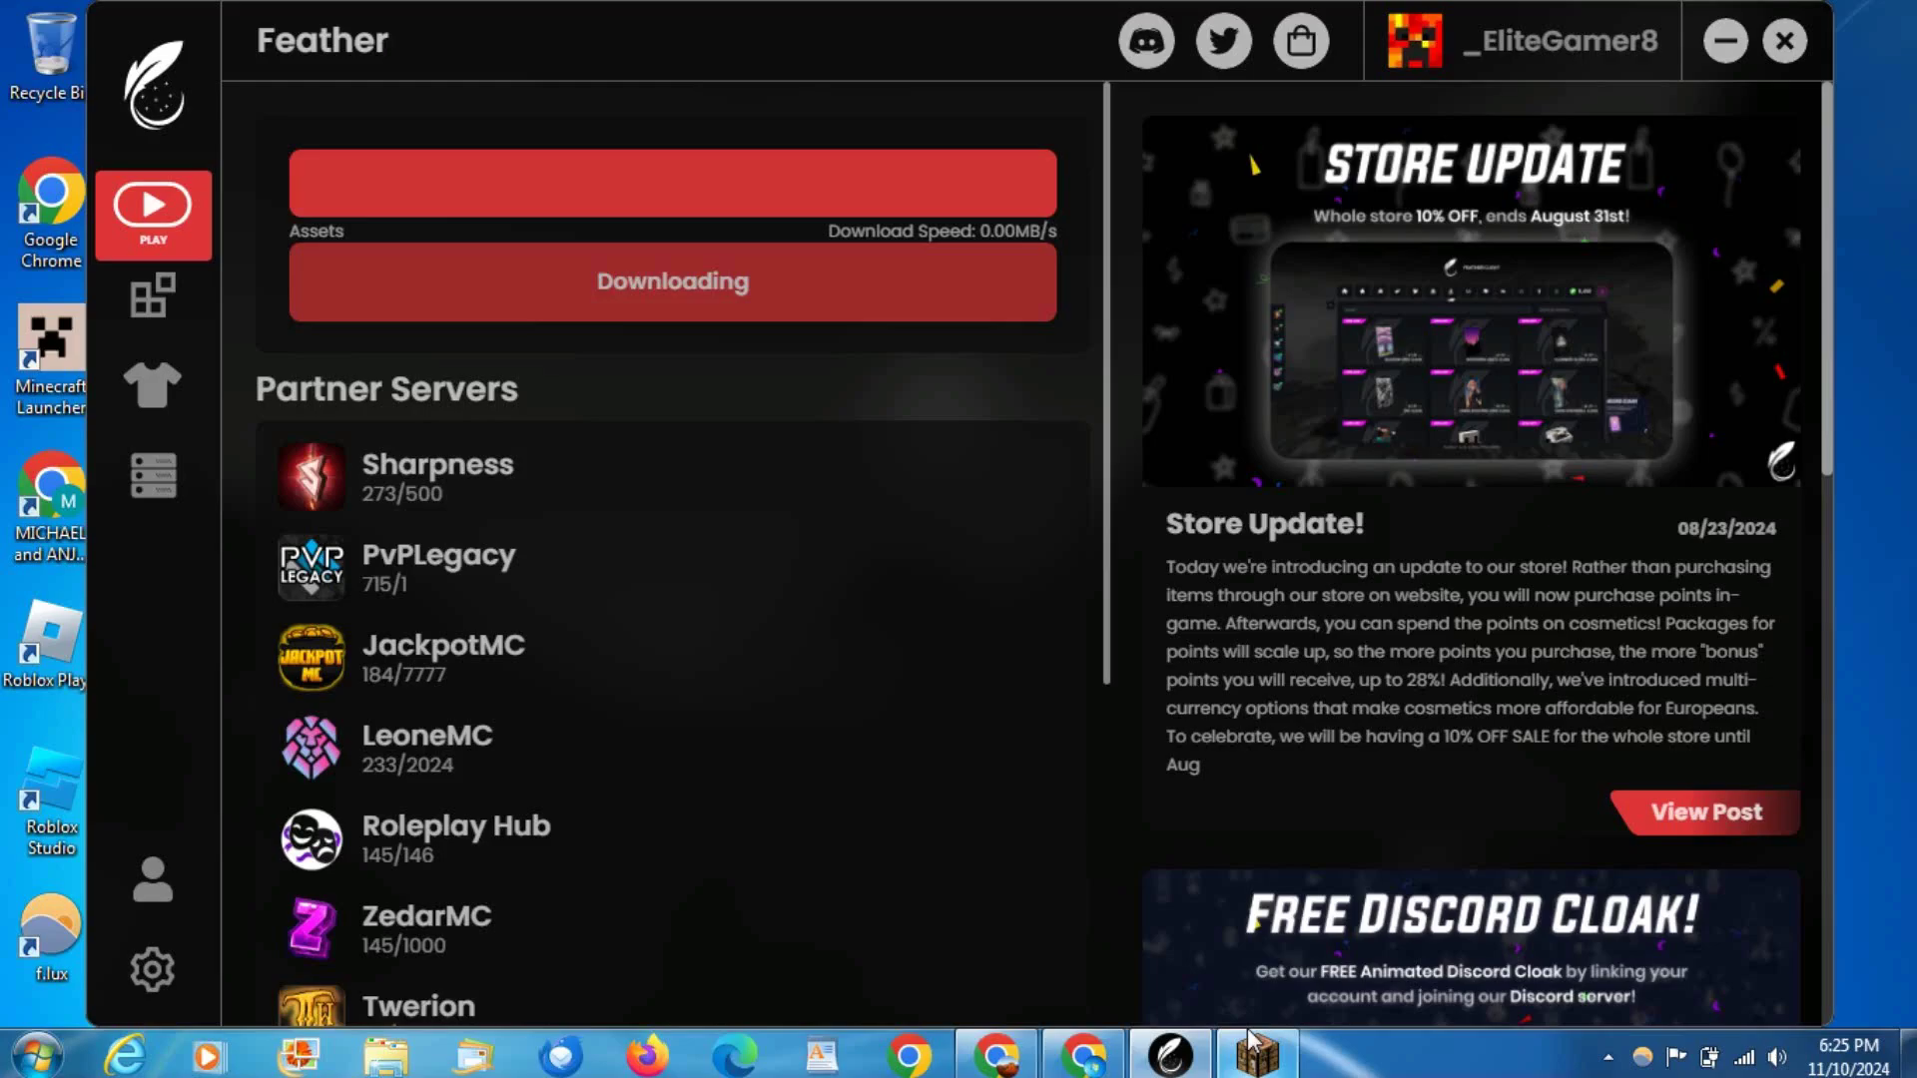
Step: Bring the loading Minecraft 1.8.9 window forward and wait for its splash screen
{"action": "left_click", "coordinate": [1271, 1027]}
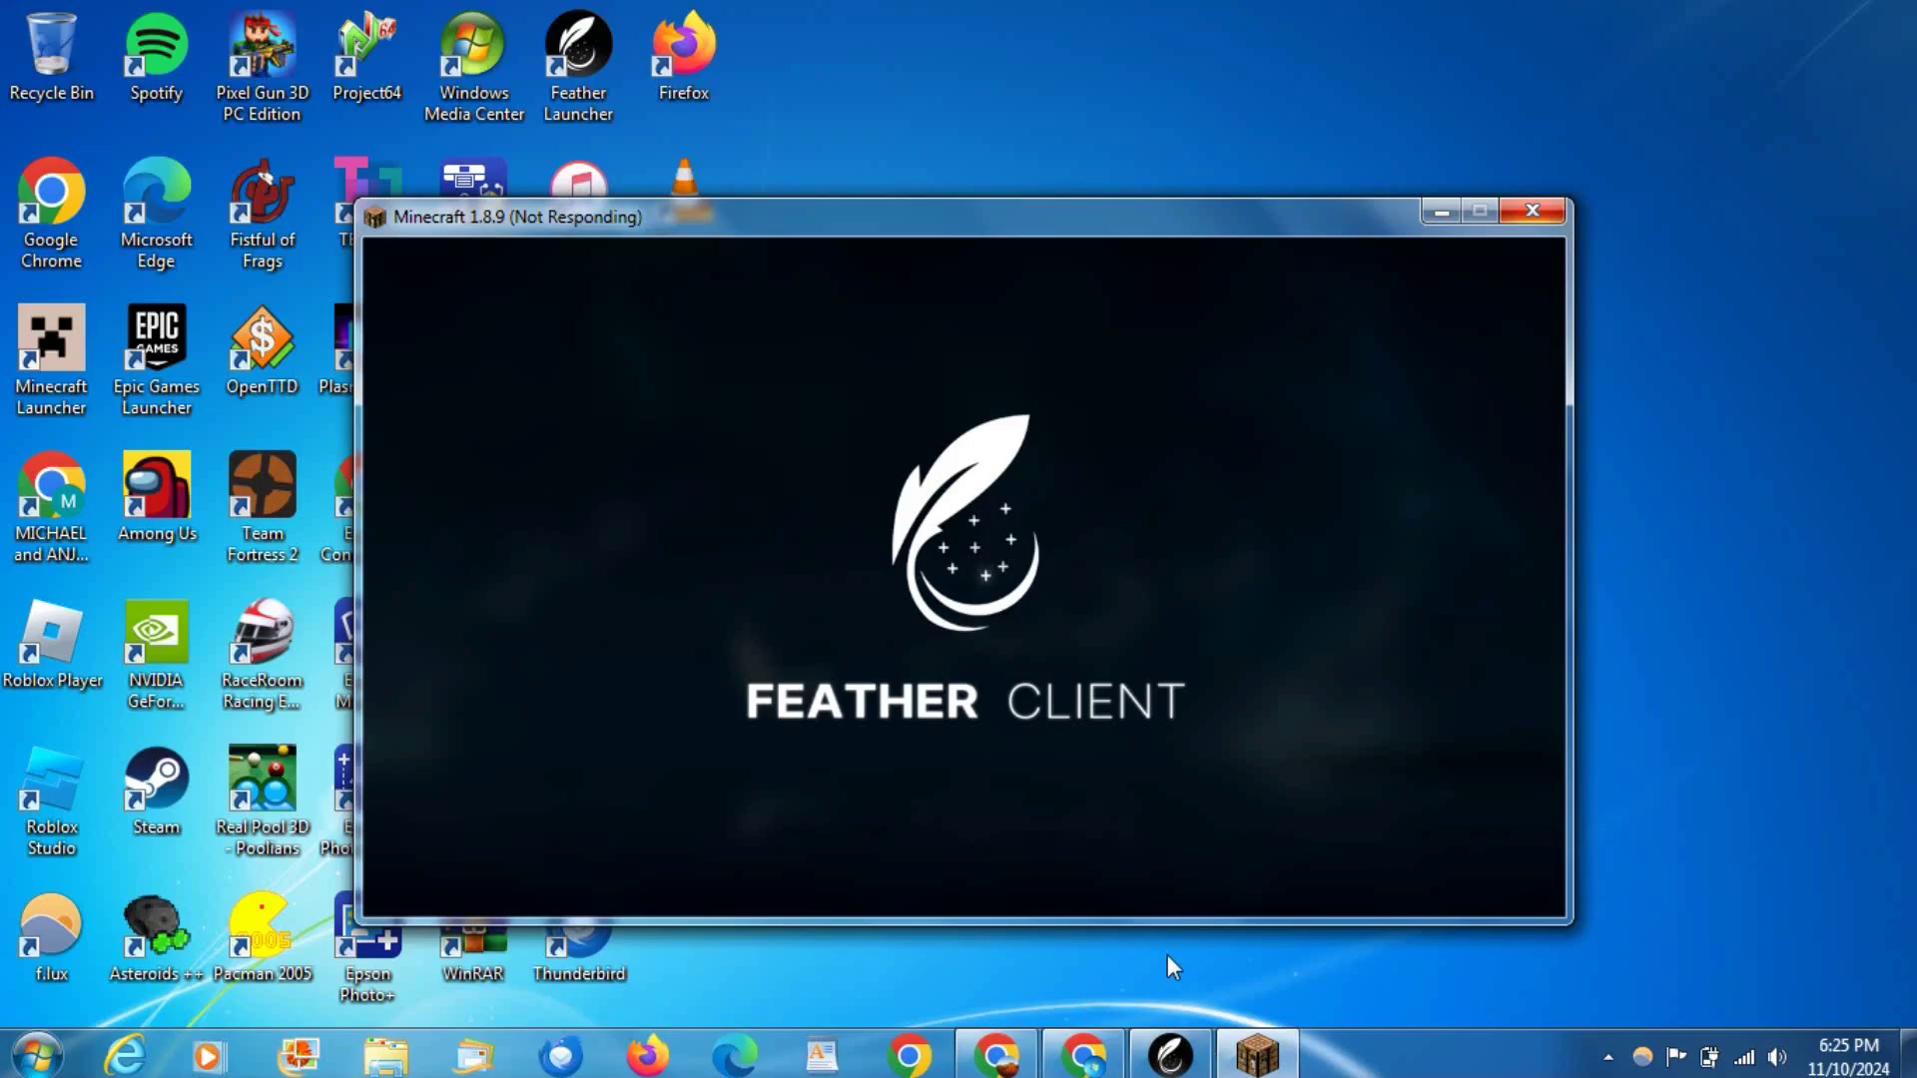
{"action": "mouse_move", "coordinate": [1196, 1048]}
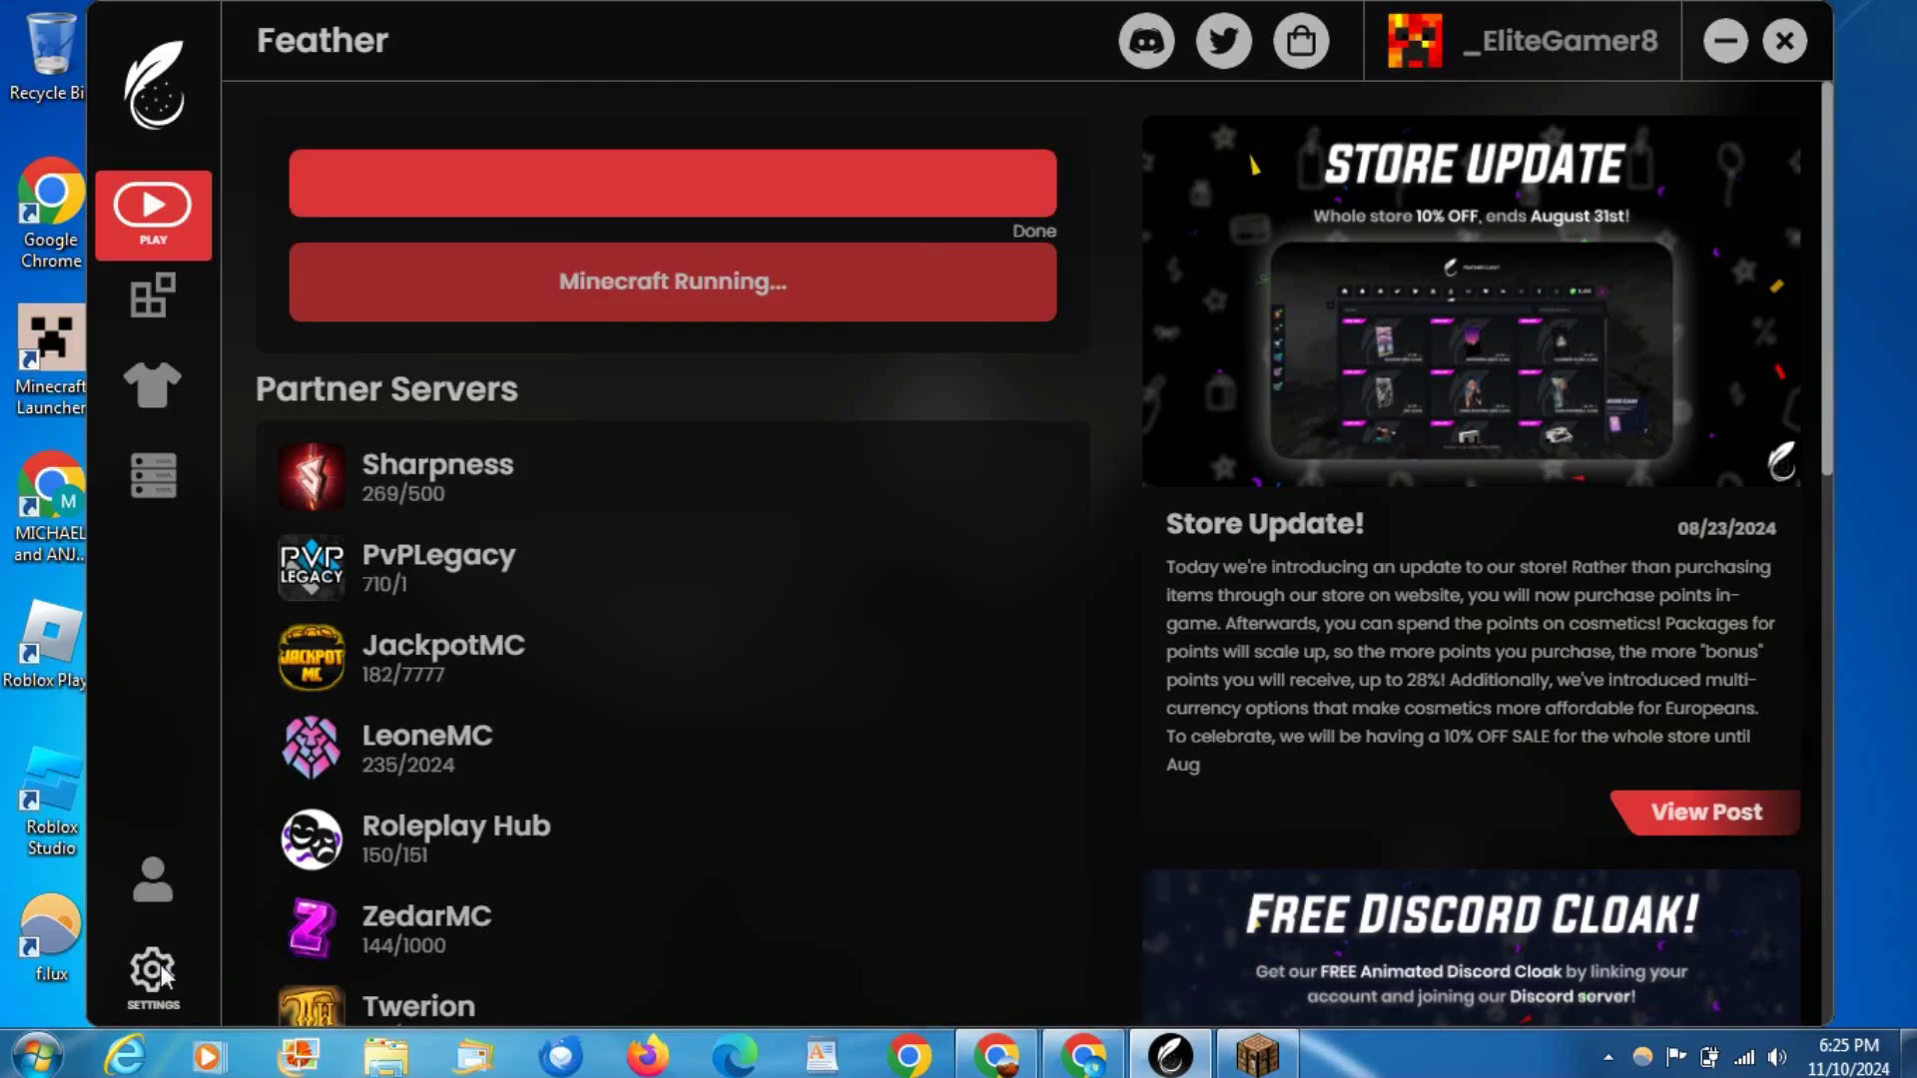
{"action": "left_click", "coordinate": [160, 964]}
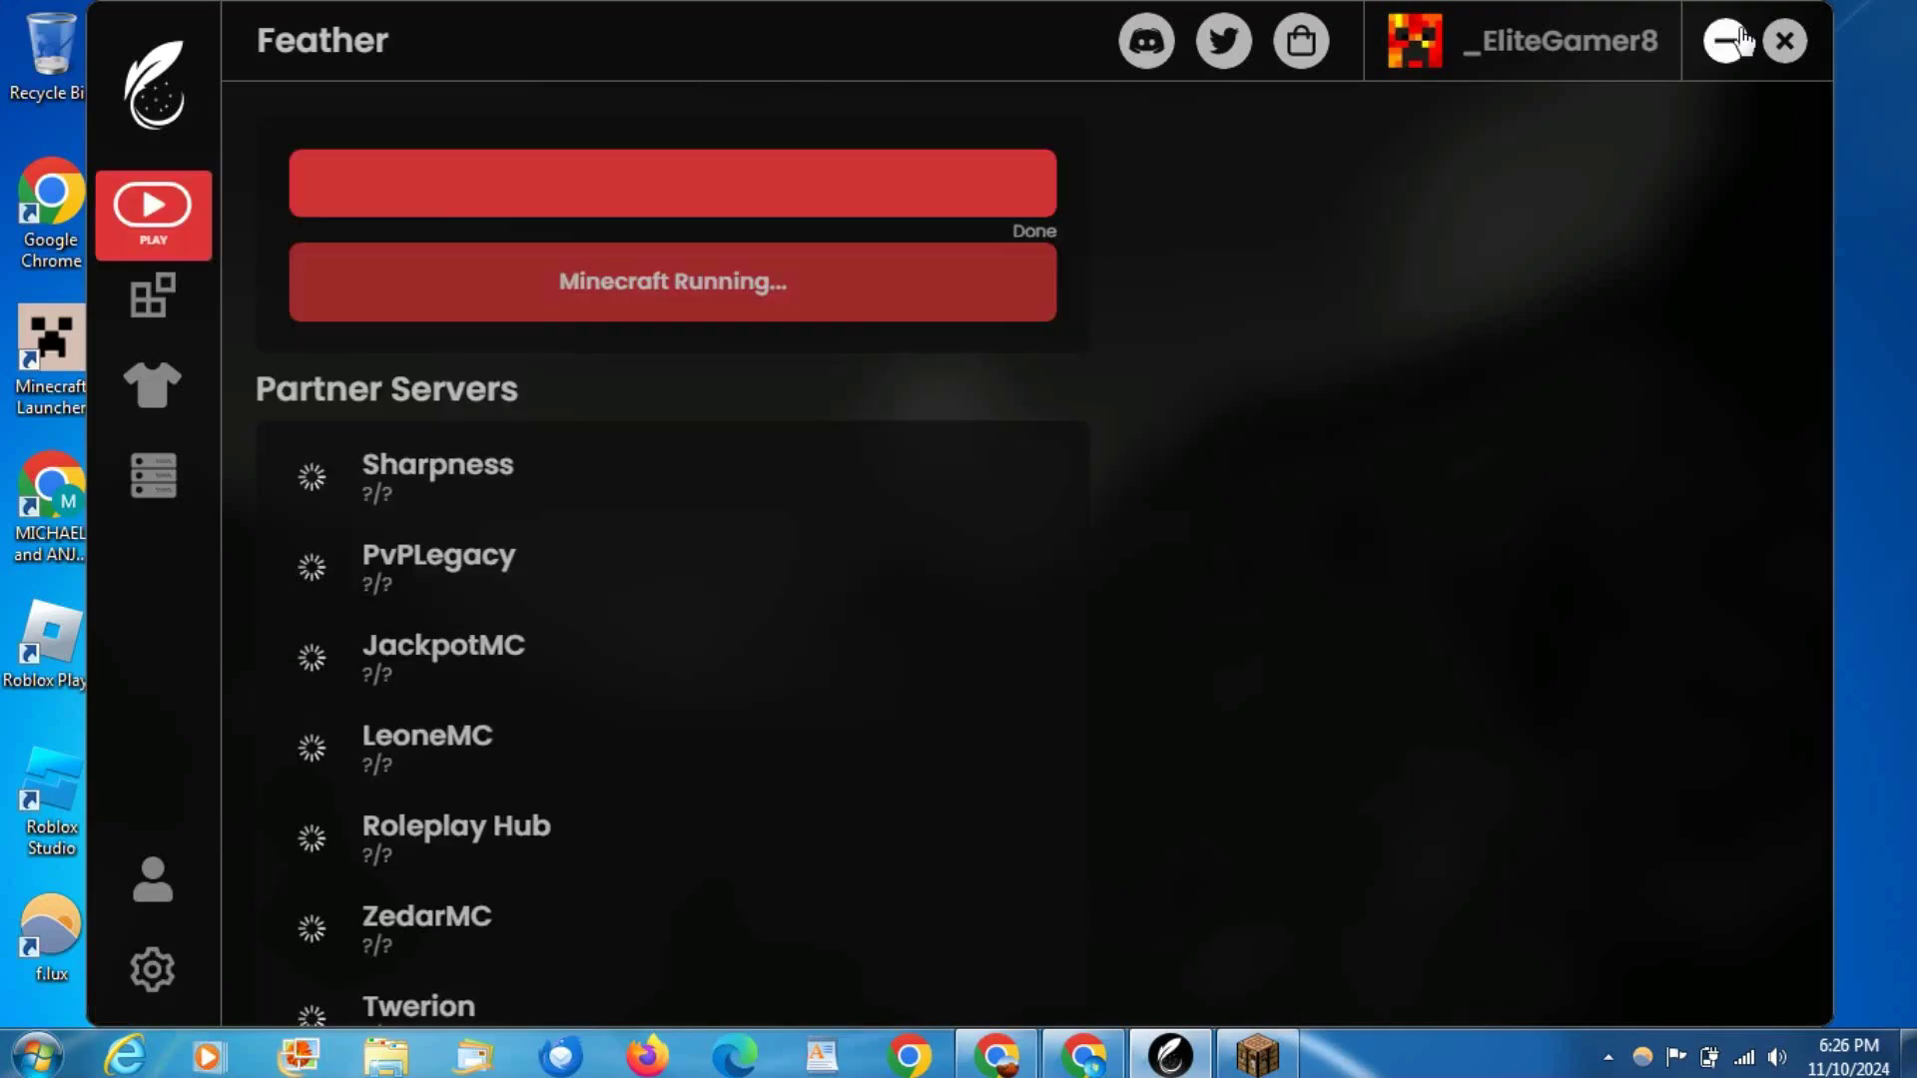
{"action": "left_click", "coordinate": [1742, 39]}
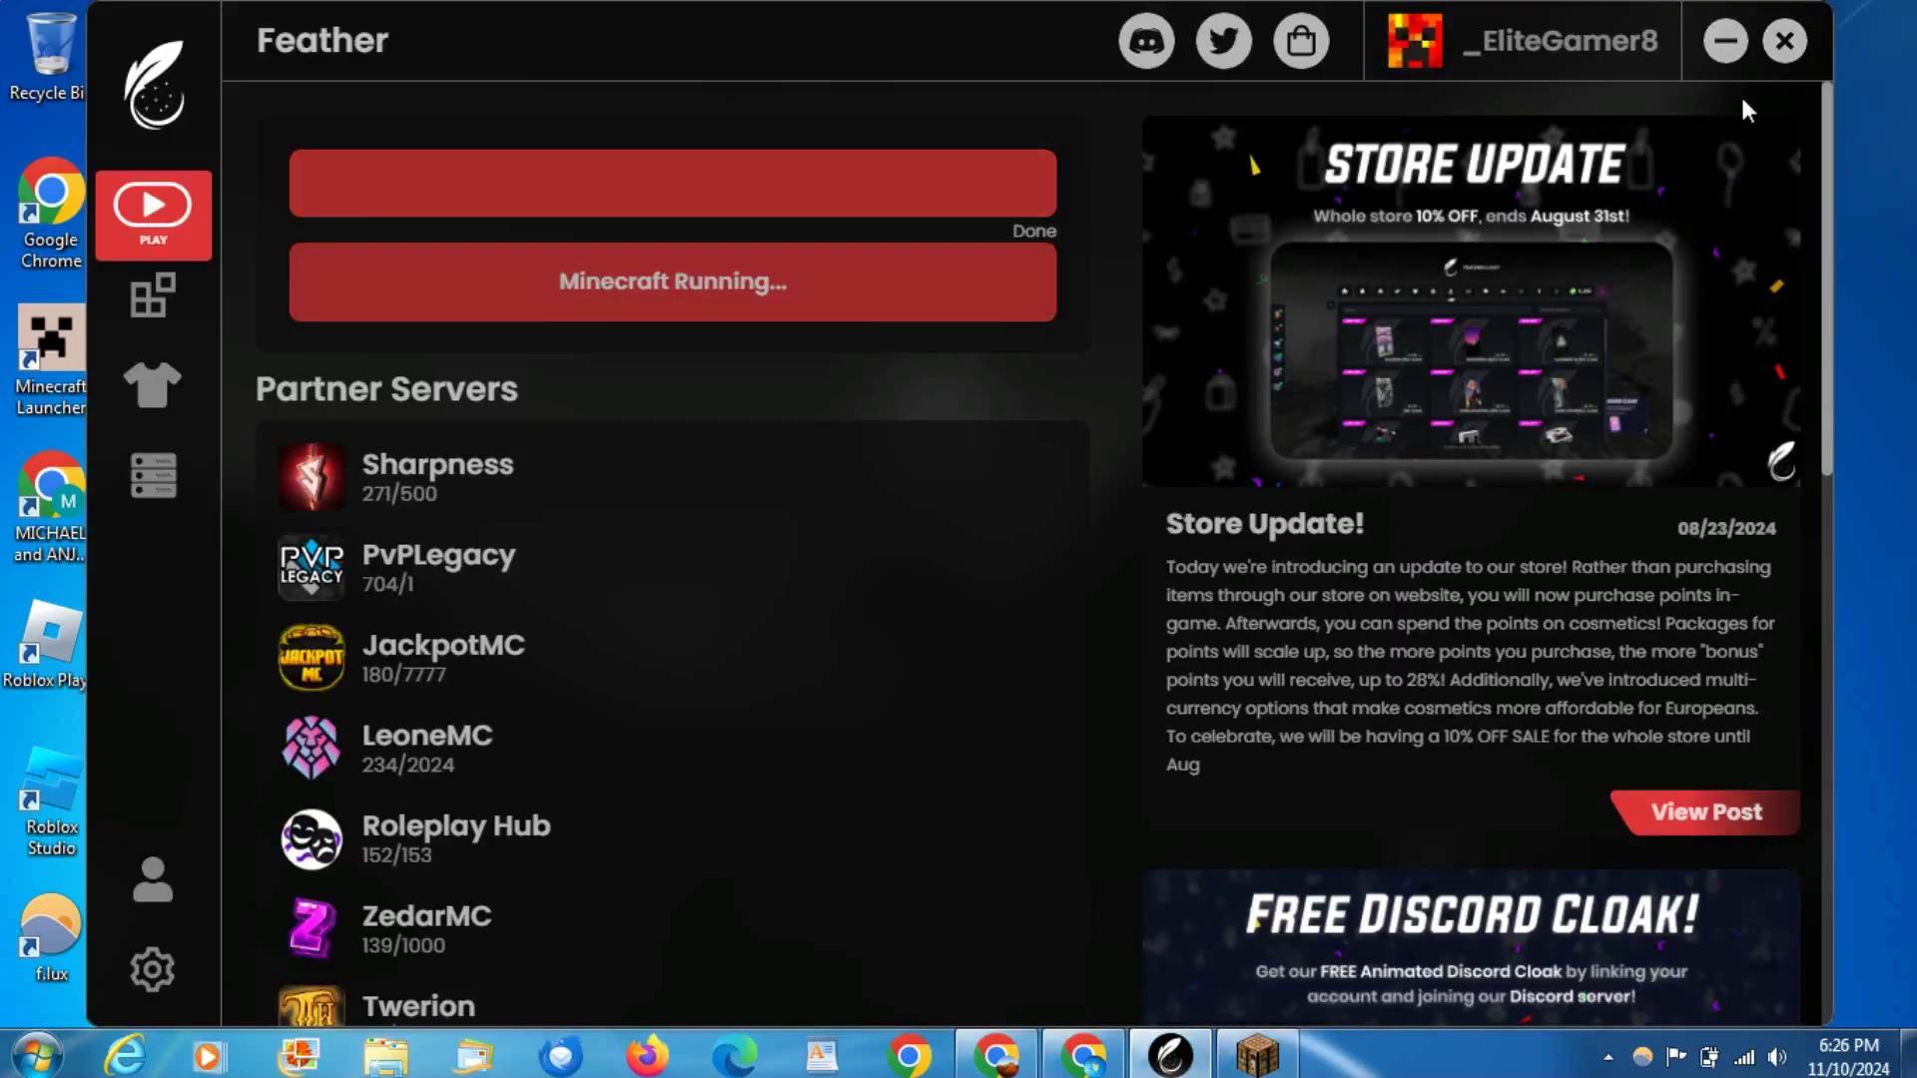
Step: Hide the launcher, maximize the game window and join the saved server from Multiplayer
{"action": "left_click", "coordinate": [1725, 41]}
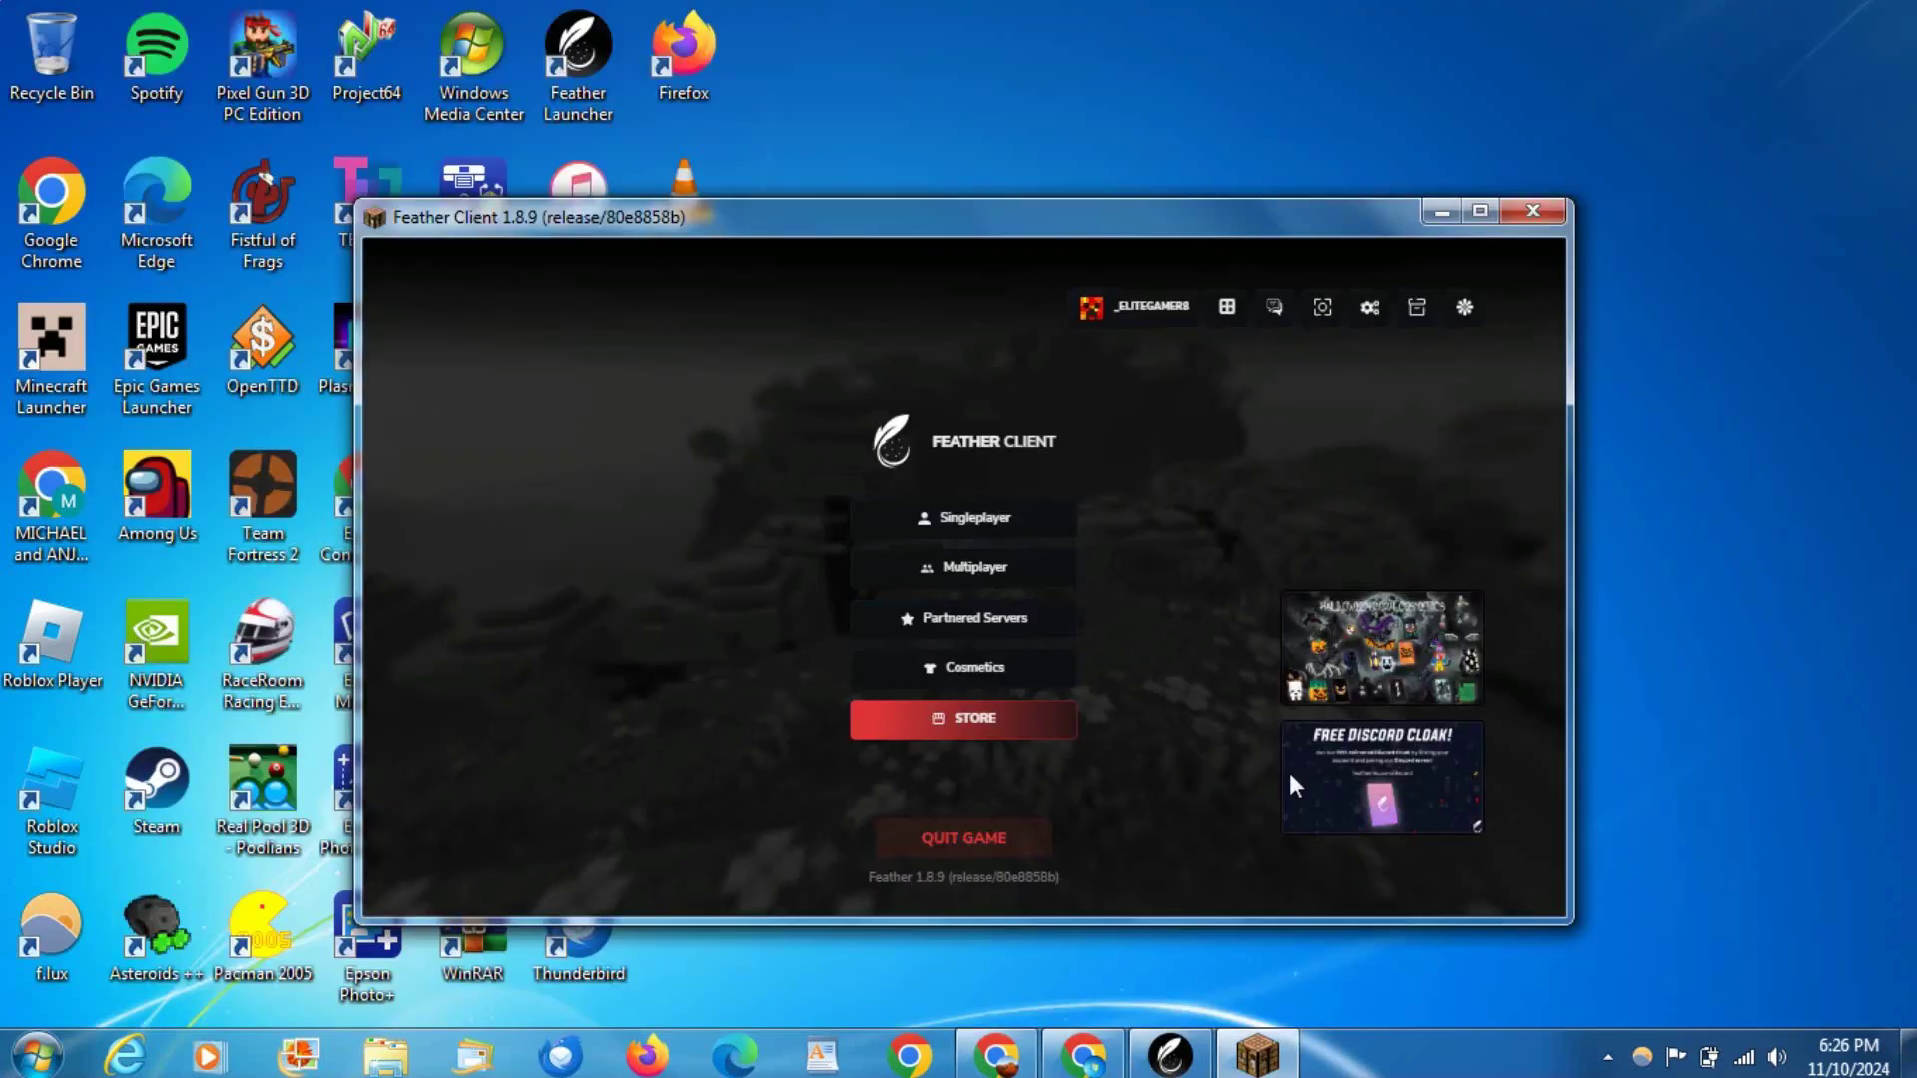
{"action": "left_click", "coordinate": [1482, 209]}
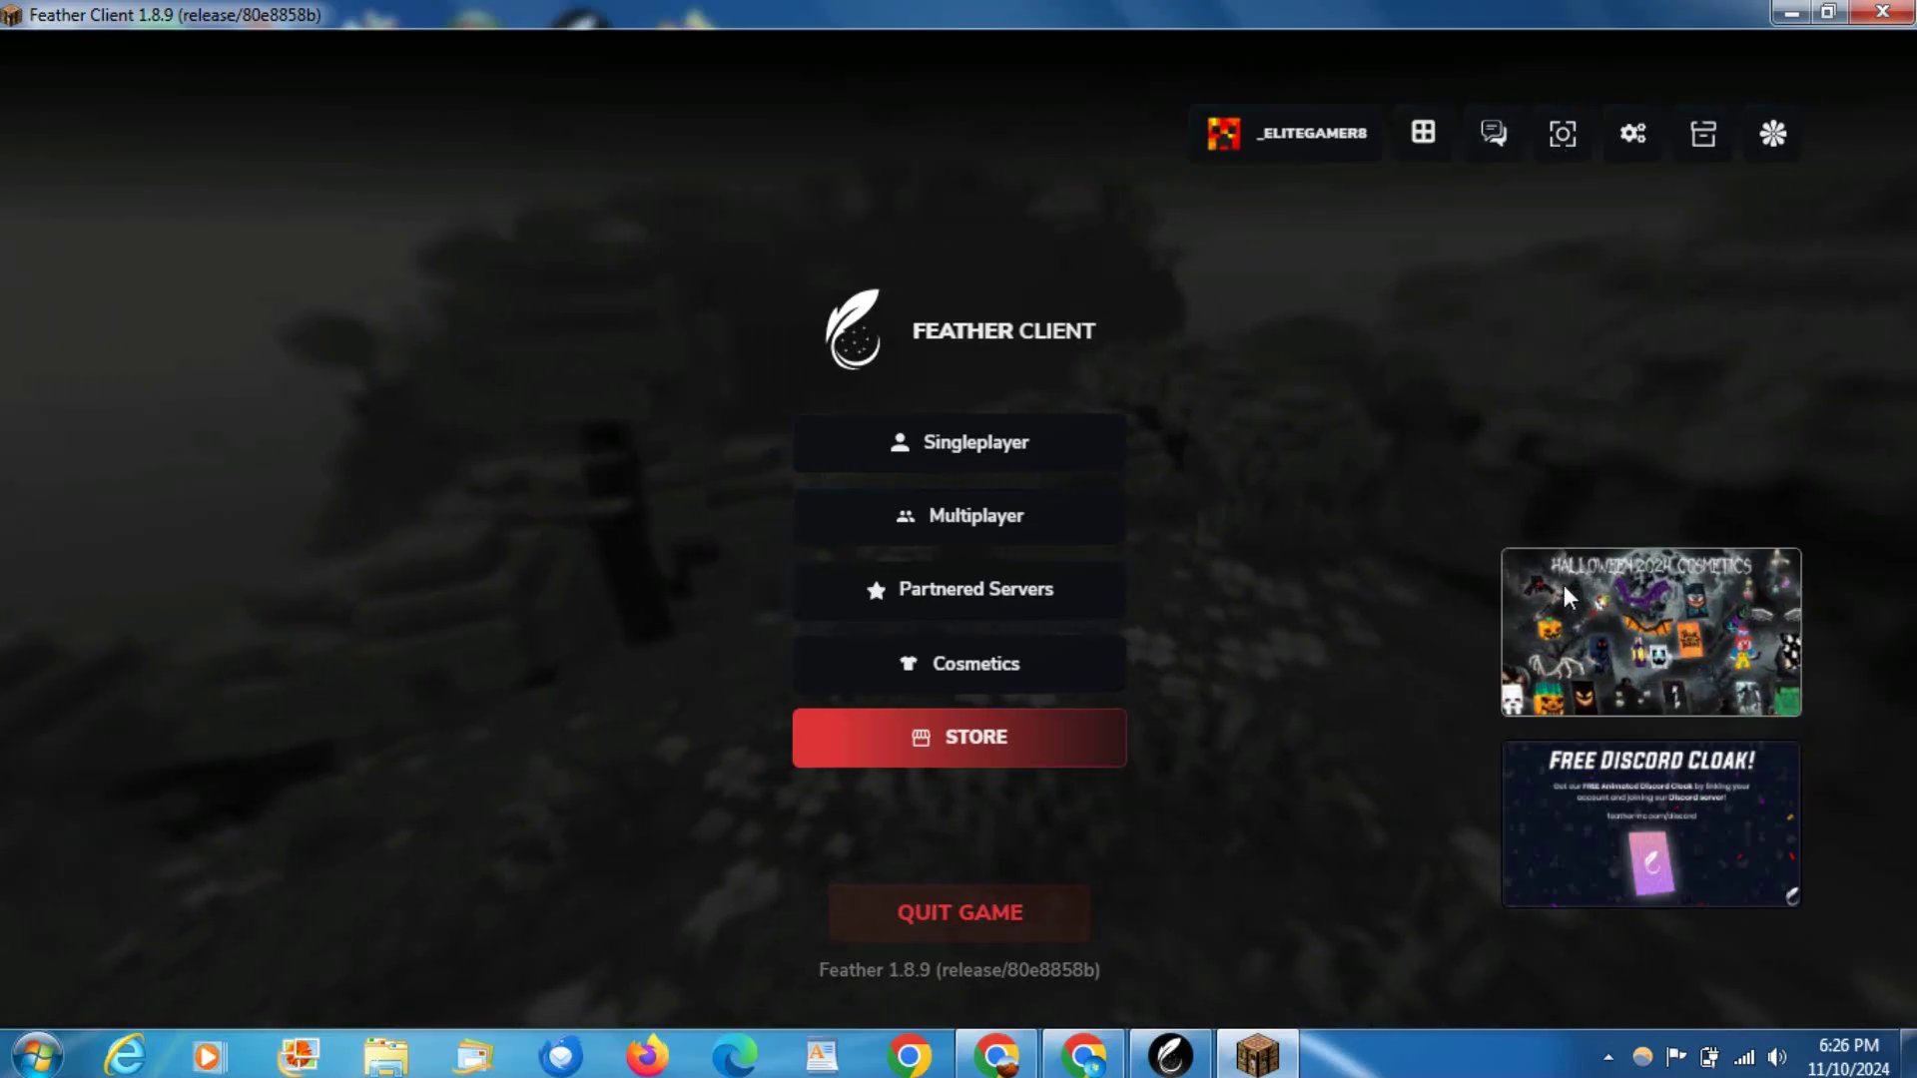
{"action": "left_click", "coordinate": [1012, 496]}
{"action": "double_click", "coordinate": [601, 212]}
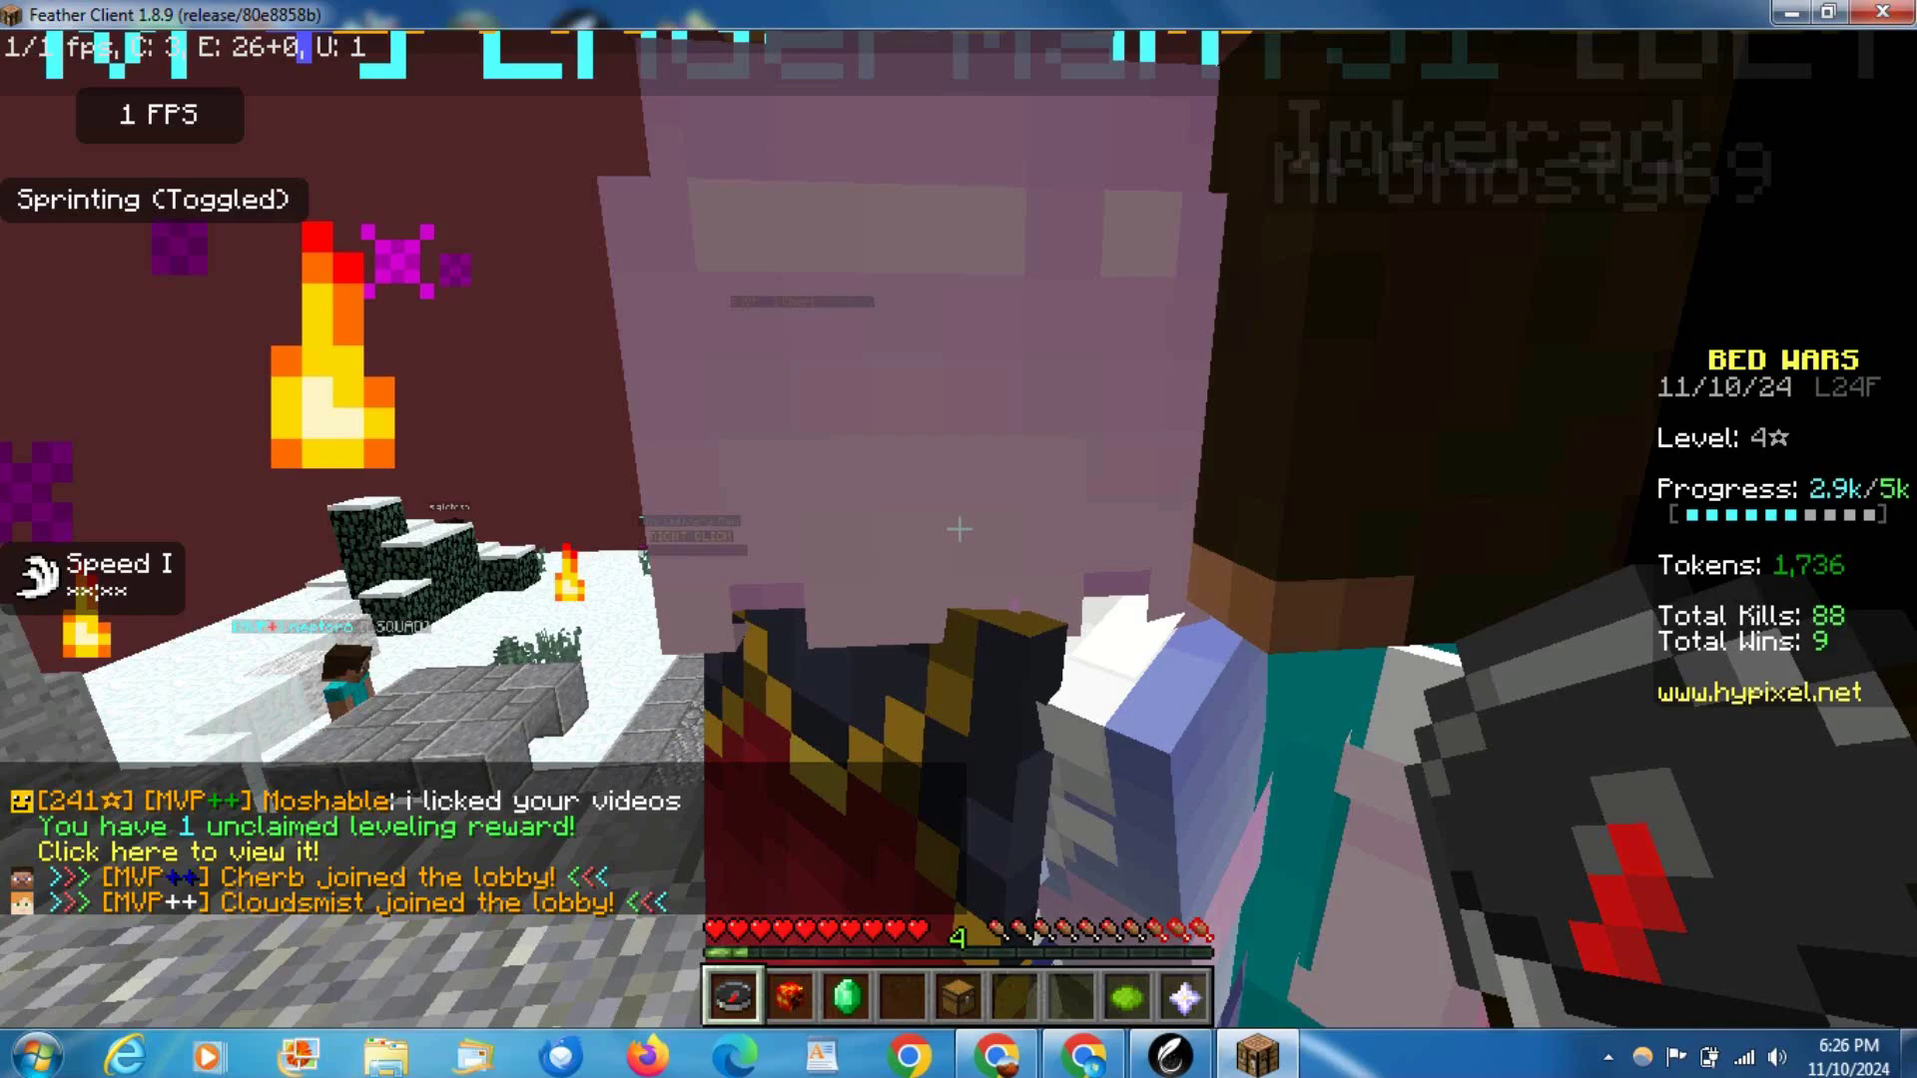
Step: Switch to hotbar slot 4 once inside the Hypixel Bed Wars lobby
{"action": "key", "text": "4"}
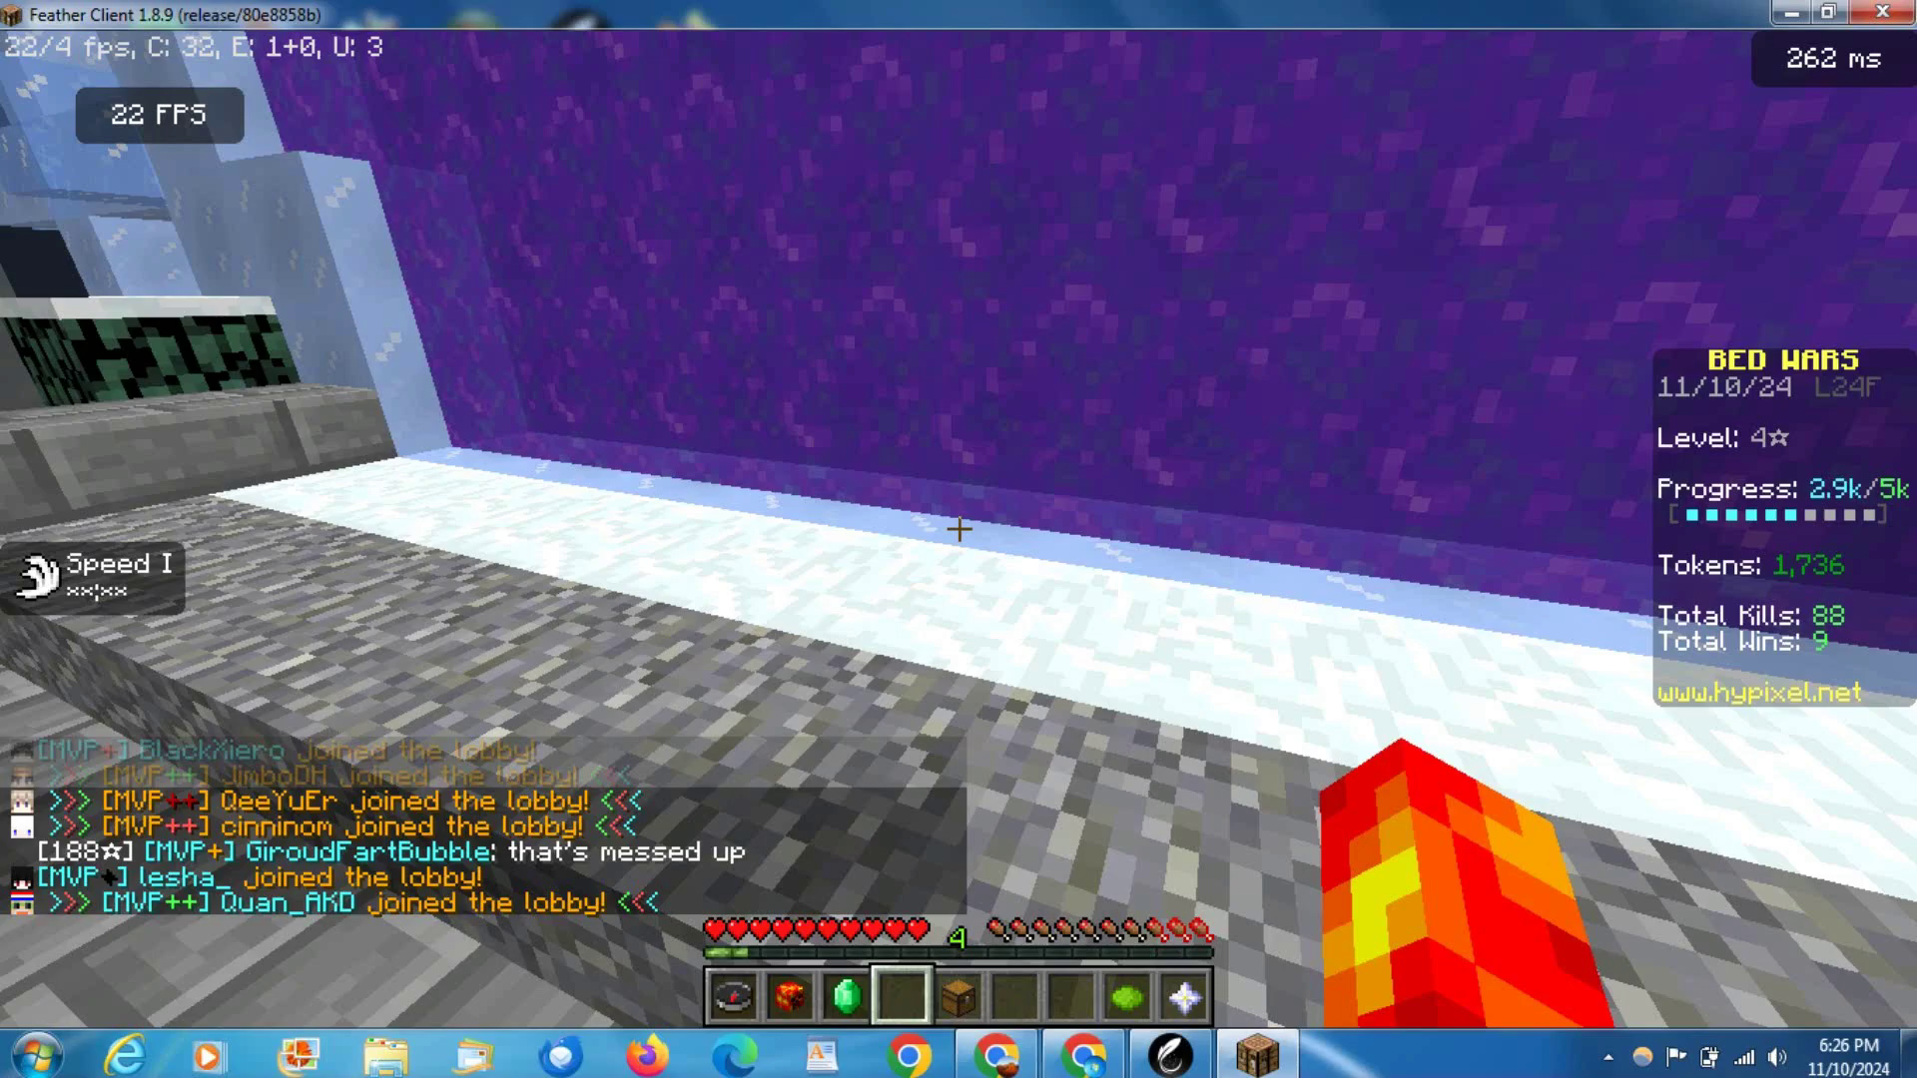
{"action": "mouse_move", "coordinate": [960, 539]}
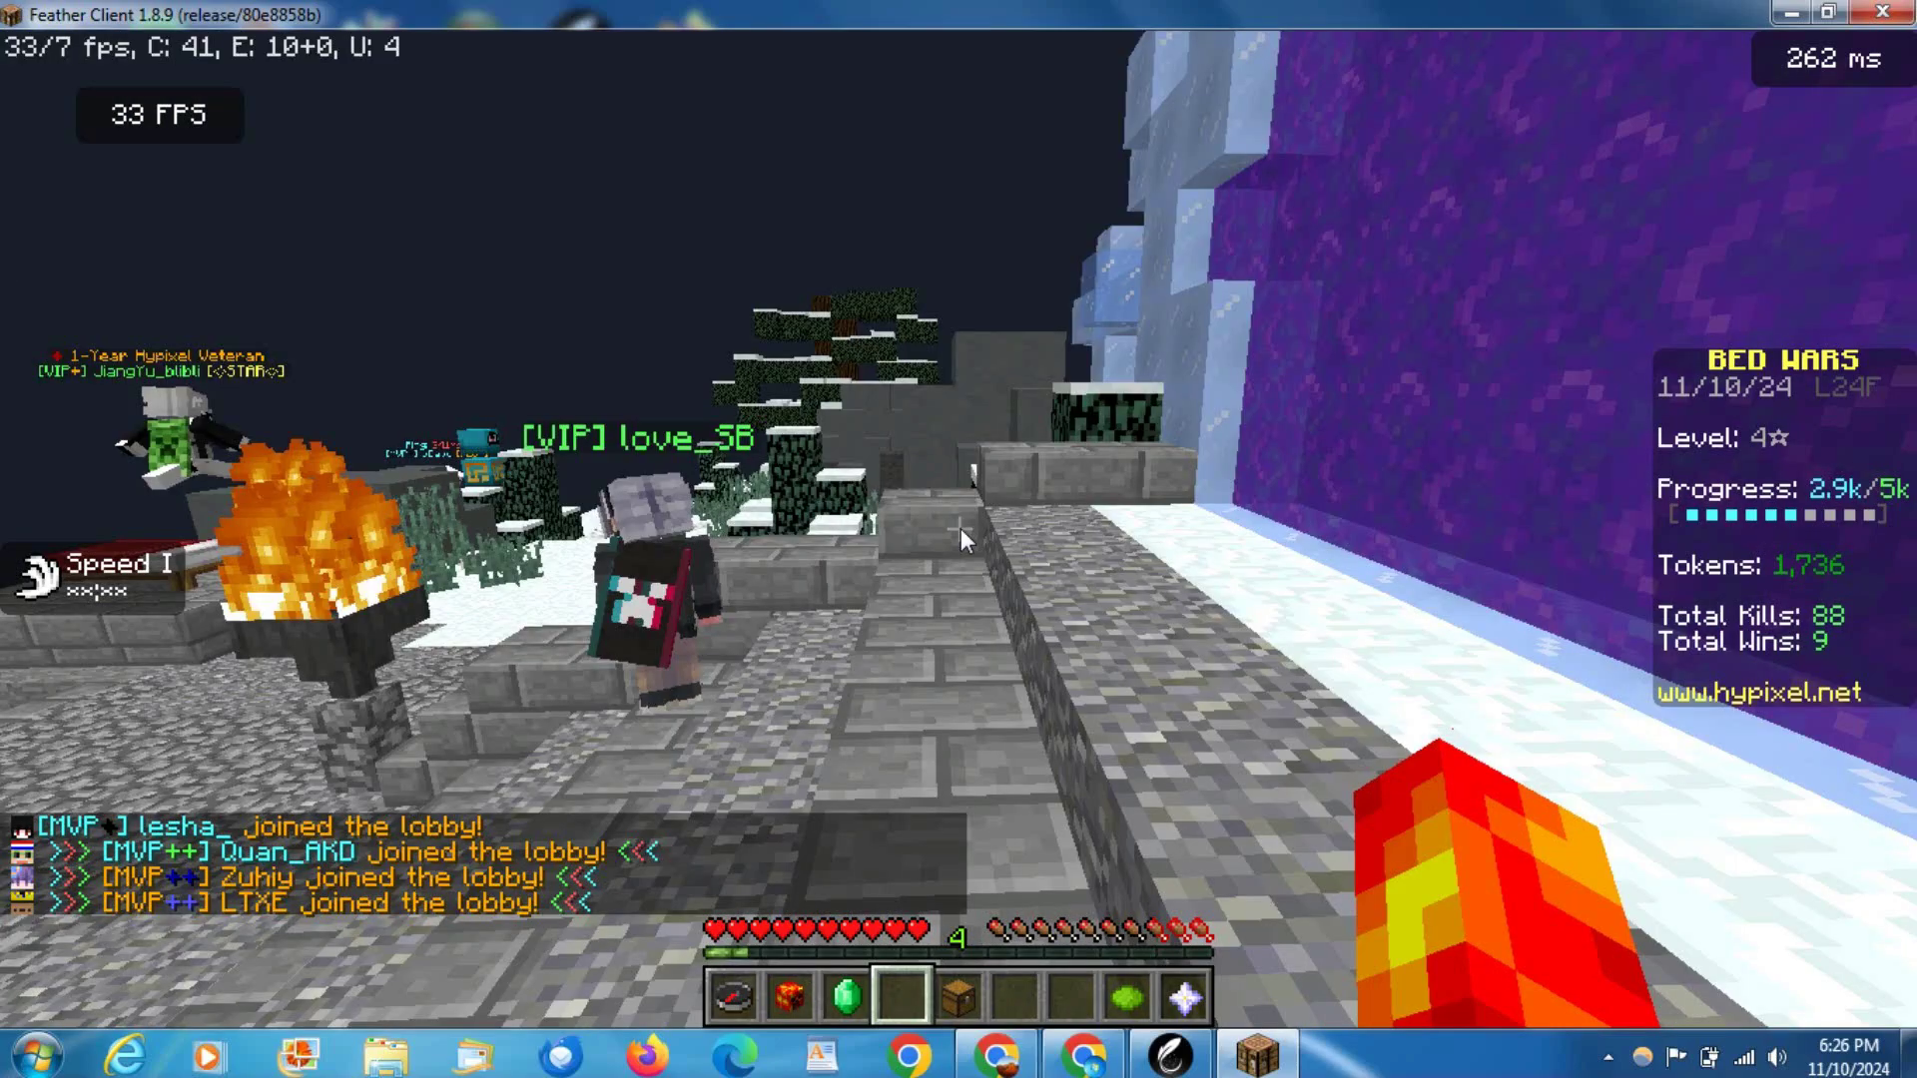
Step: Go to Options > Video Settings, check the Performance page, and return to Video Settings
{"action": "key", "text": "Escape"}
{"action": "left_click", "coordinate": [851, 664]}
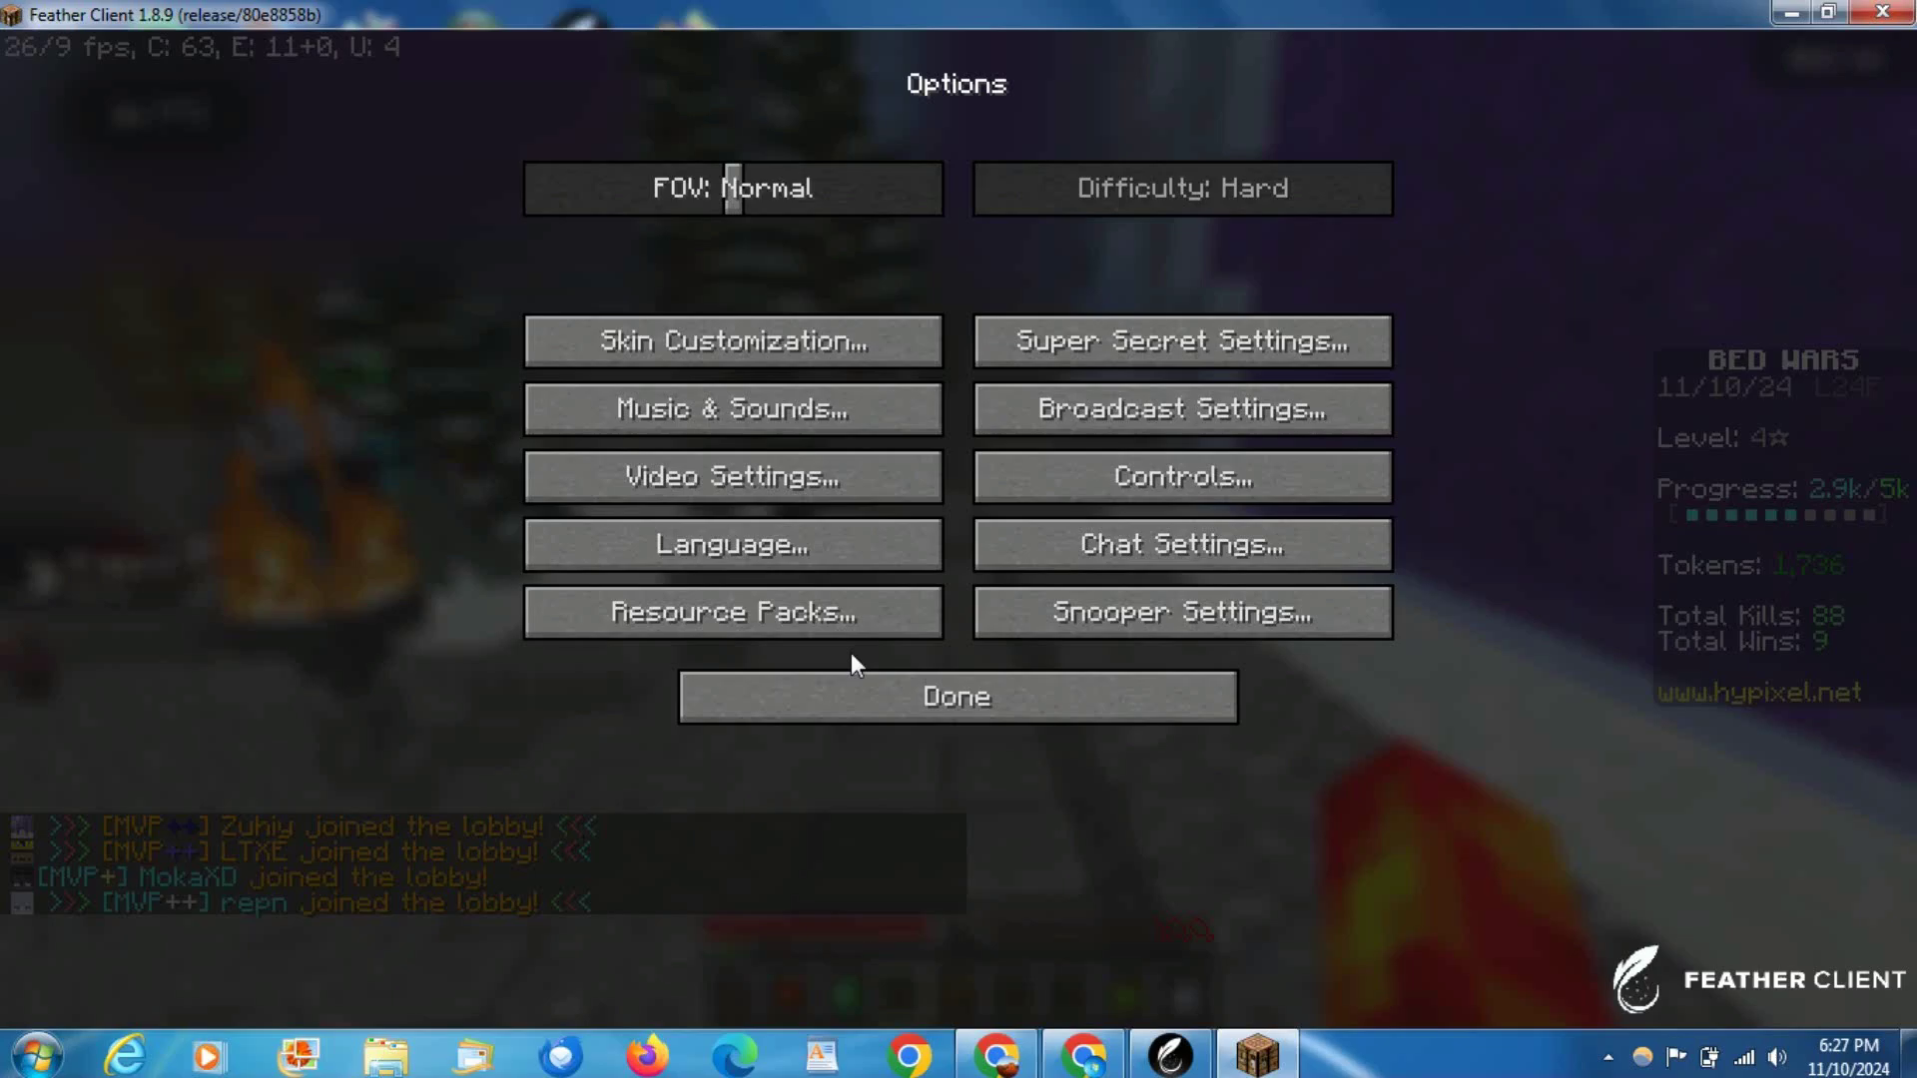
{"action": "left_click", "coordinate": [719, 477]}
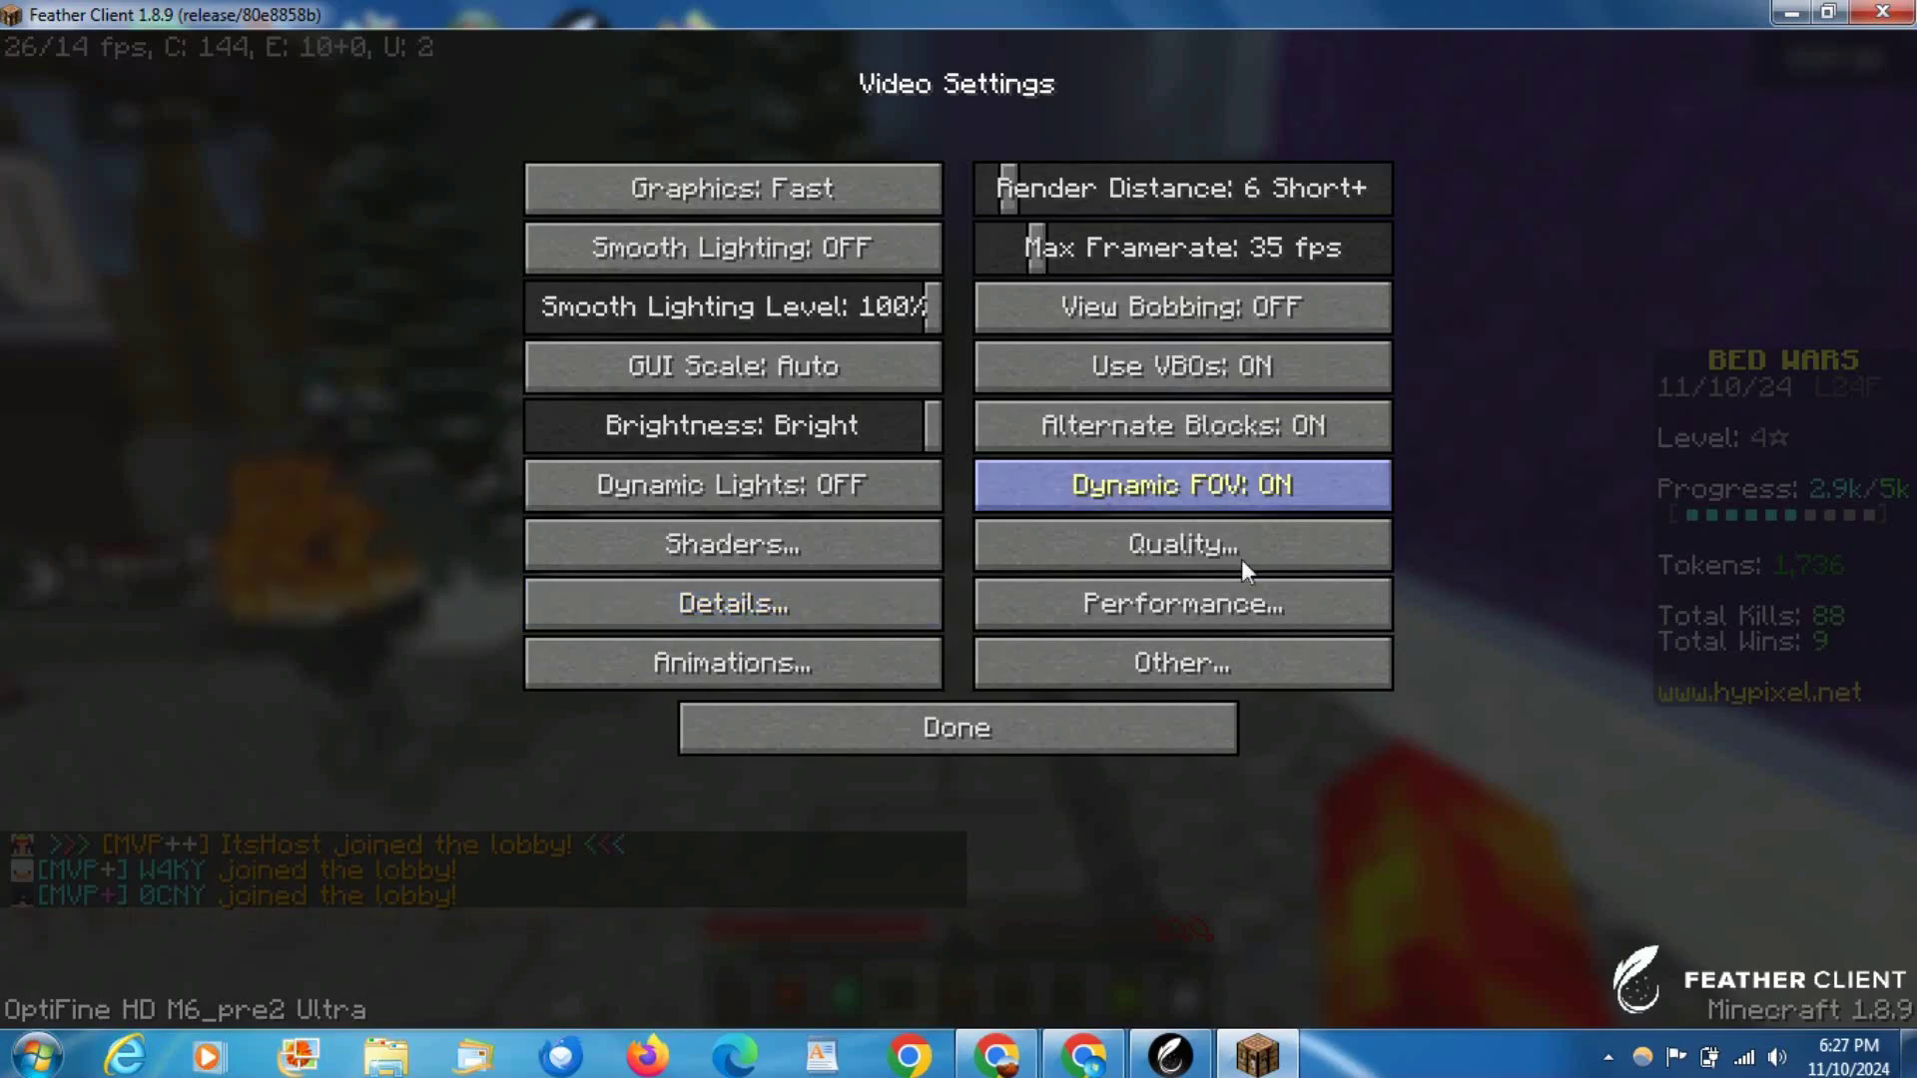
{"action": "left_click", "coordinate": [1238, 601]}
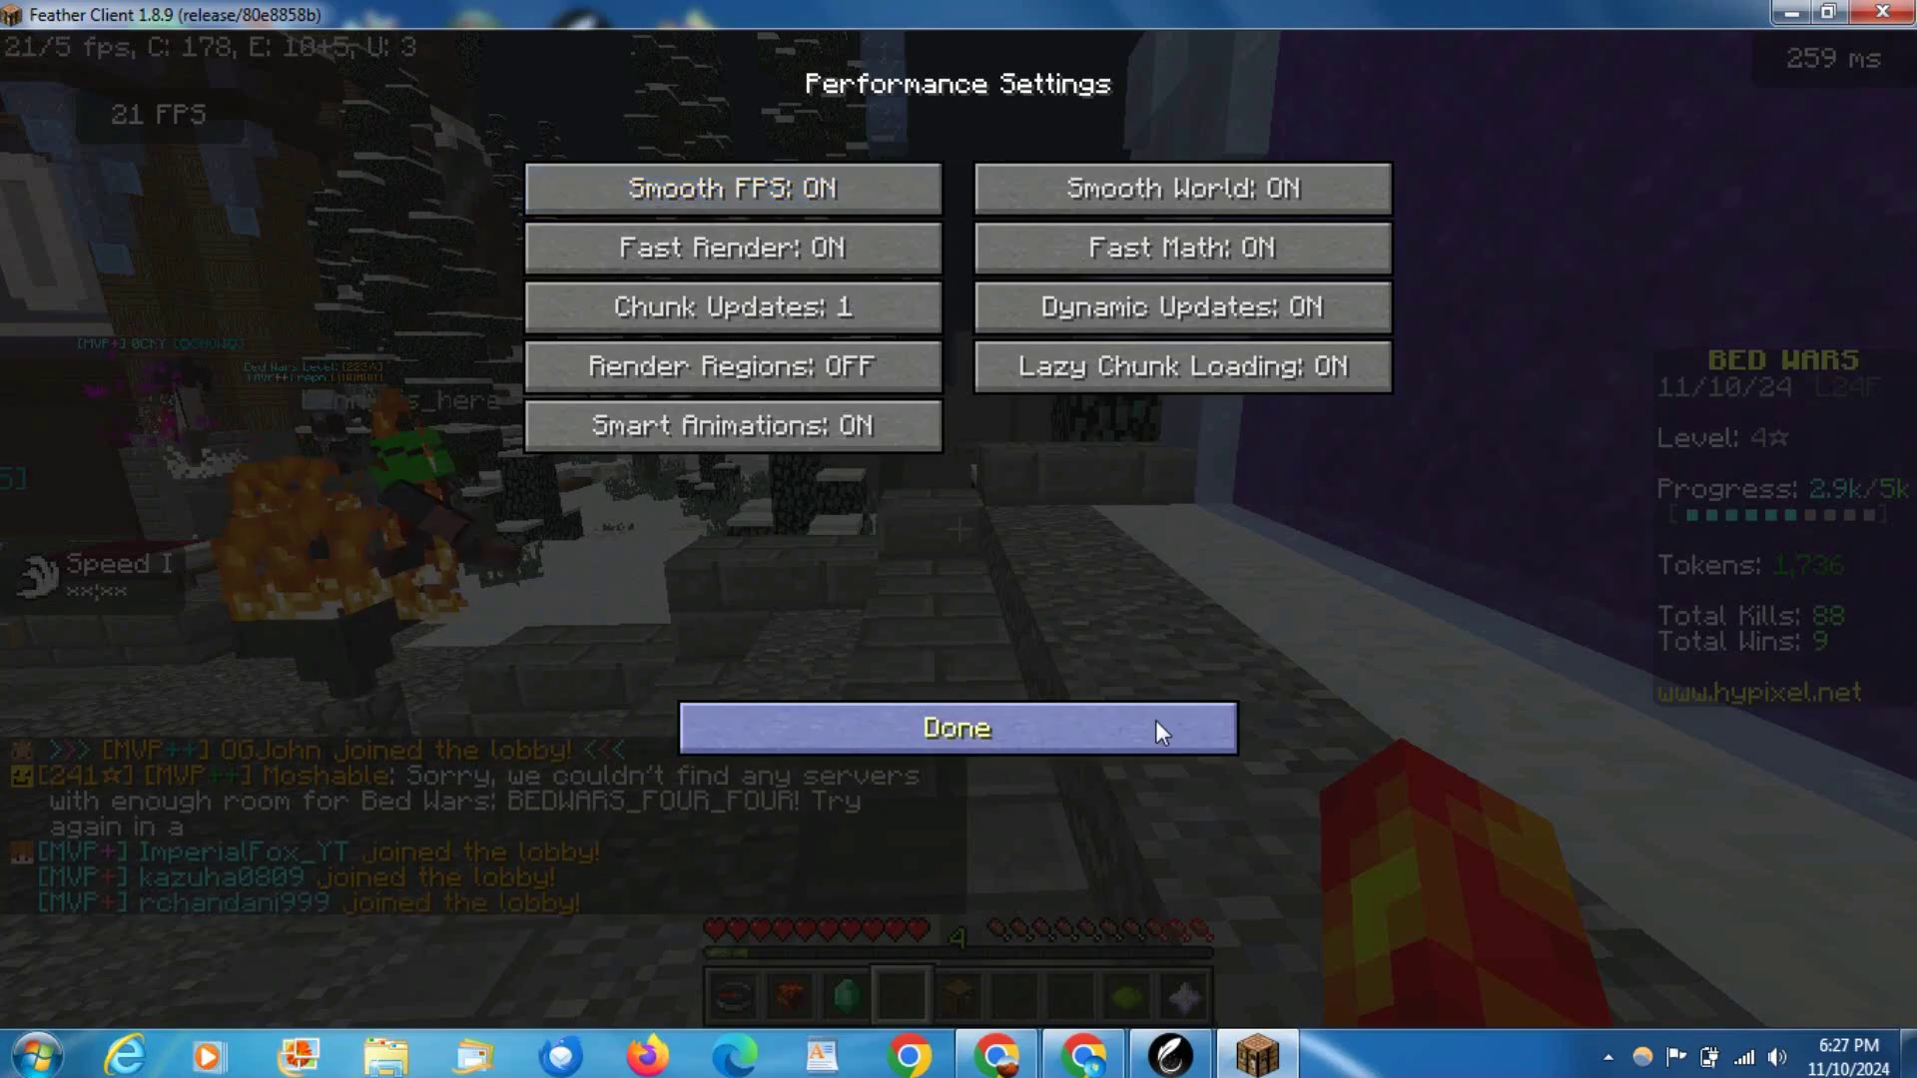
{"action": "left_click", "coordinate": [1189, 723]}
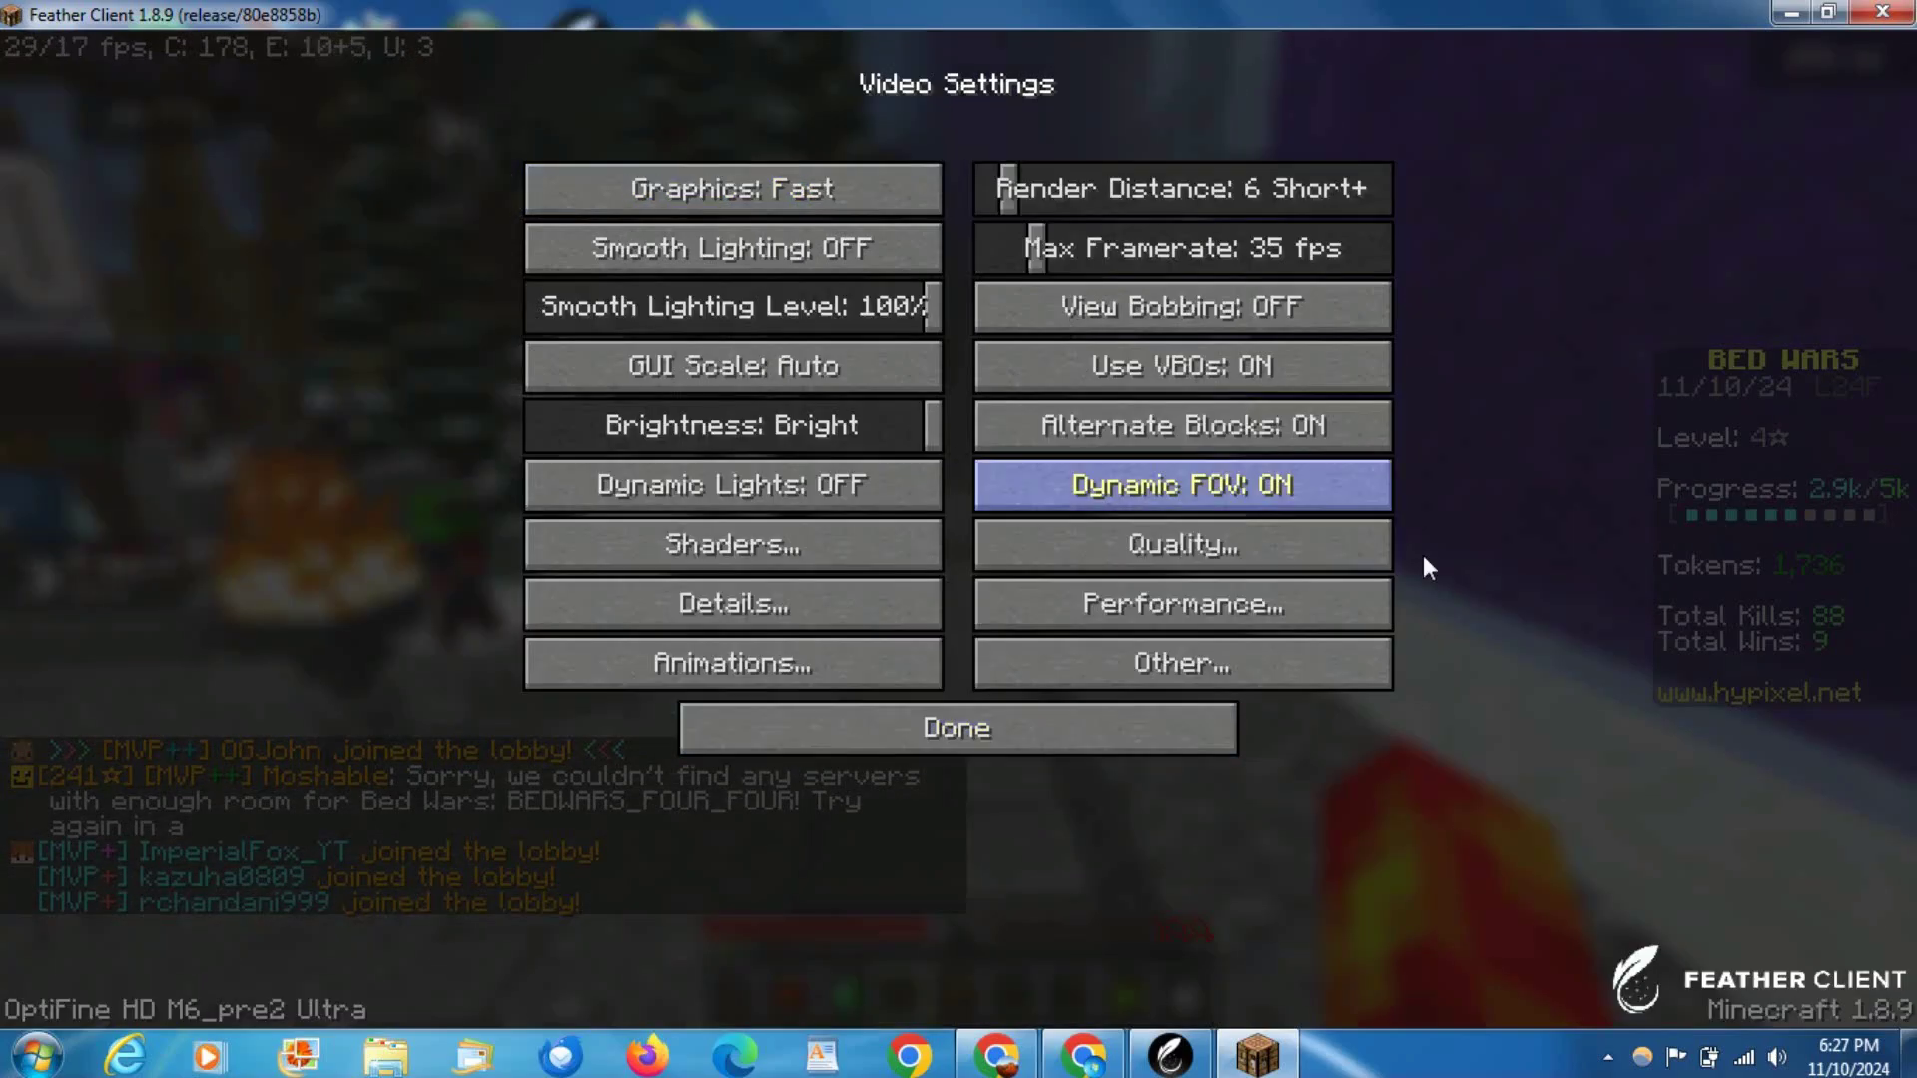
{"action": "left_click", "coordinate": [1188, 603]}
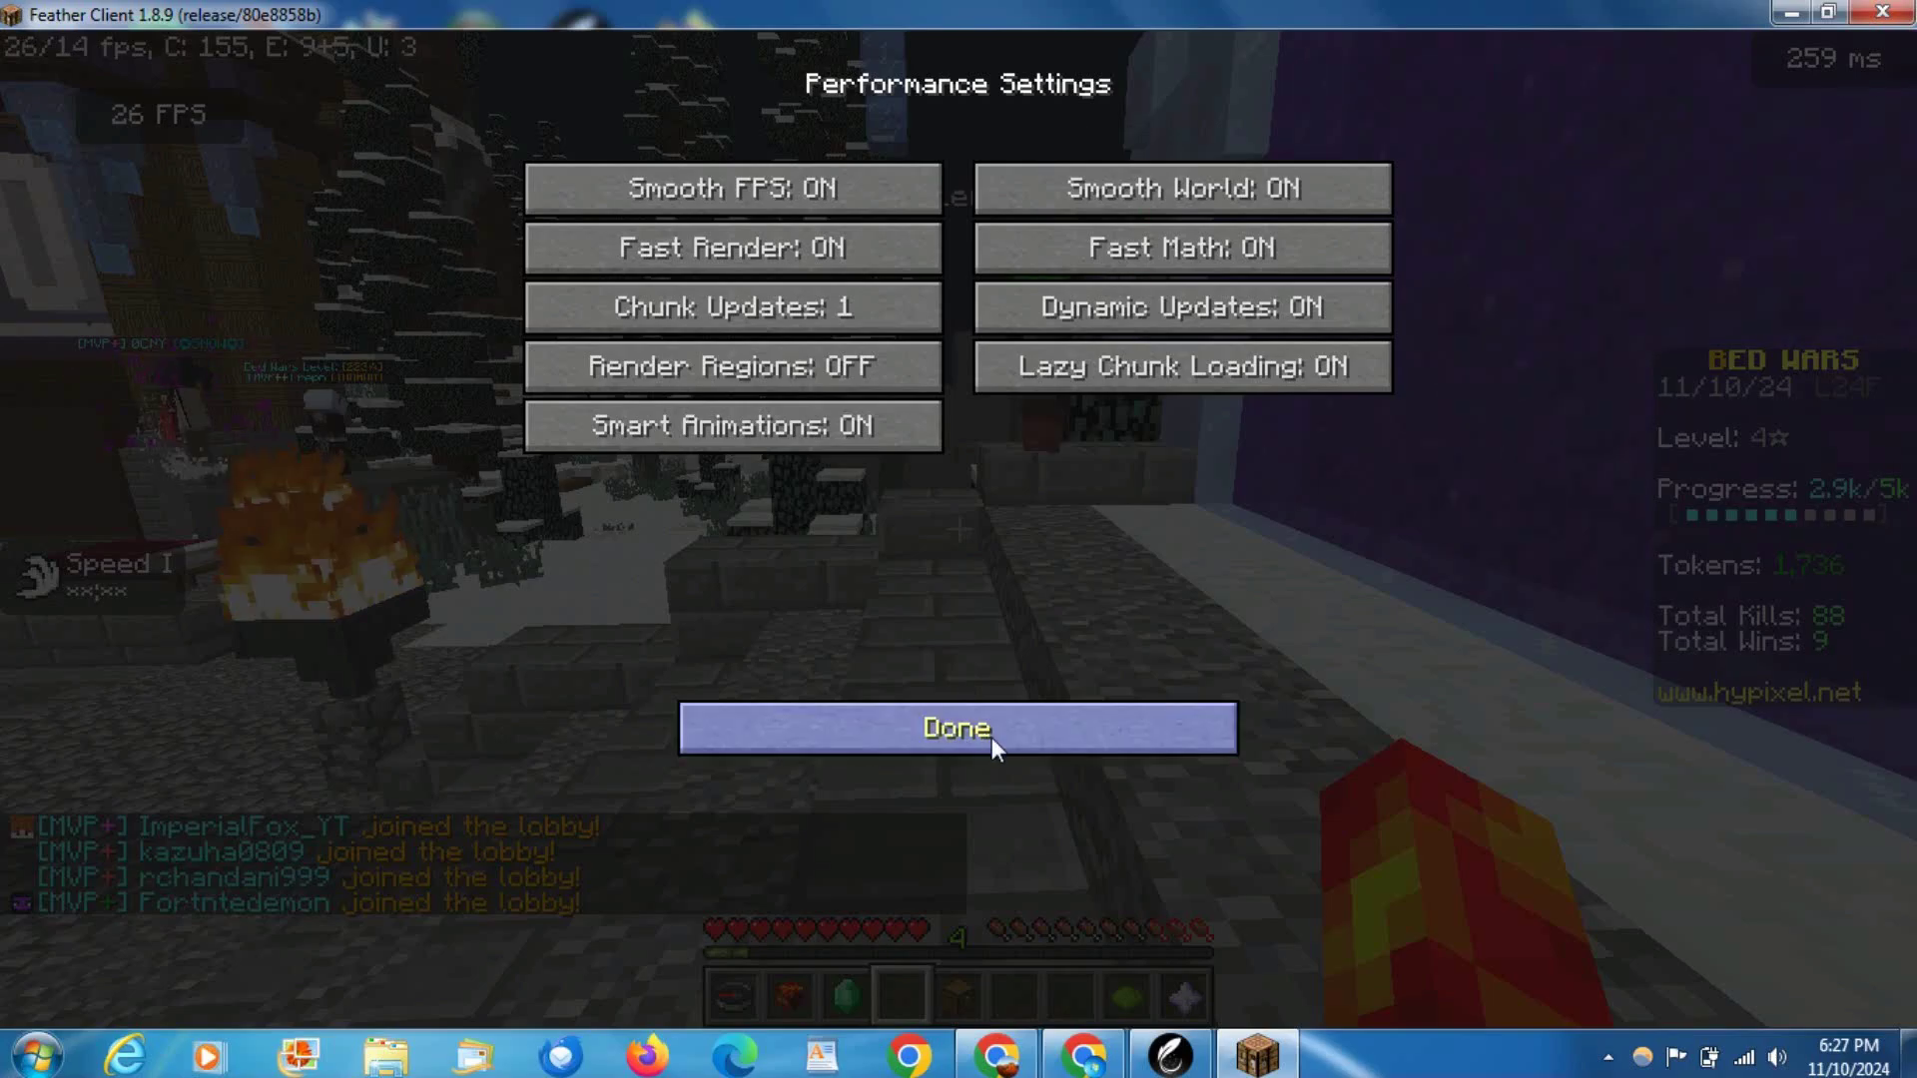
{"action": "left_click", "coordinate": [992, 737]}
{"action": "left_click", "coordinate": [1172, 591]}
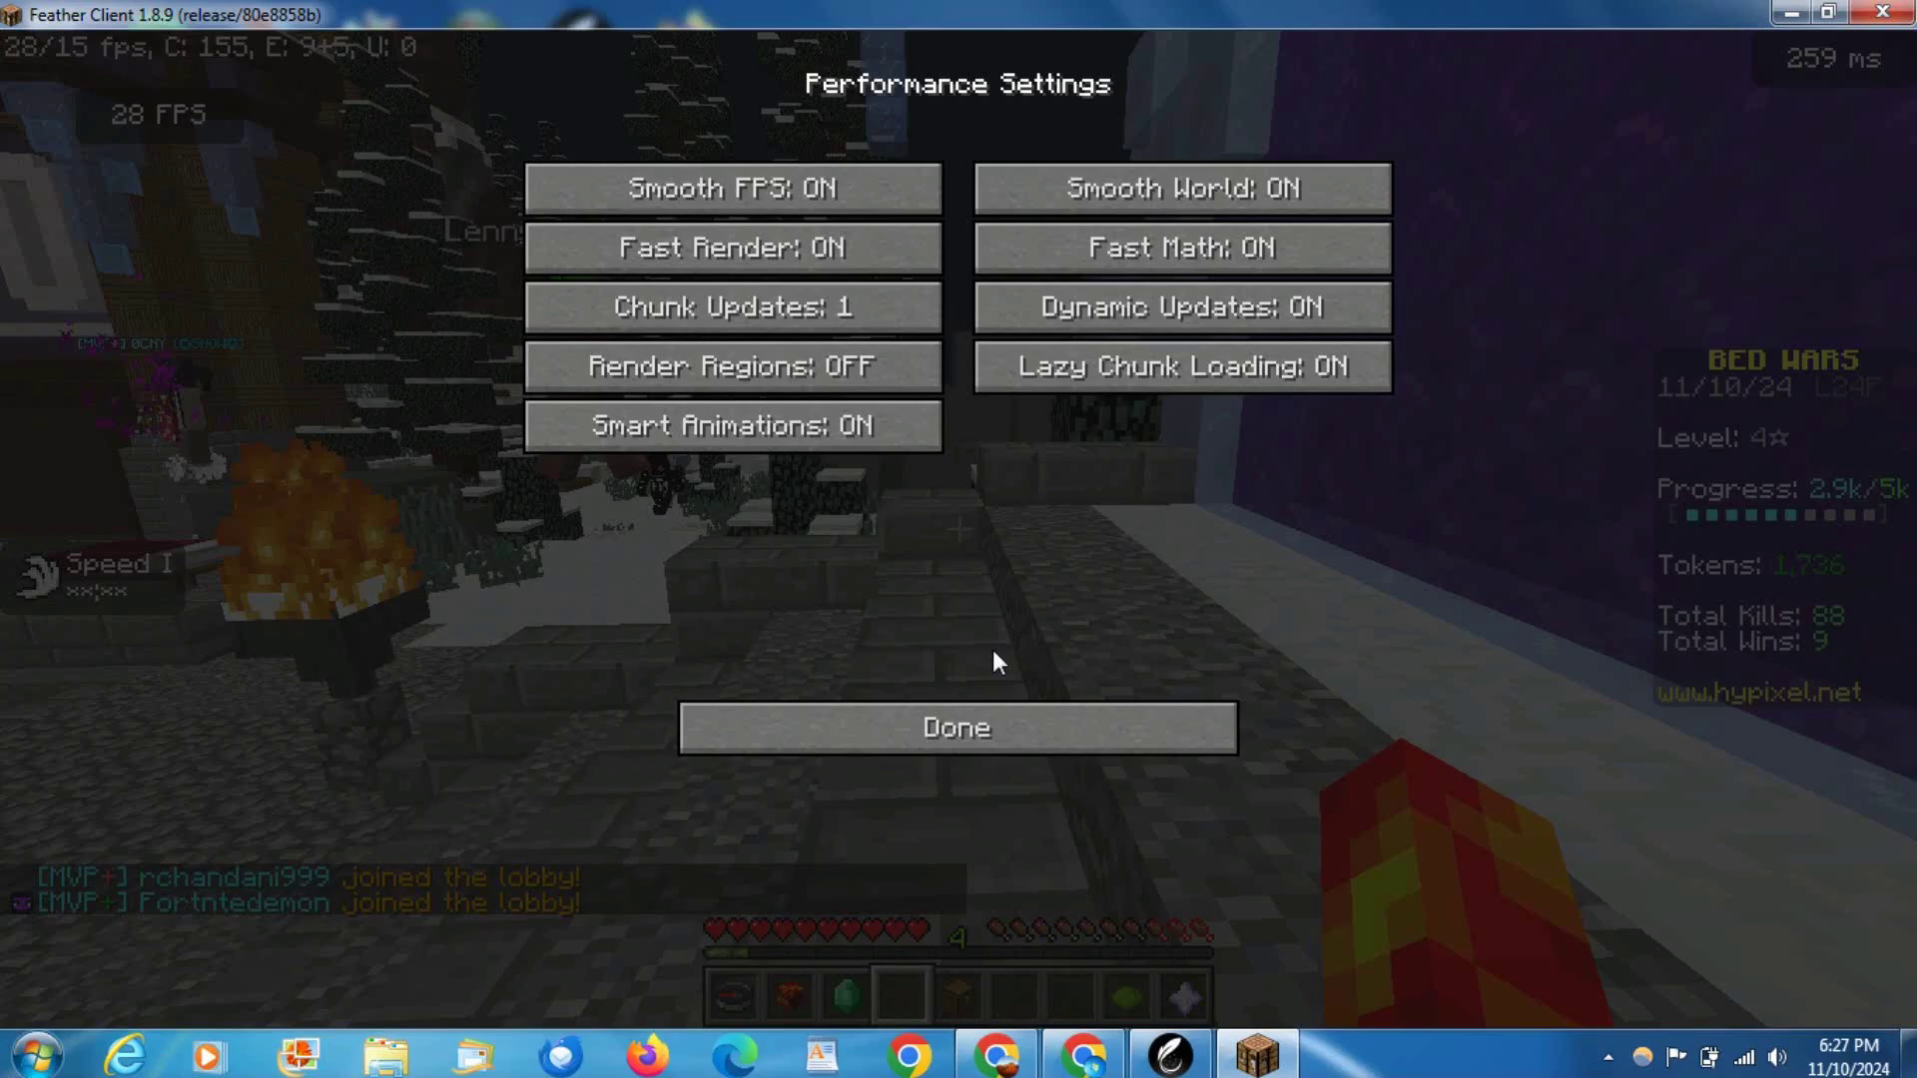
{"action": "left_click", "coordinate": [993, 720]}
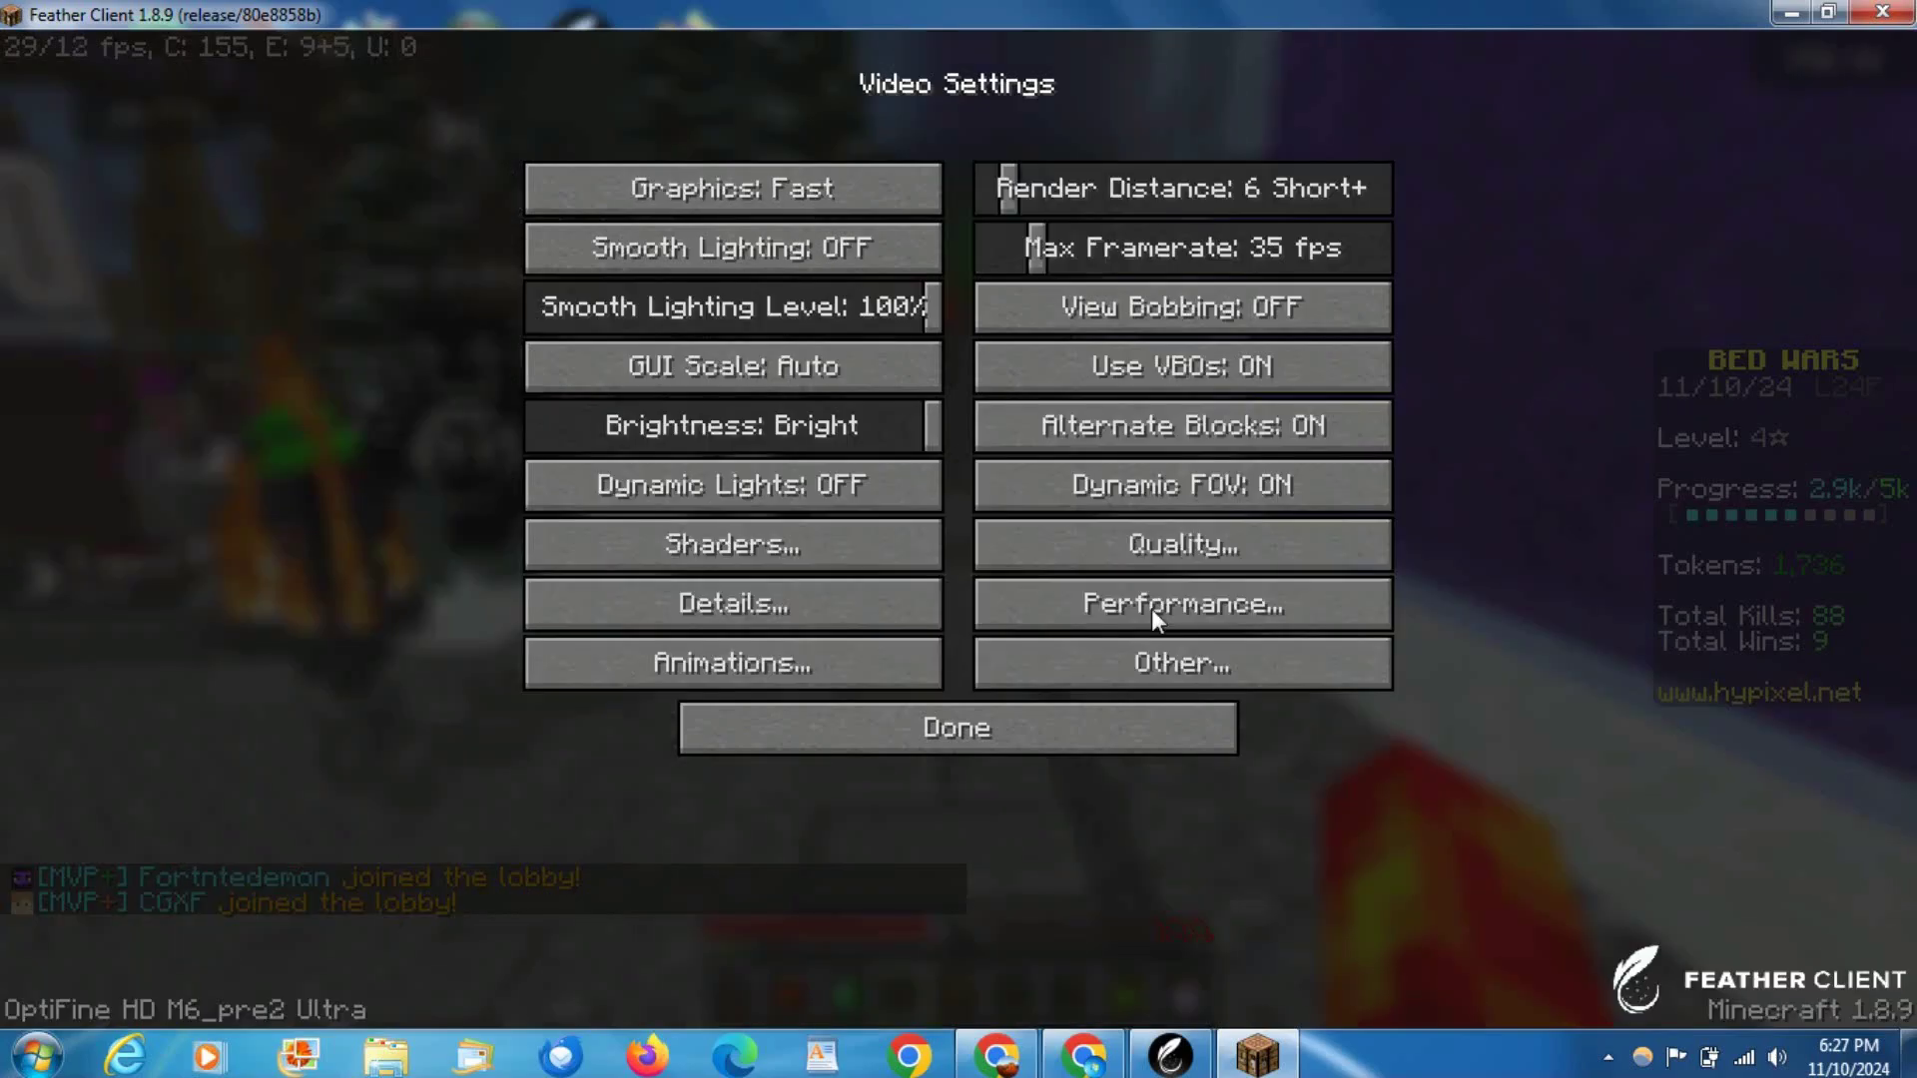
Step: Open Quality Settings and review mipmaps, antialiasing and texture options left OFF
{"action": "left_click", "coordinate": [1202, 565]}
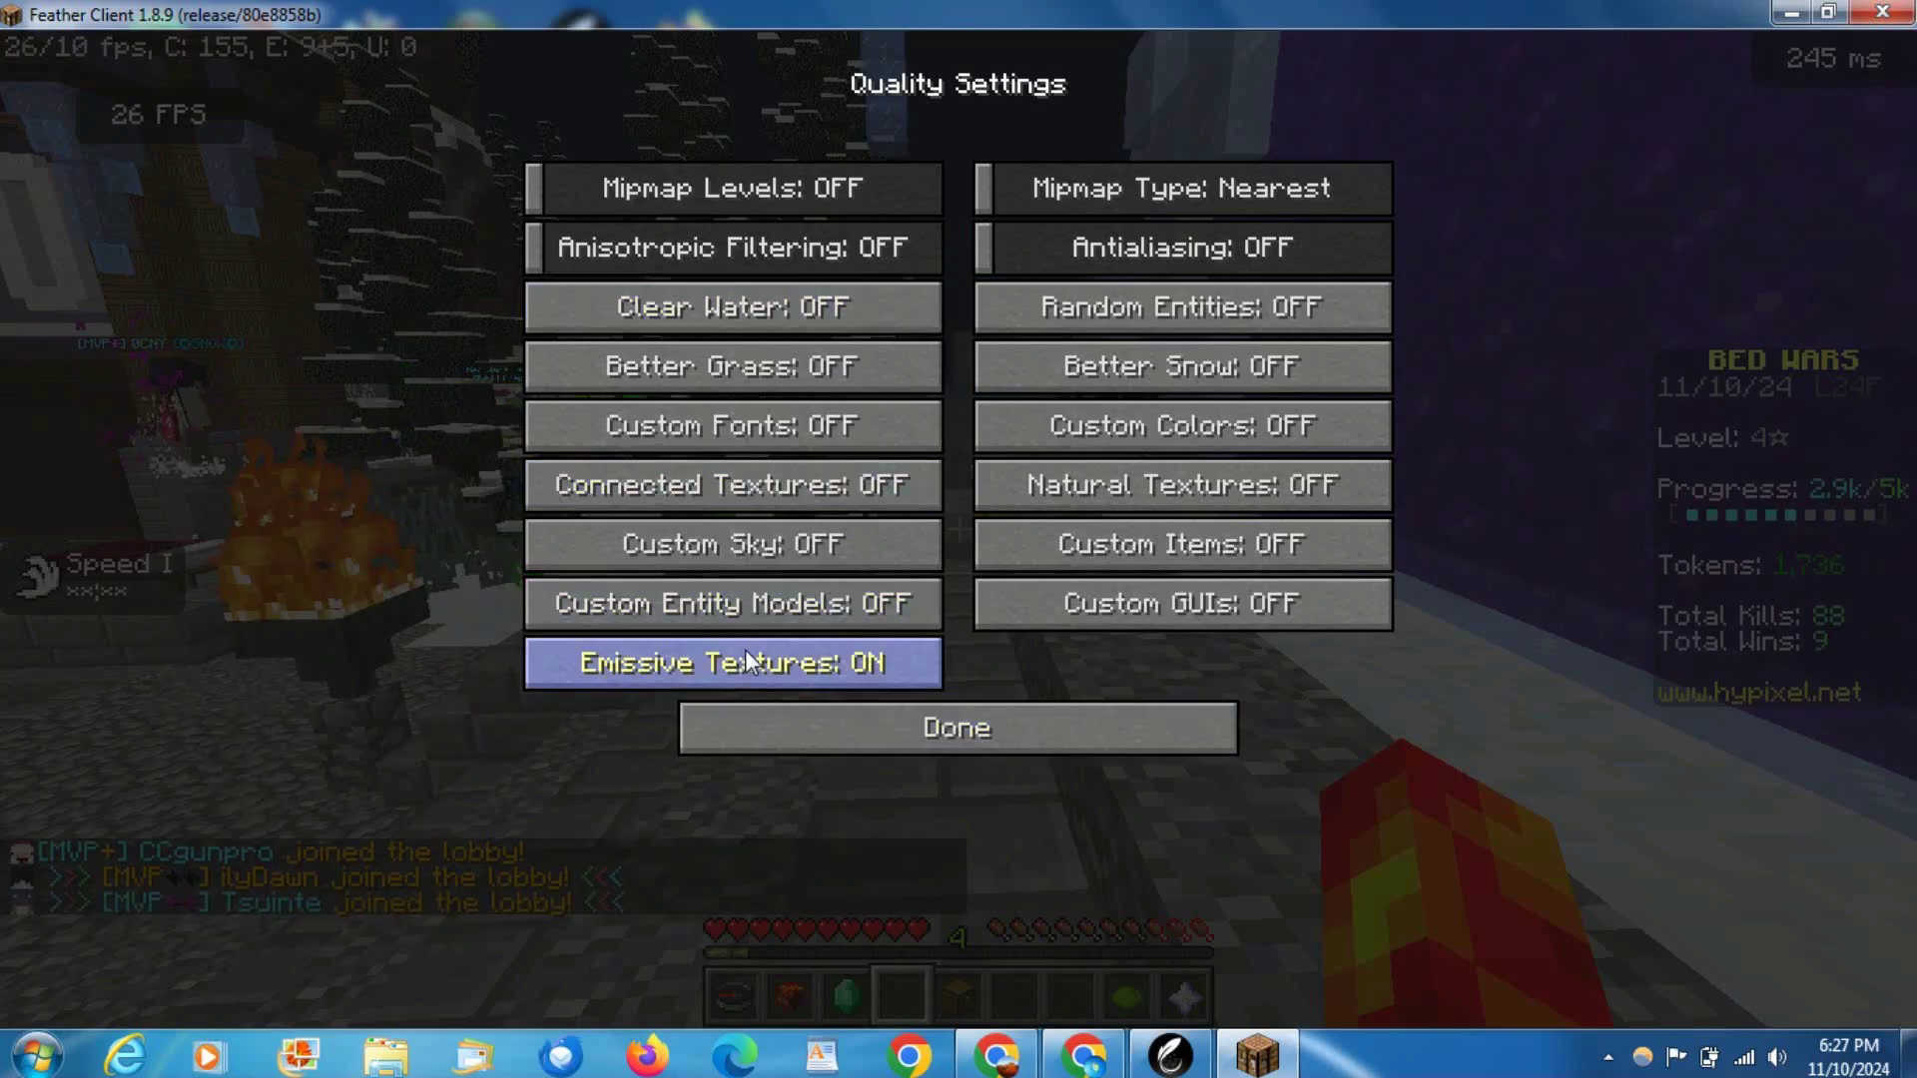
{"action": "mouse_move", "coordinate": [746, 654]}
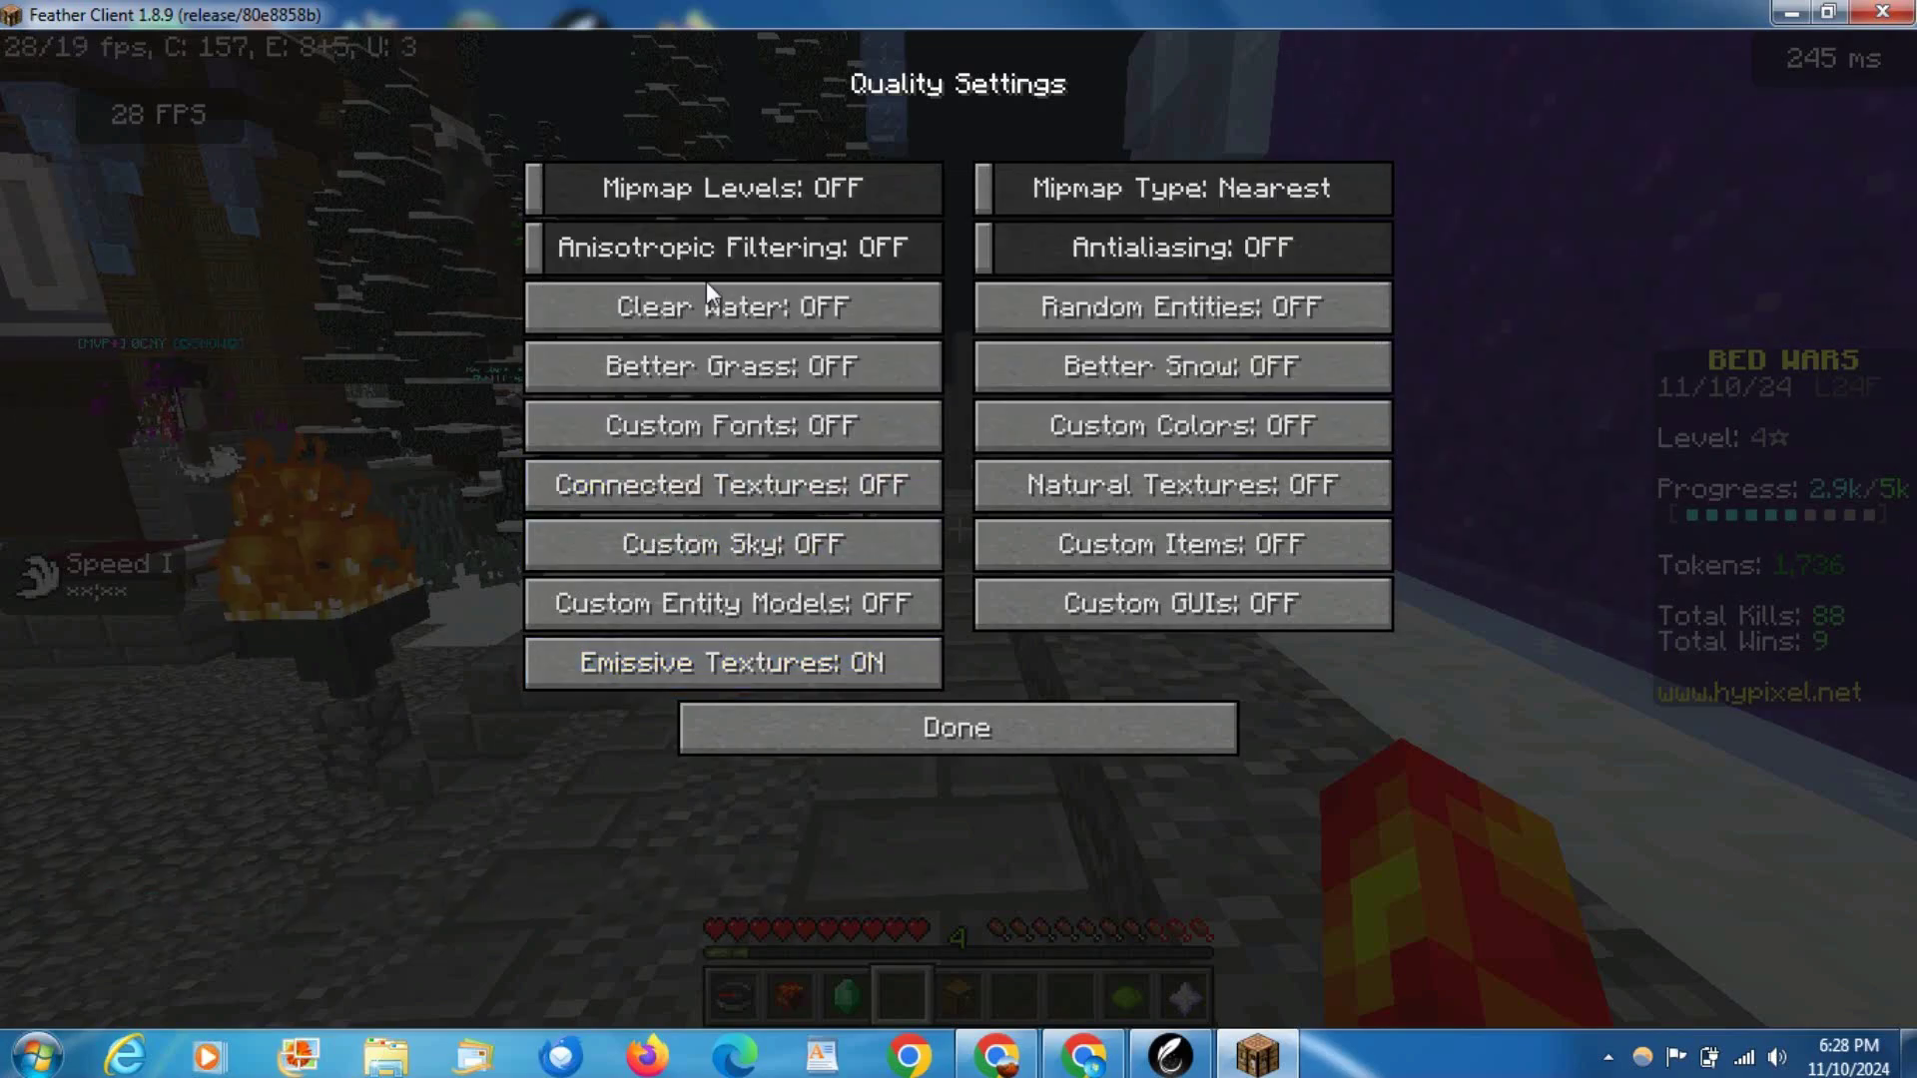
Step: Leave Quality options and turn Weather off in the Other settings
{"action": "left_click", "coordinate": [919, 735]}
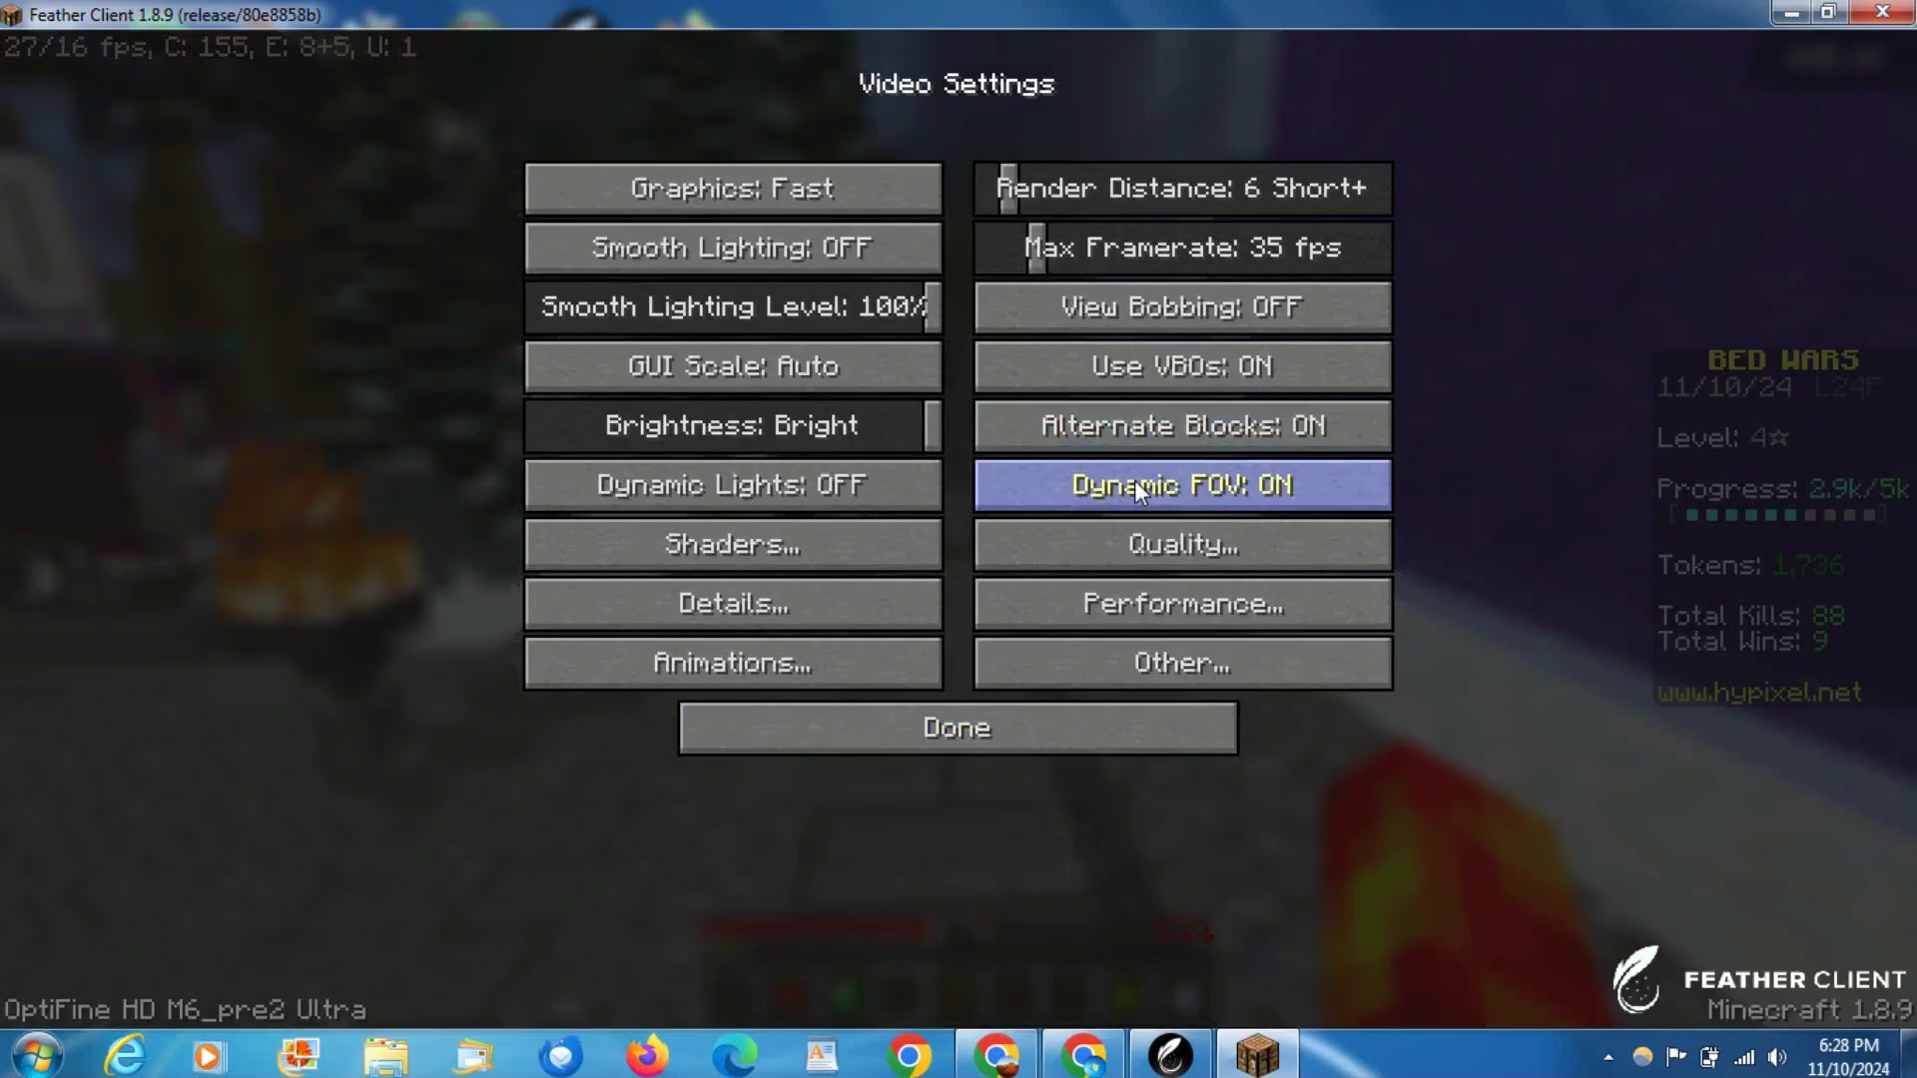
{"action": "left_click", "coordinate": [1171, 676]}
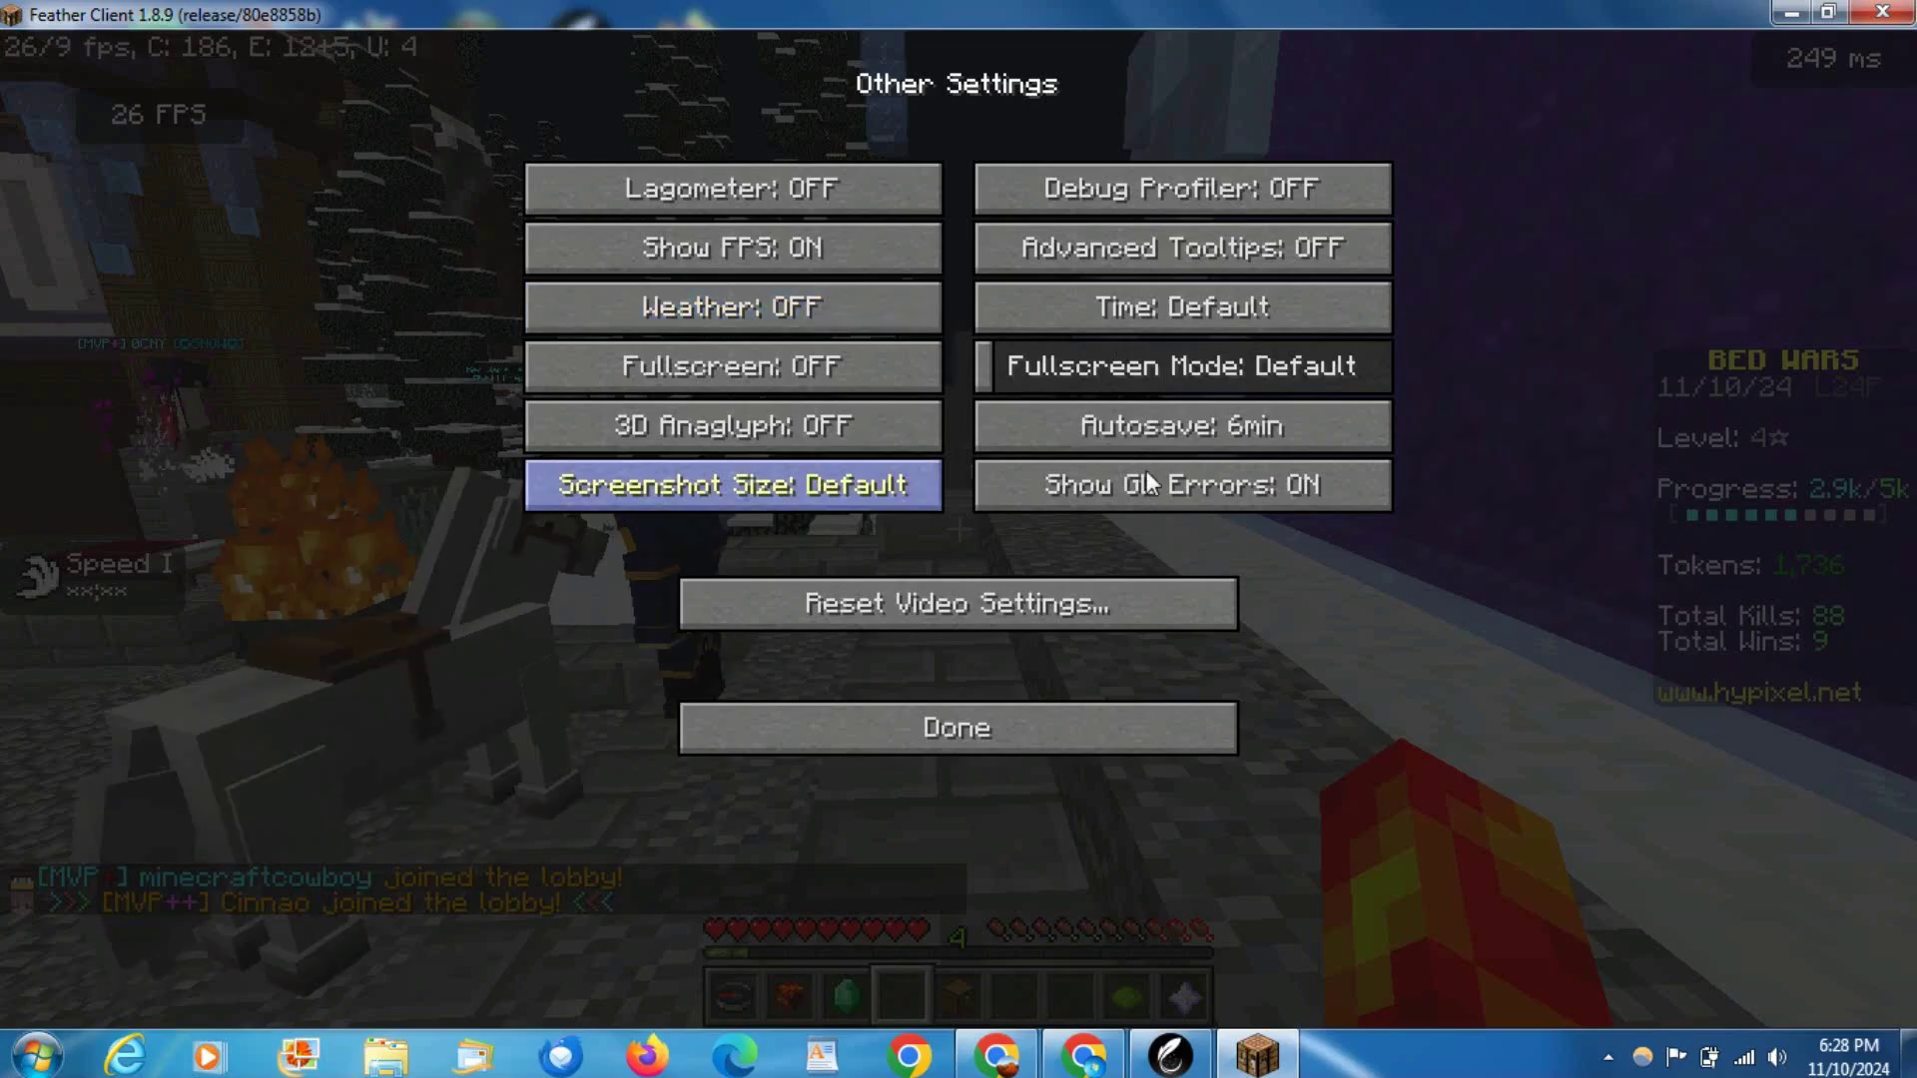
{"action": "left_click", "coordinate": [934, 743]}
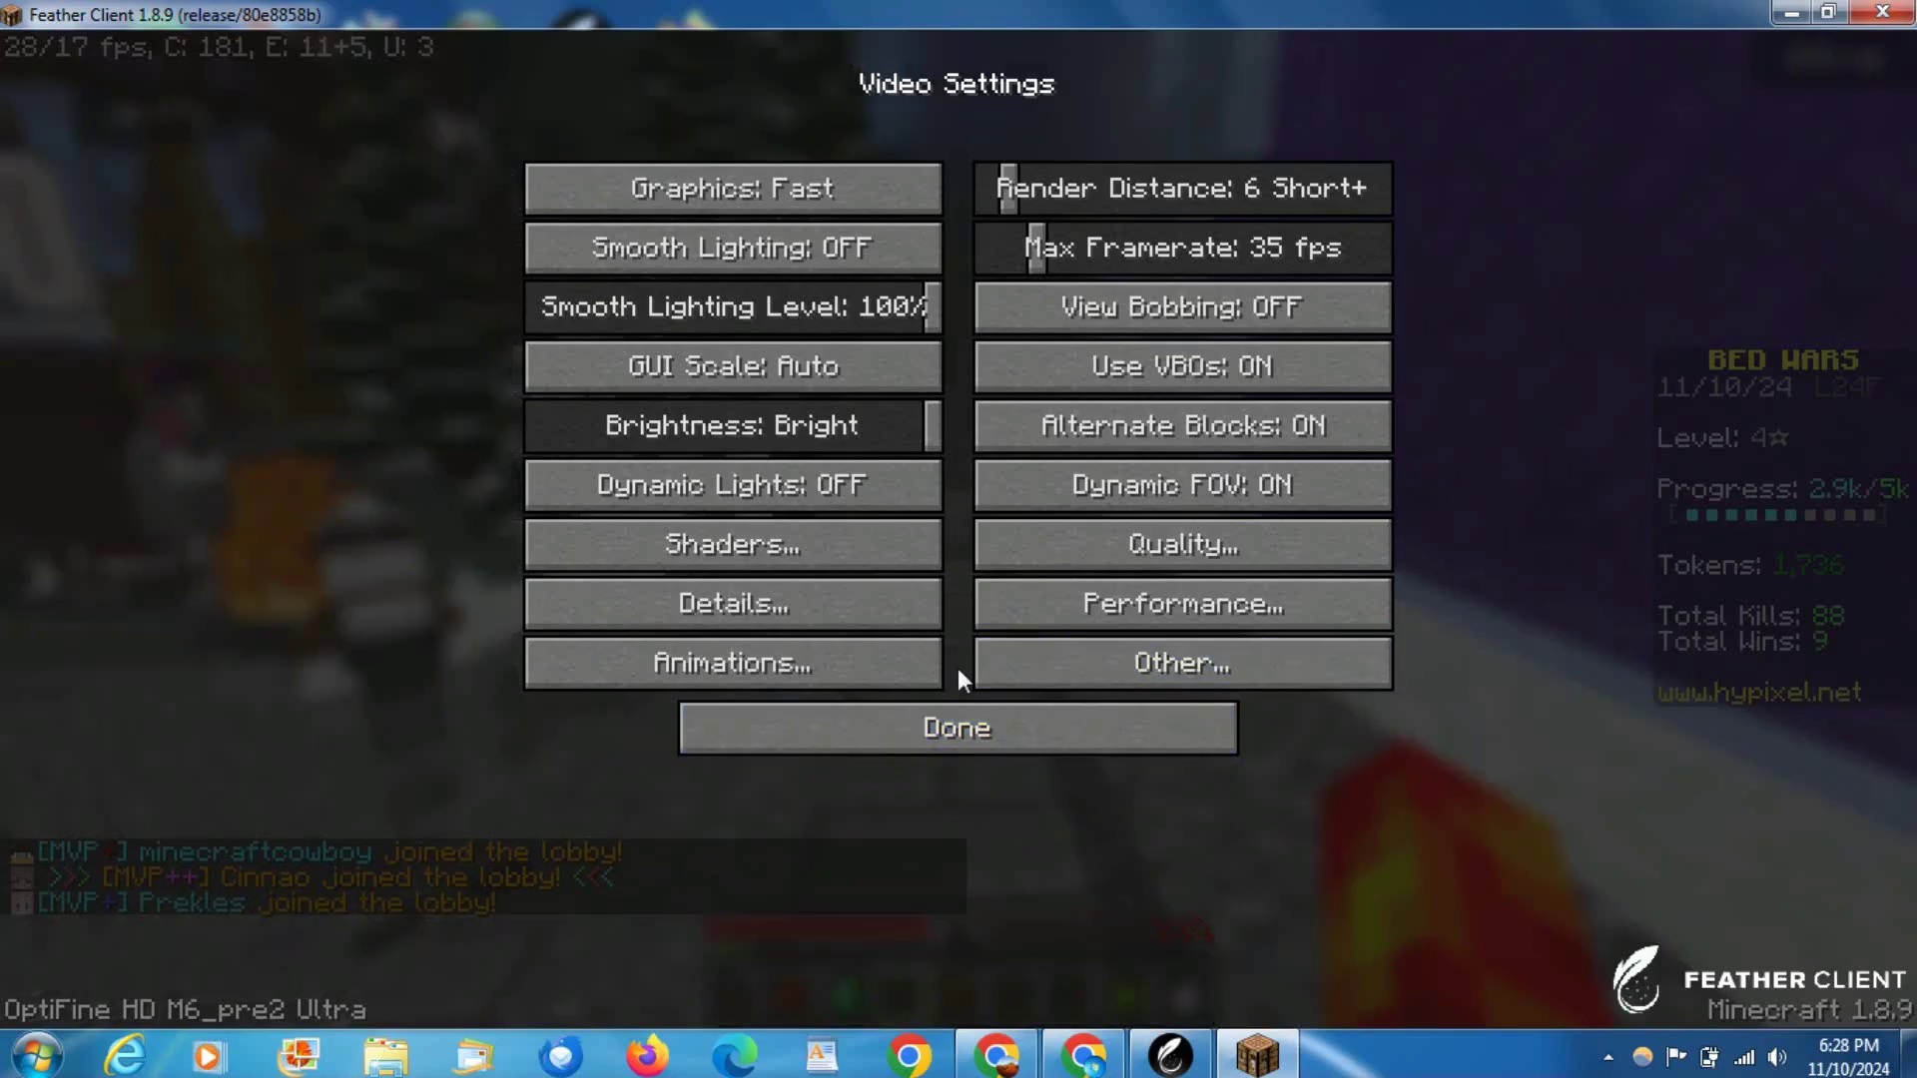
Step: Turn Clouds, Sky and Fog off in Detail Settings and return to Video Settings
{"action": "left_click", "coordinate": [819, 619]}
{"action": "left_click", "coordinate": [874, 723]}
{"action": "left_click", "coordinate": [750, 607]}
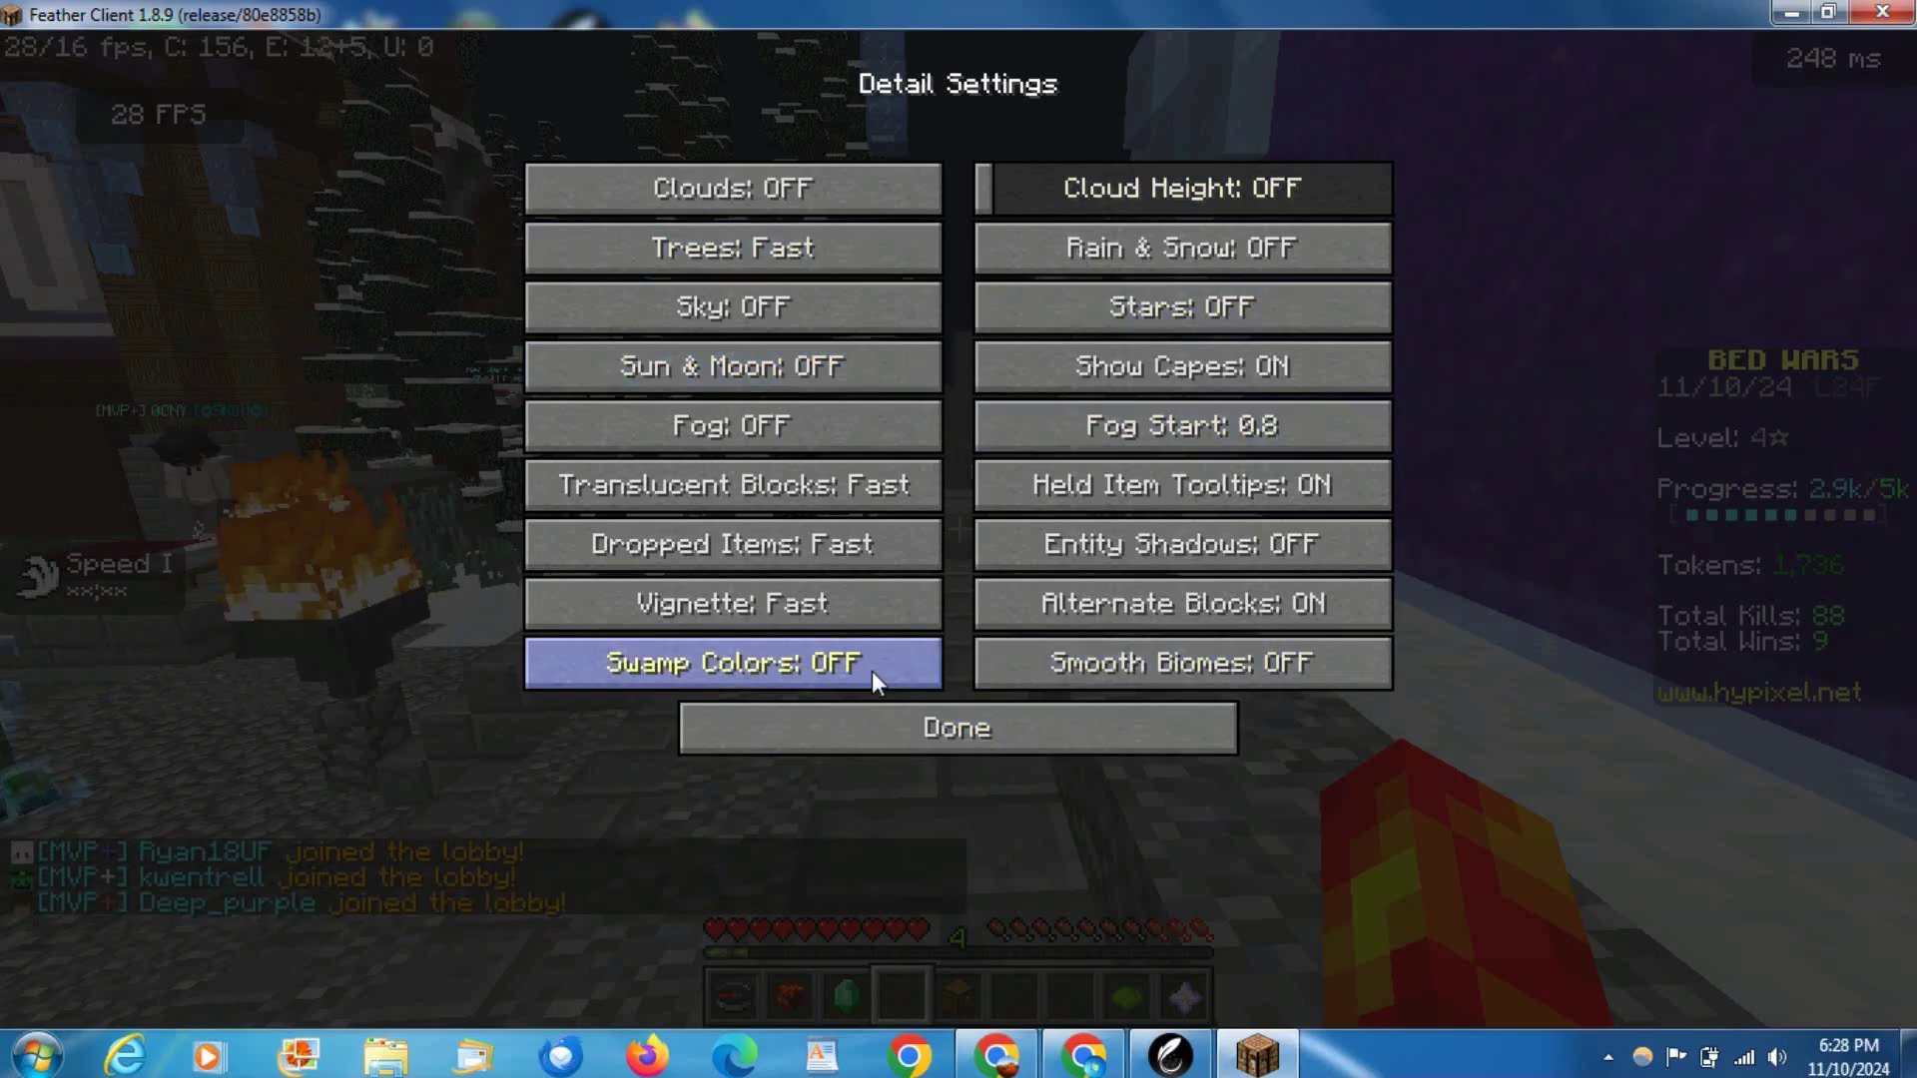
{"action": "left_click", "coordinate": [1041, 734]}
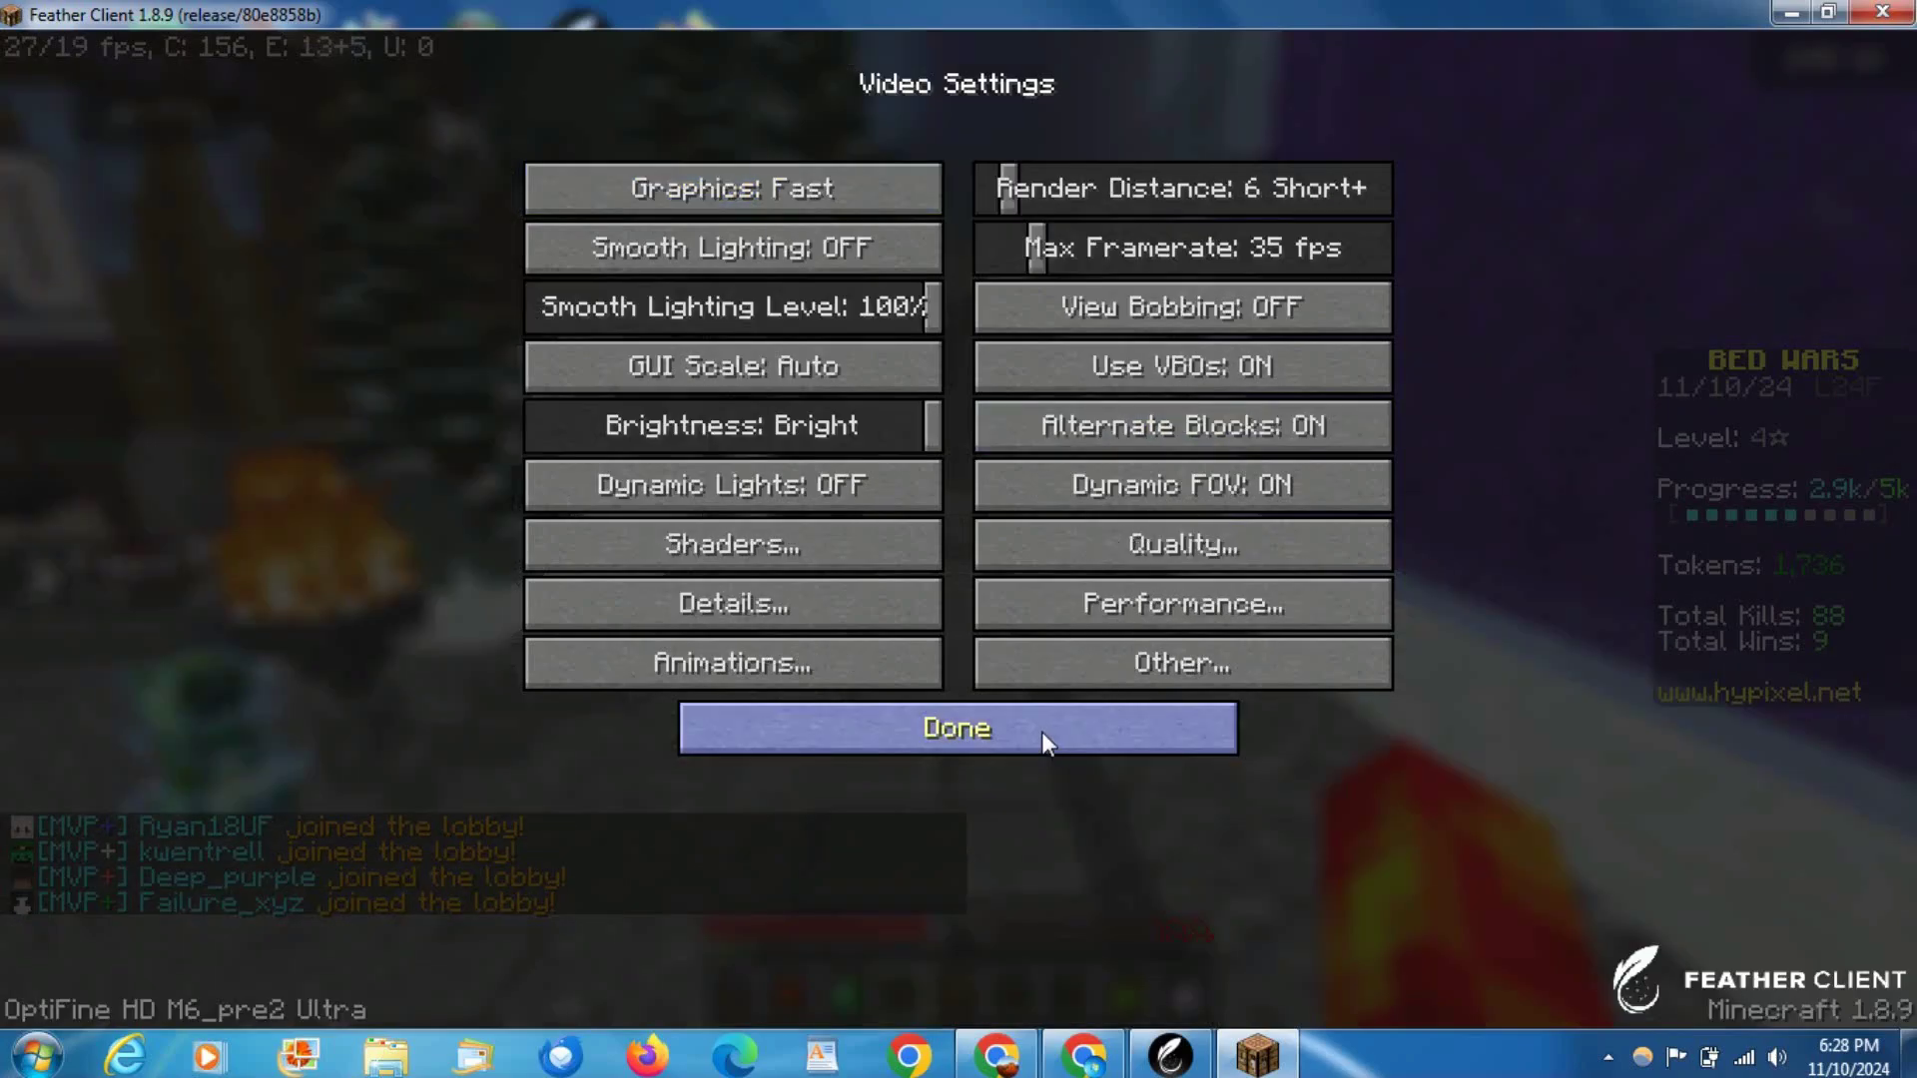
Step: Confirm shaders are off, exit the menus, then walk and sprint to clear AFK and pick hotbar slot 4
{"action": "left_click", "coordinate": [820, 558]}
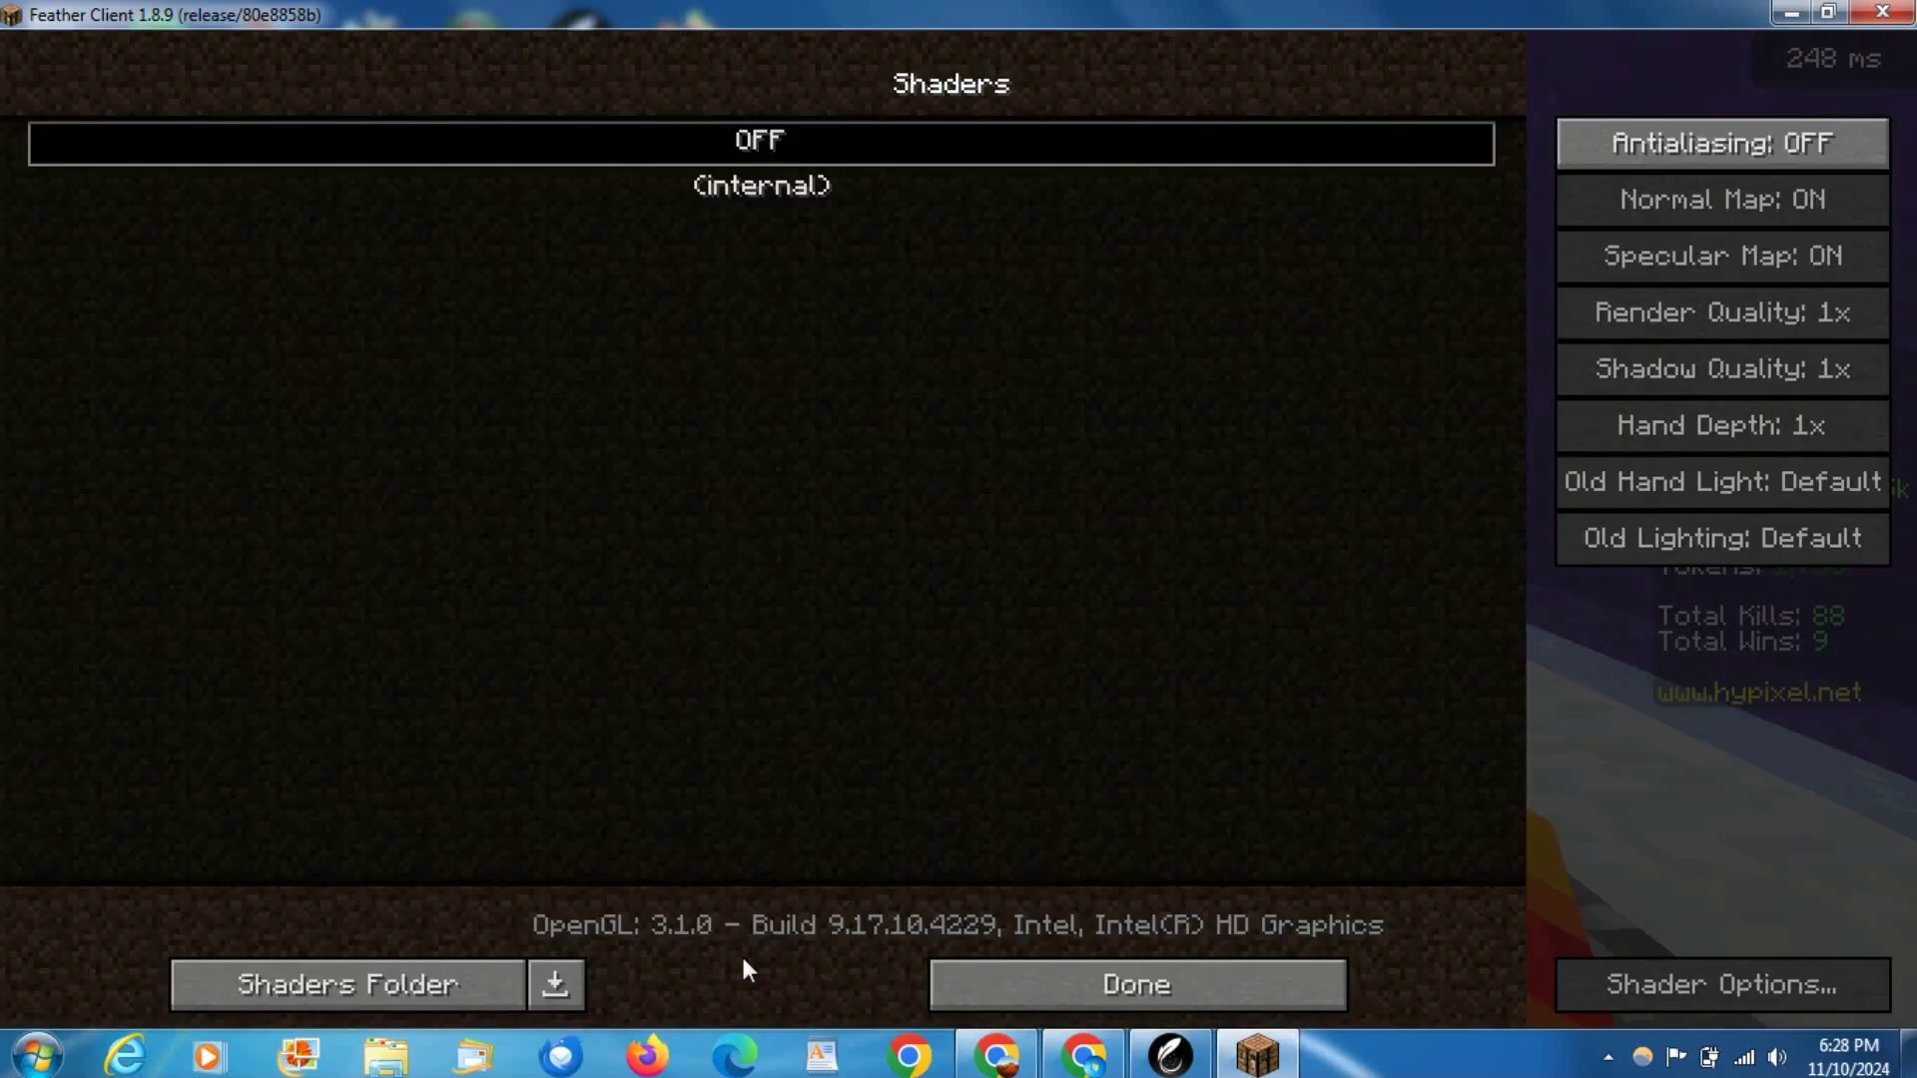
{"action": "key", "text": "Escape"}
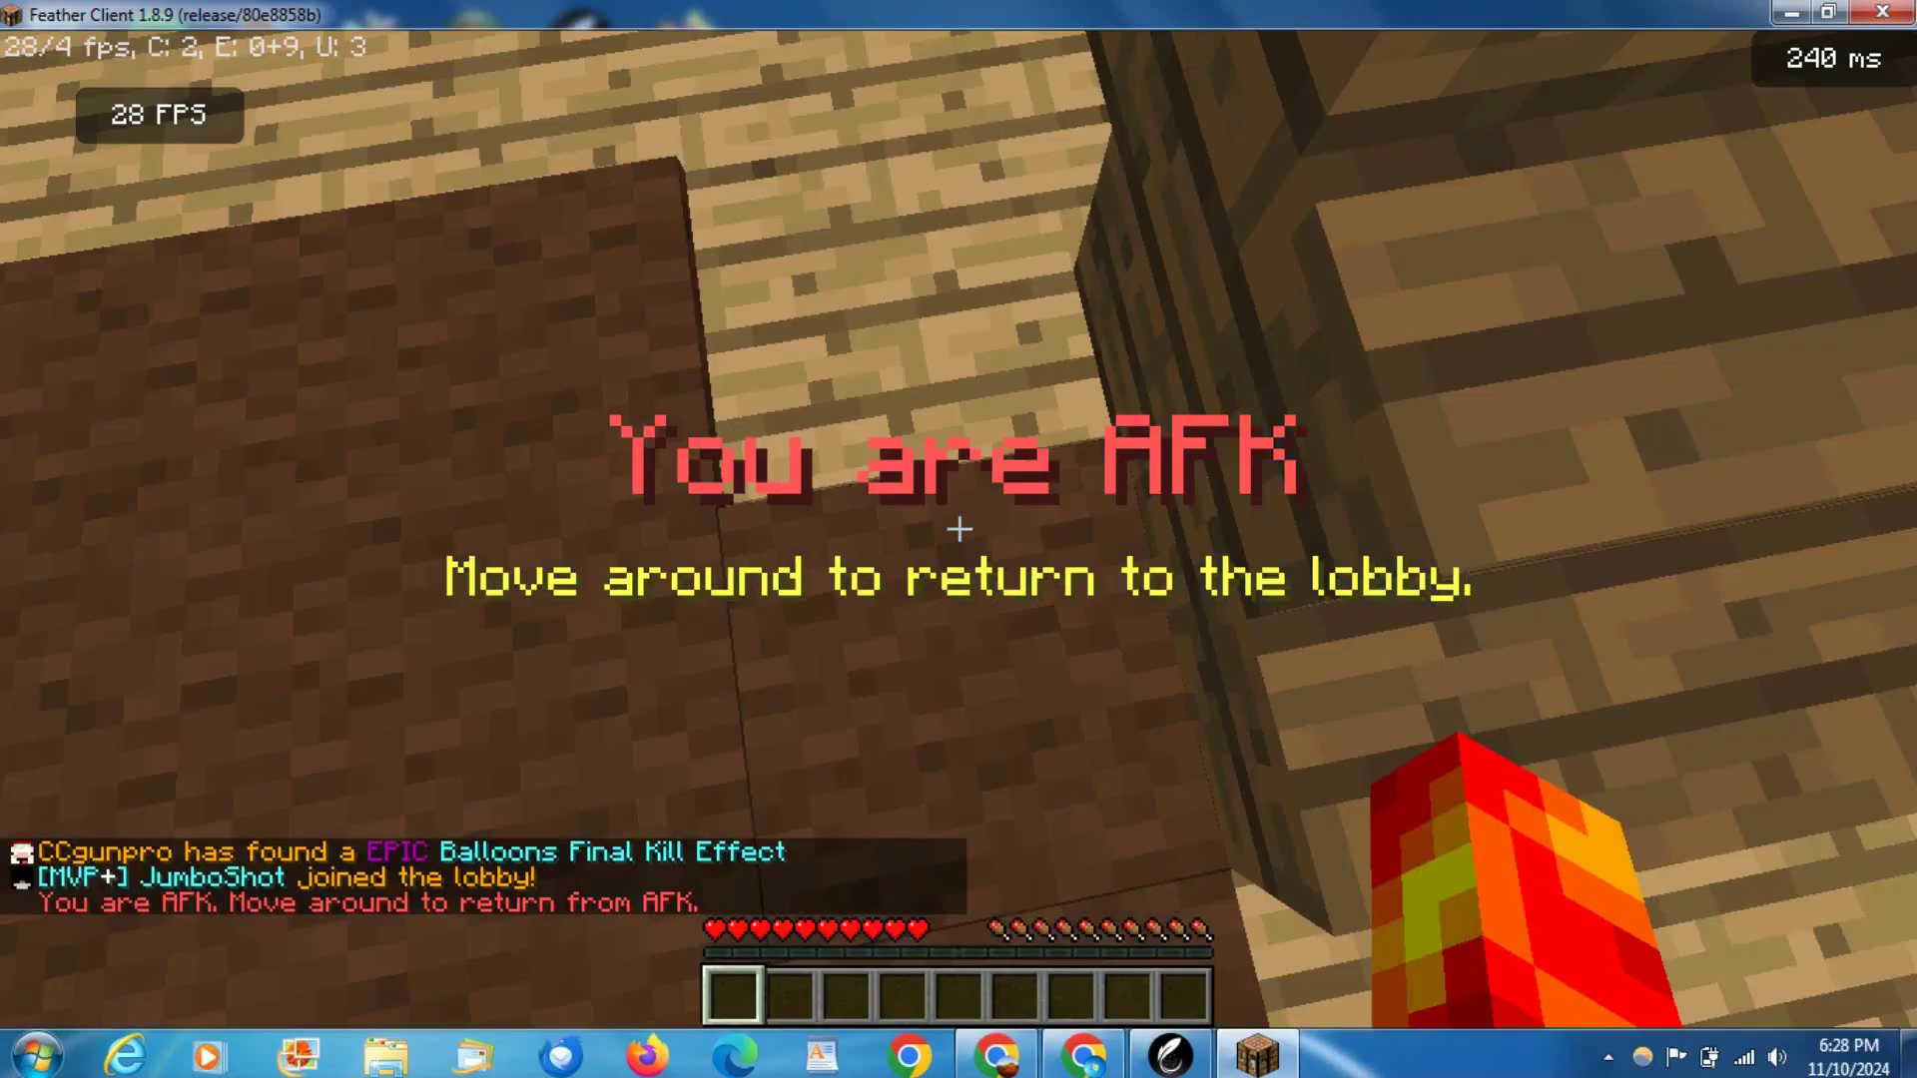
{"action": "key", "text": "w"}
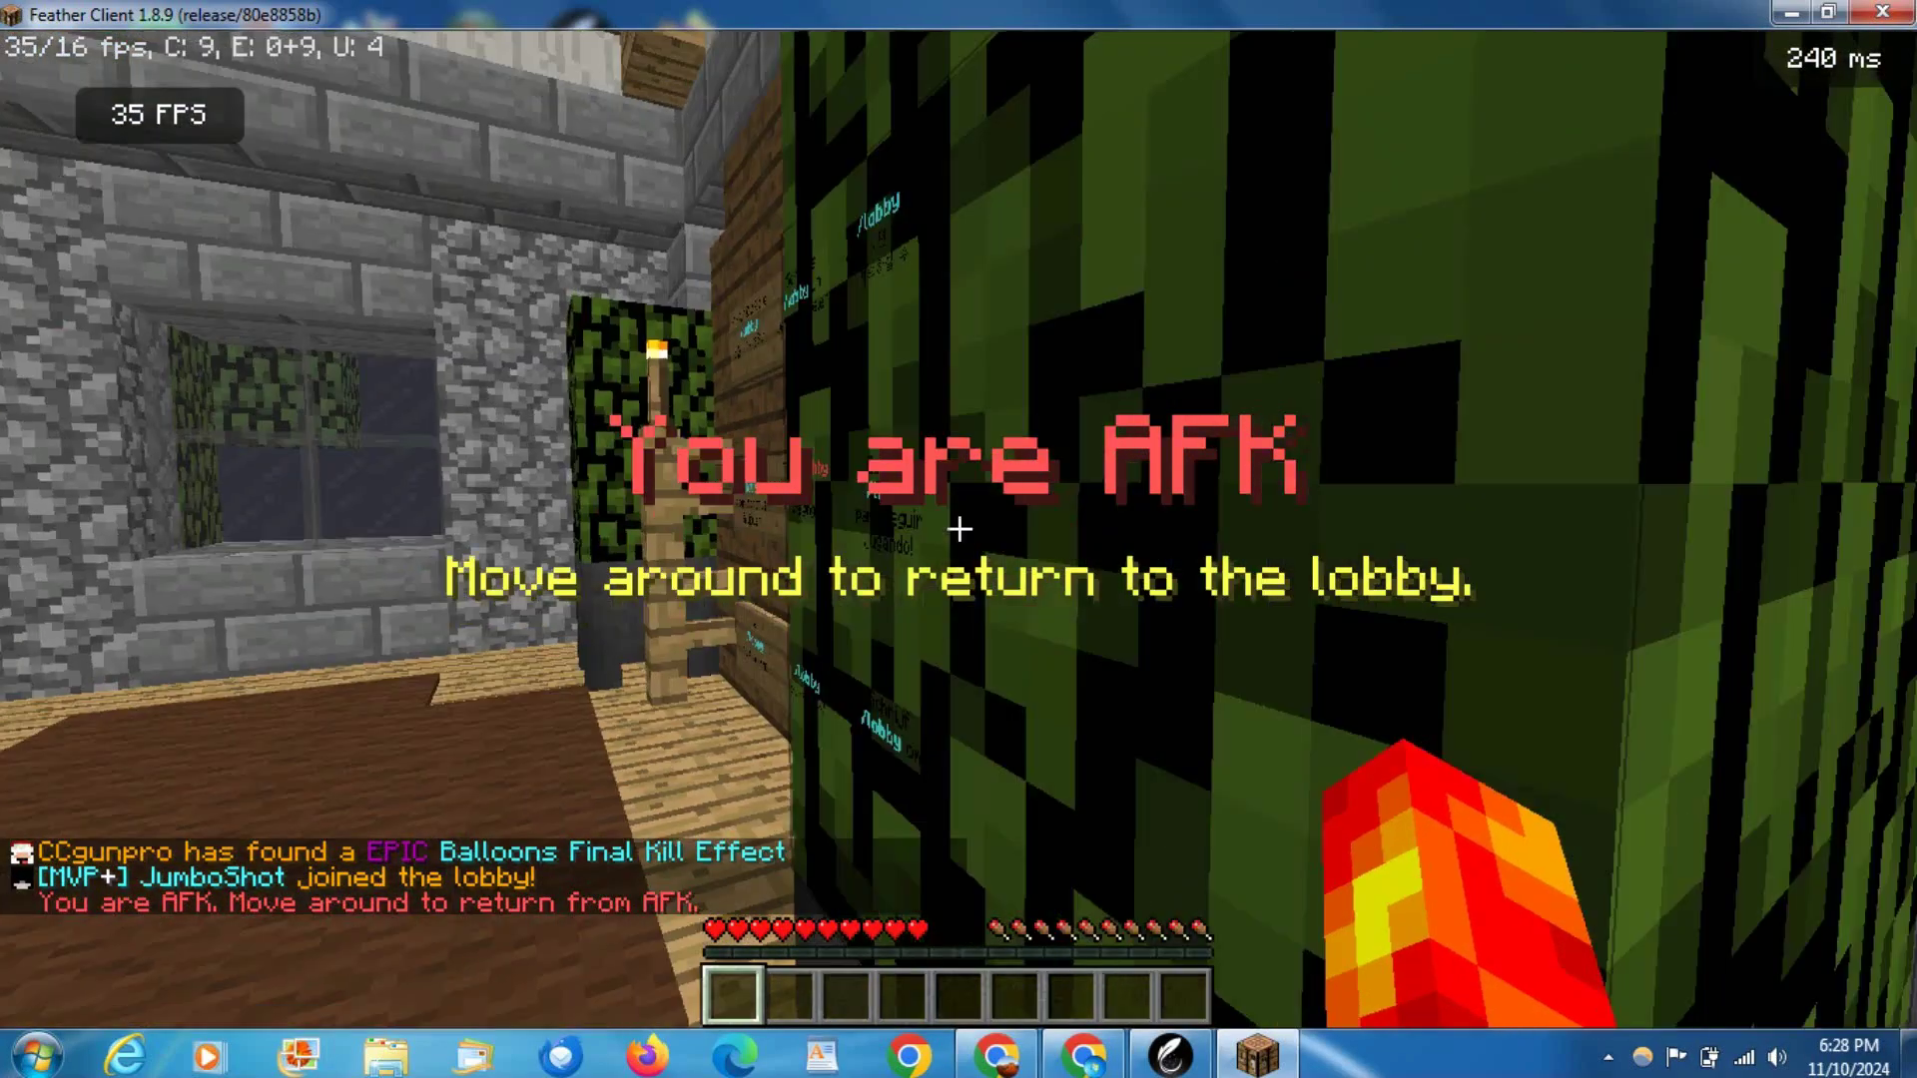
{"action": "key", "text": "ctrl"}
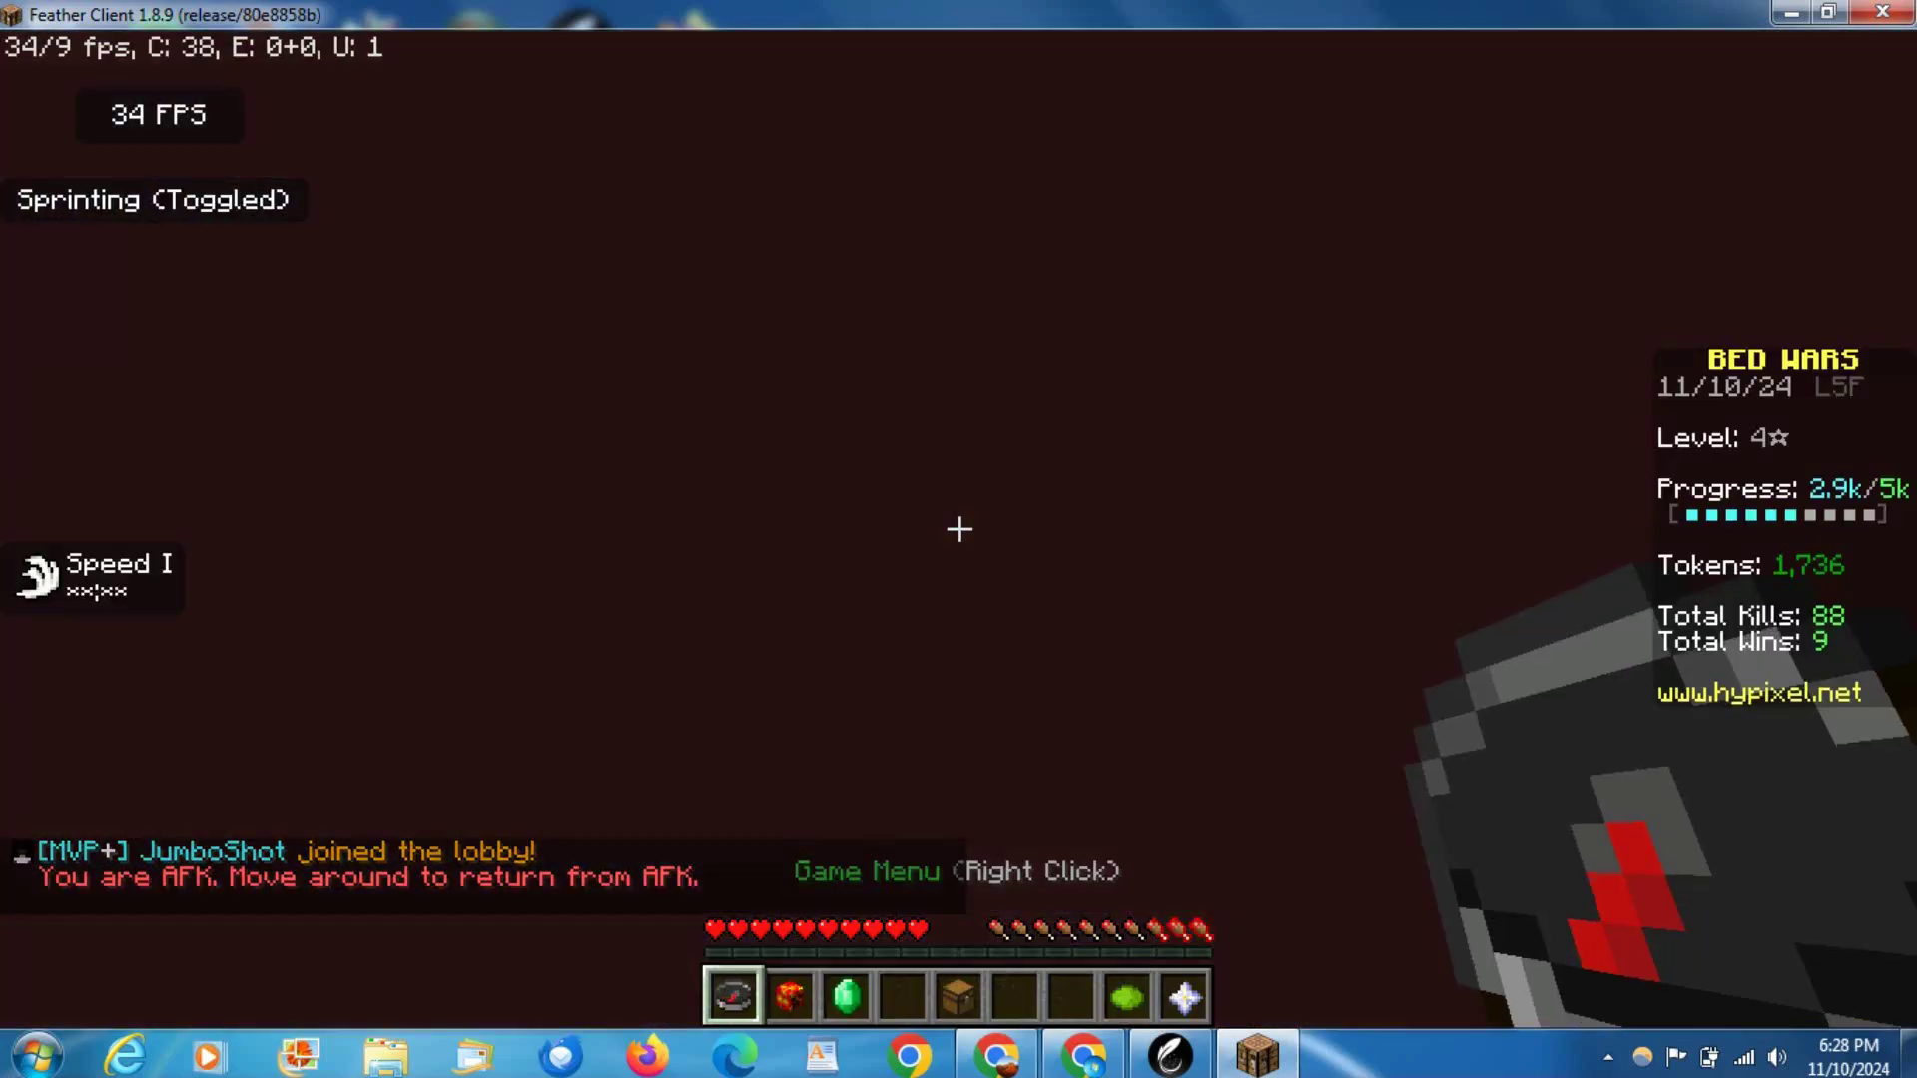
{"action": "key", "text": "4"}
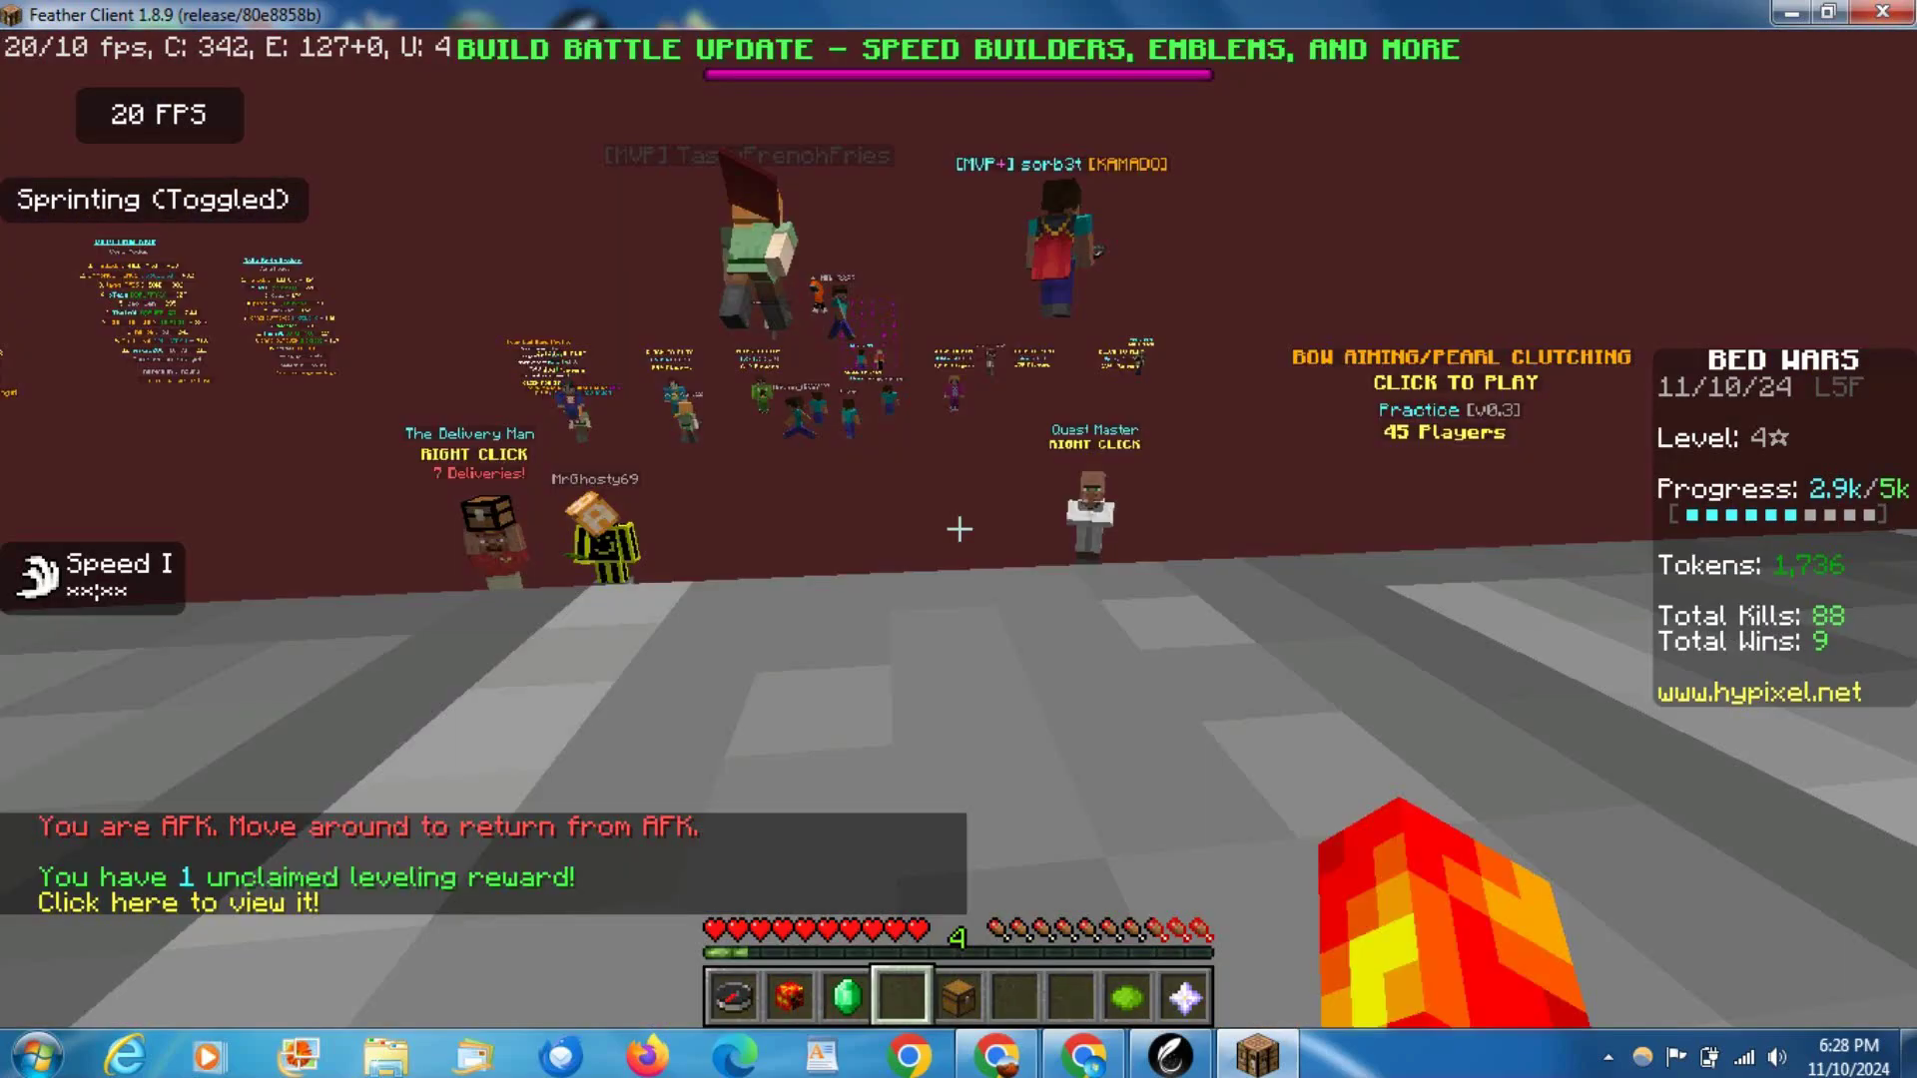
{"action": "left_click", "coordinate": [675, 495]}
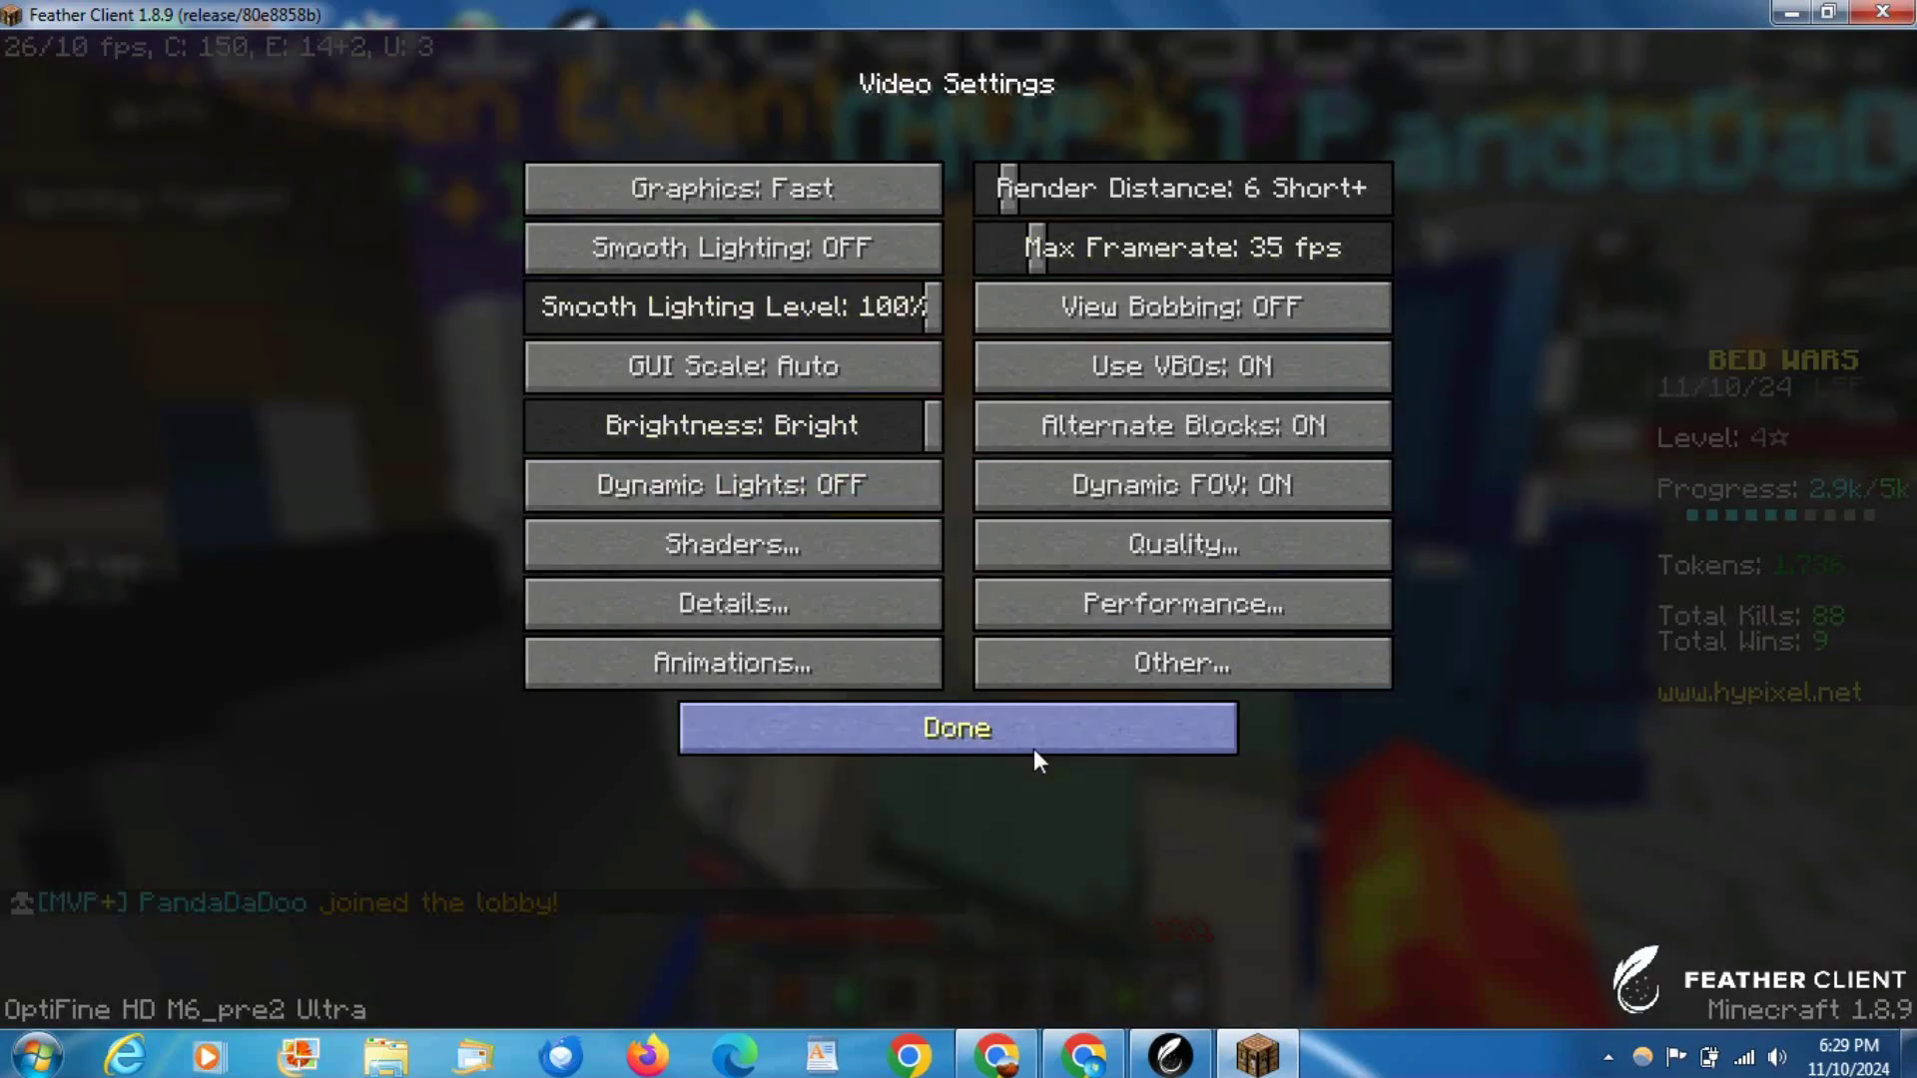
{"action": "left_click", "coordinate": [1034, 749]}
{"action": "left_click", "coordinate": [1029, 697]}
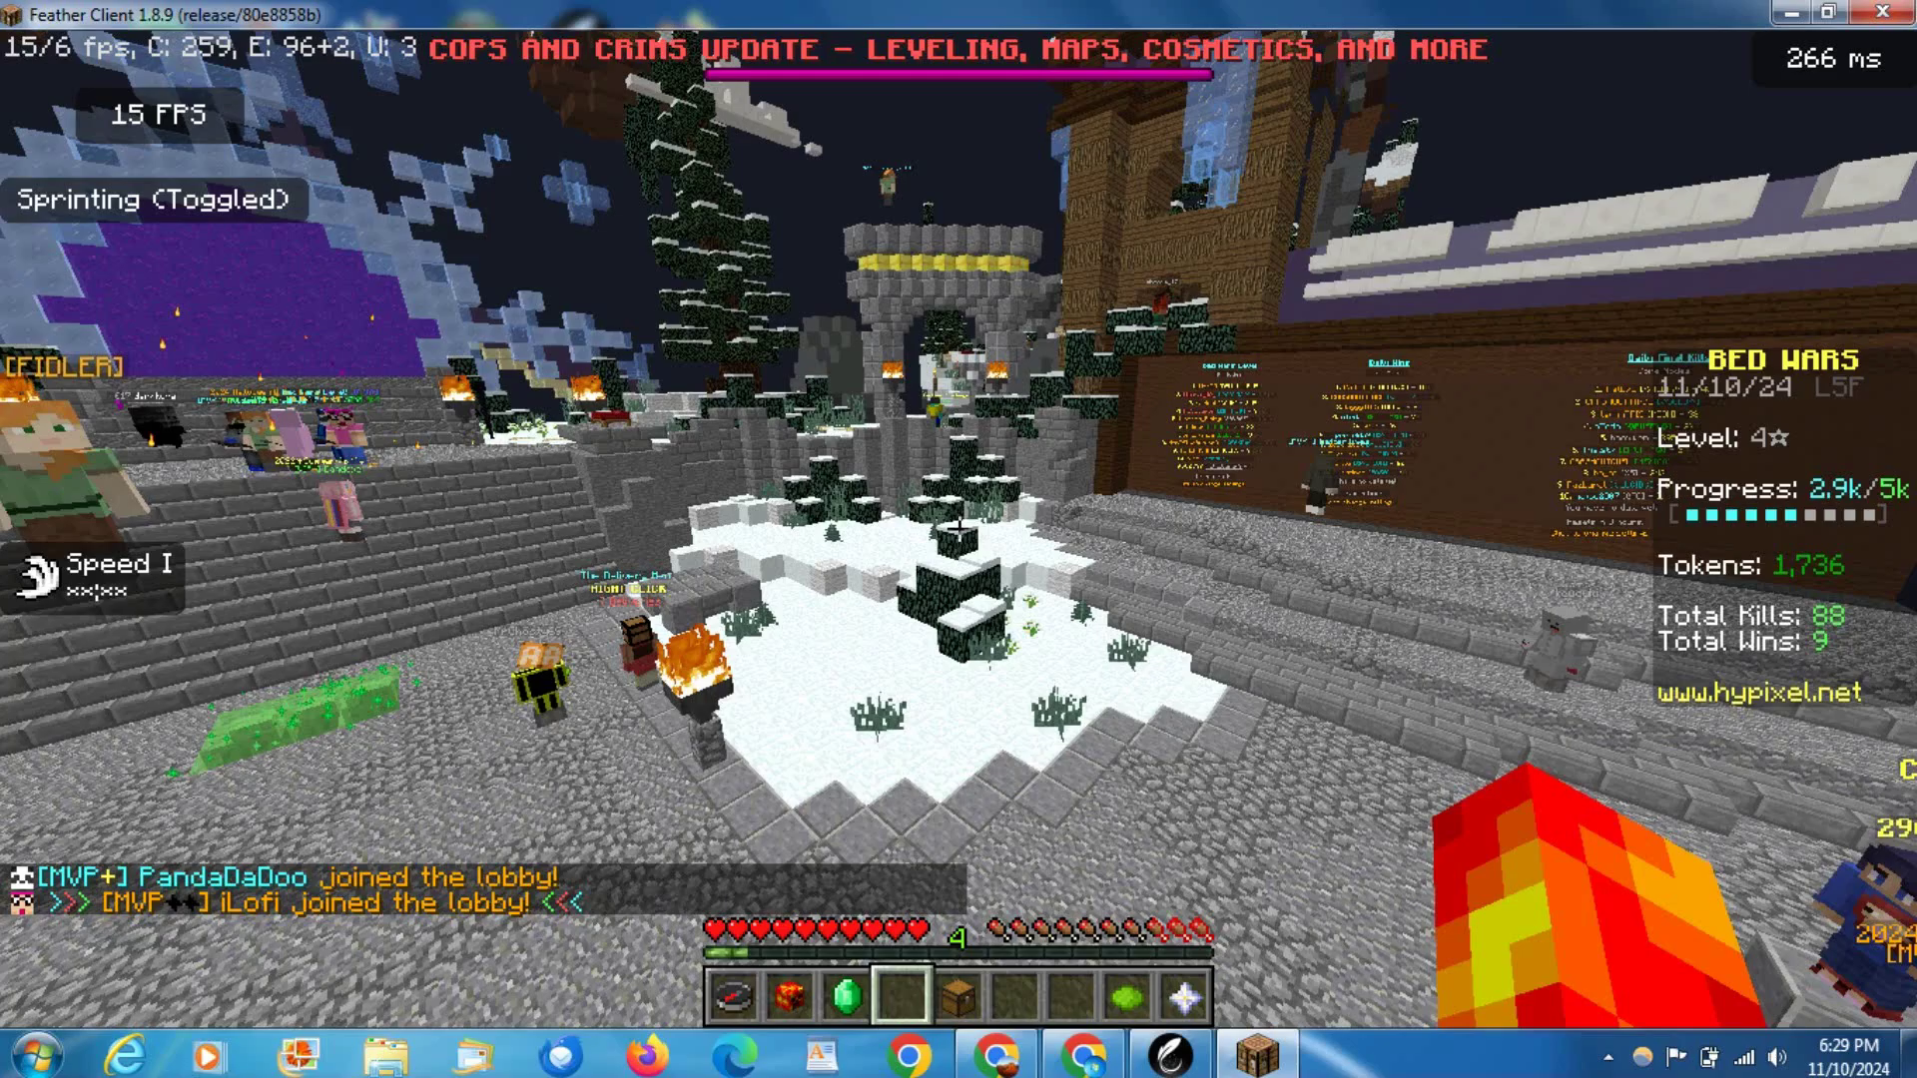
Step: Sprint across the snowy lobby, briefly showing the F3 debug overlay
{"action": "key", "text": "w"}
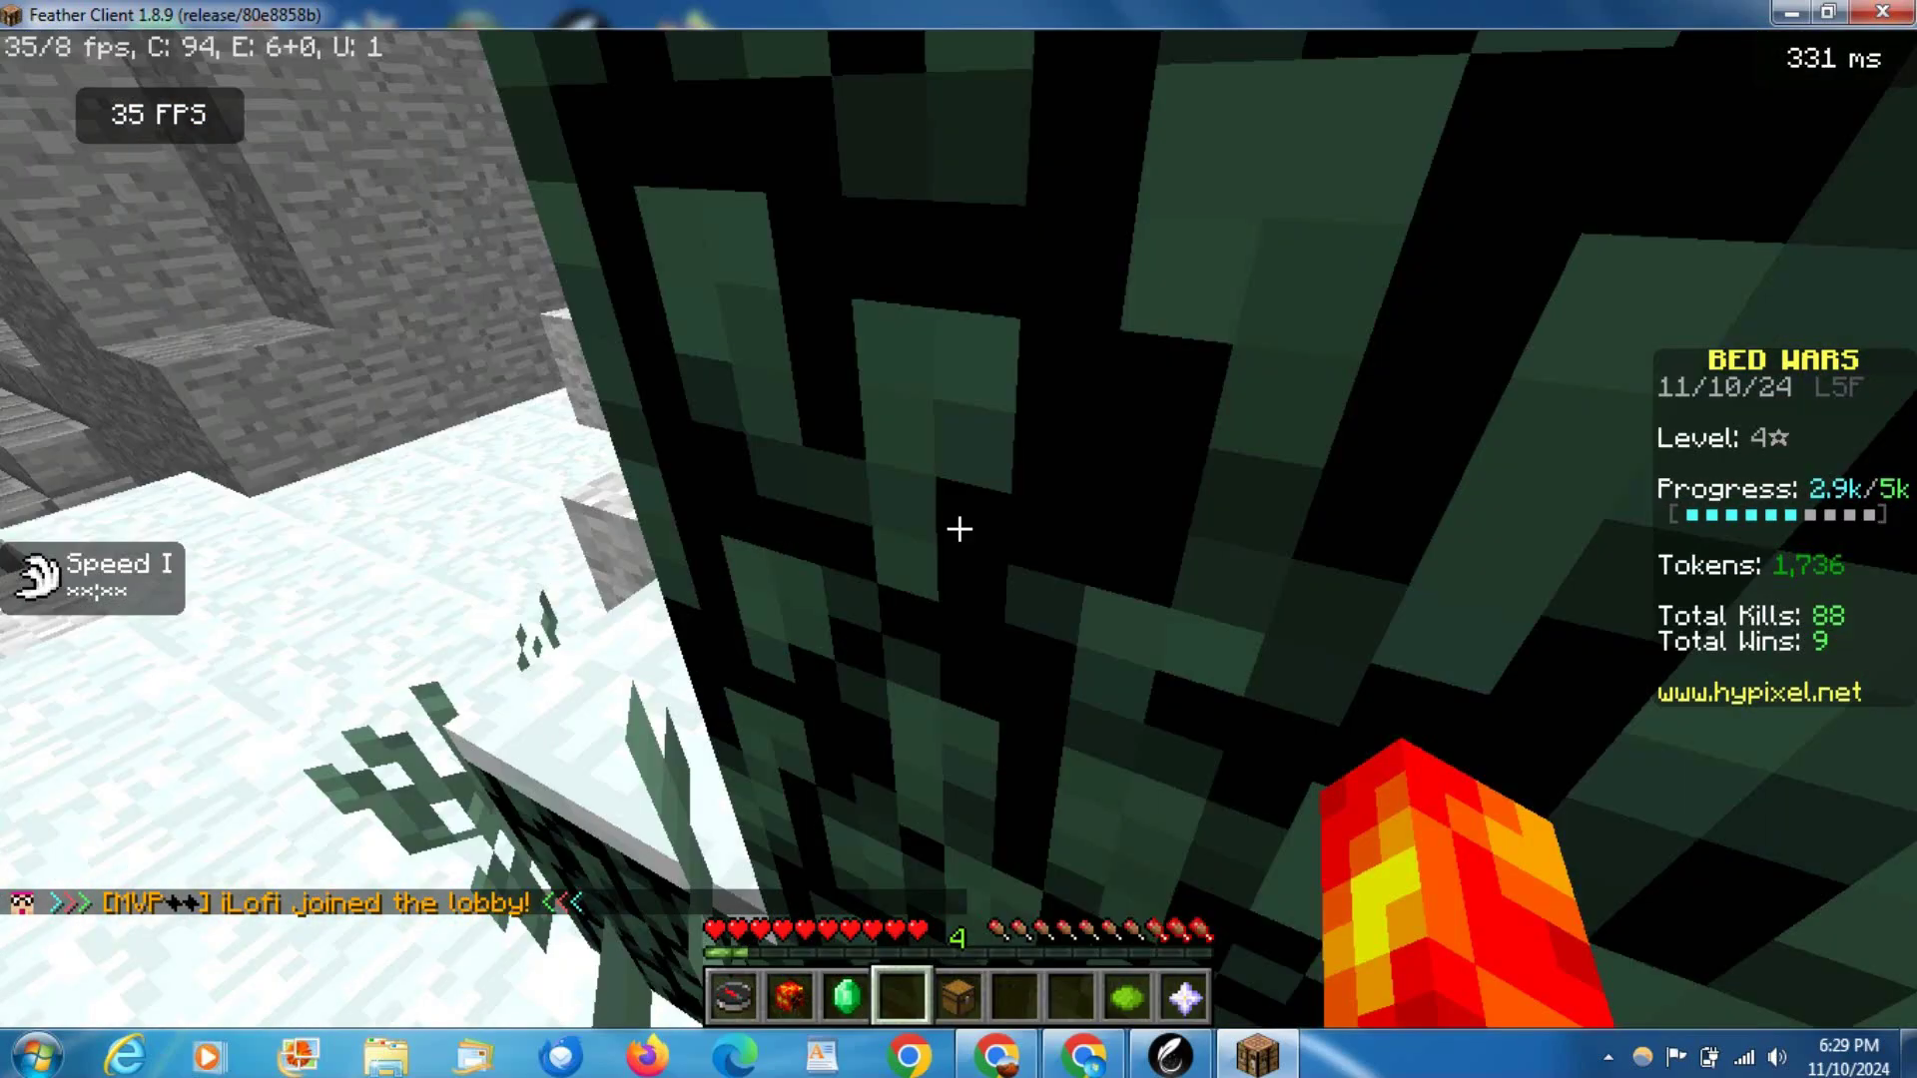
{"action": "key", "text": "ctrl"}
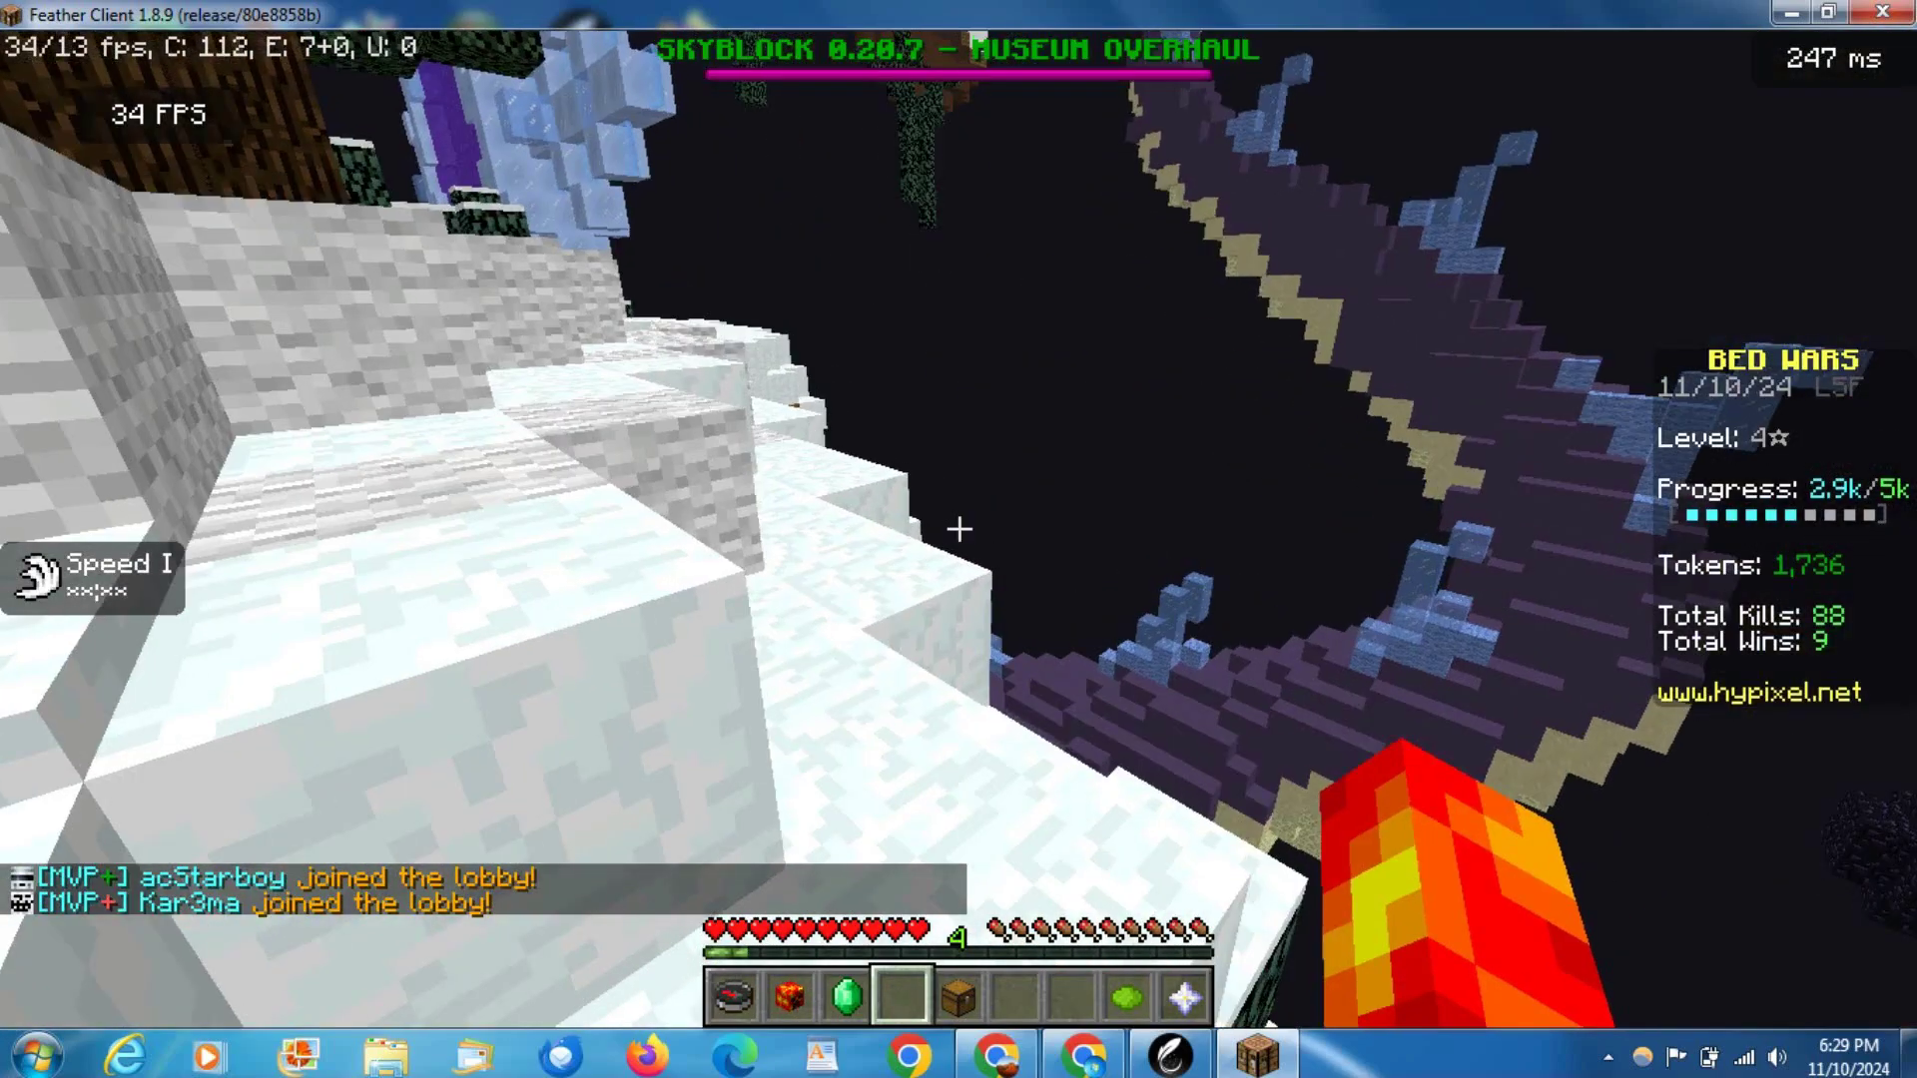
{"action": "key", "text": "F3"}
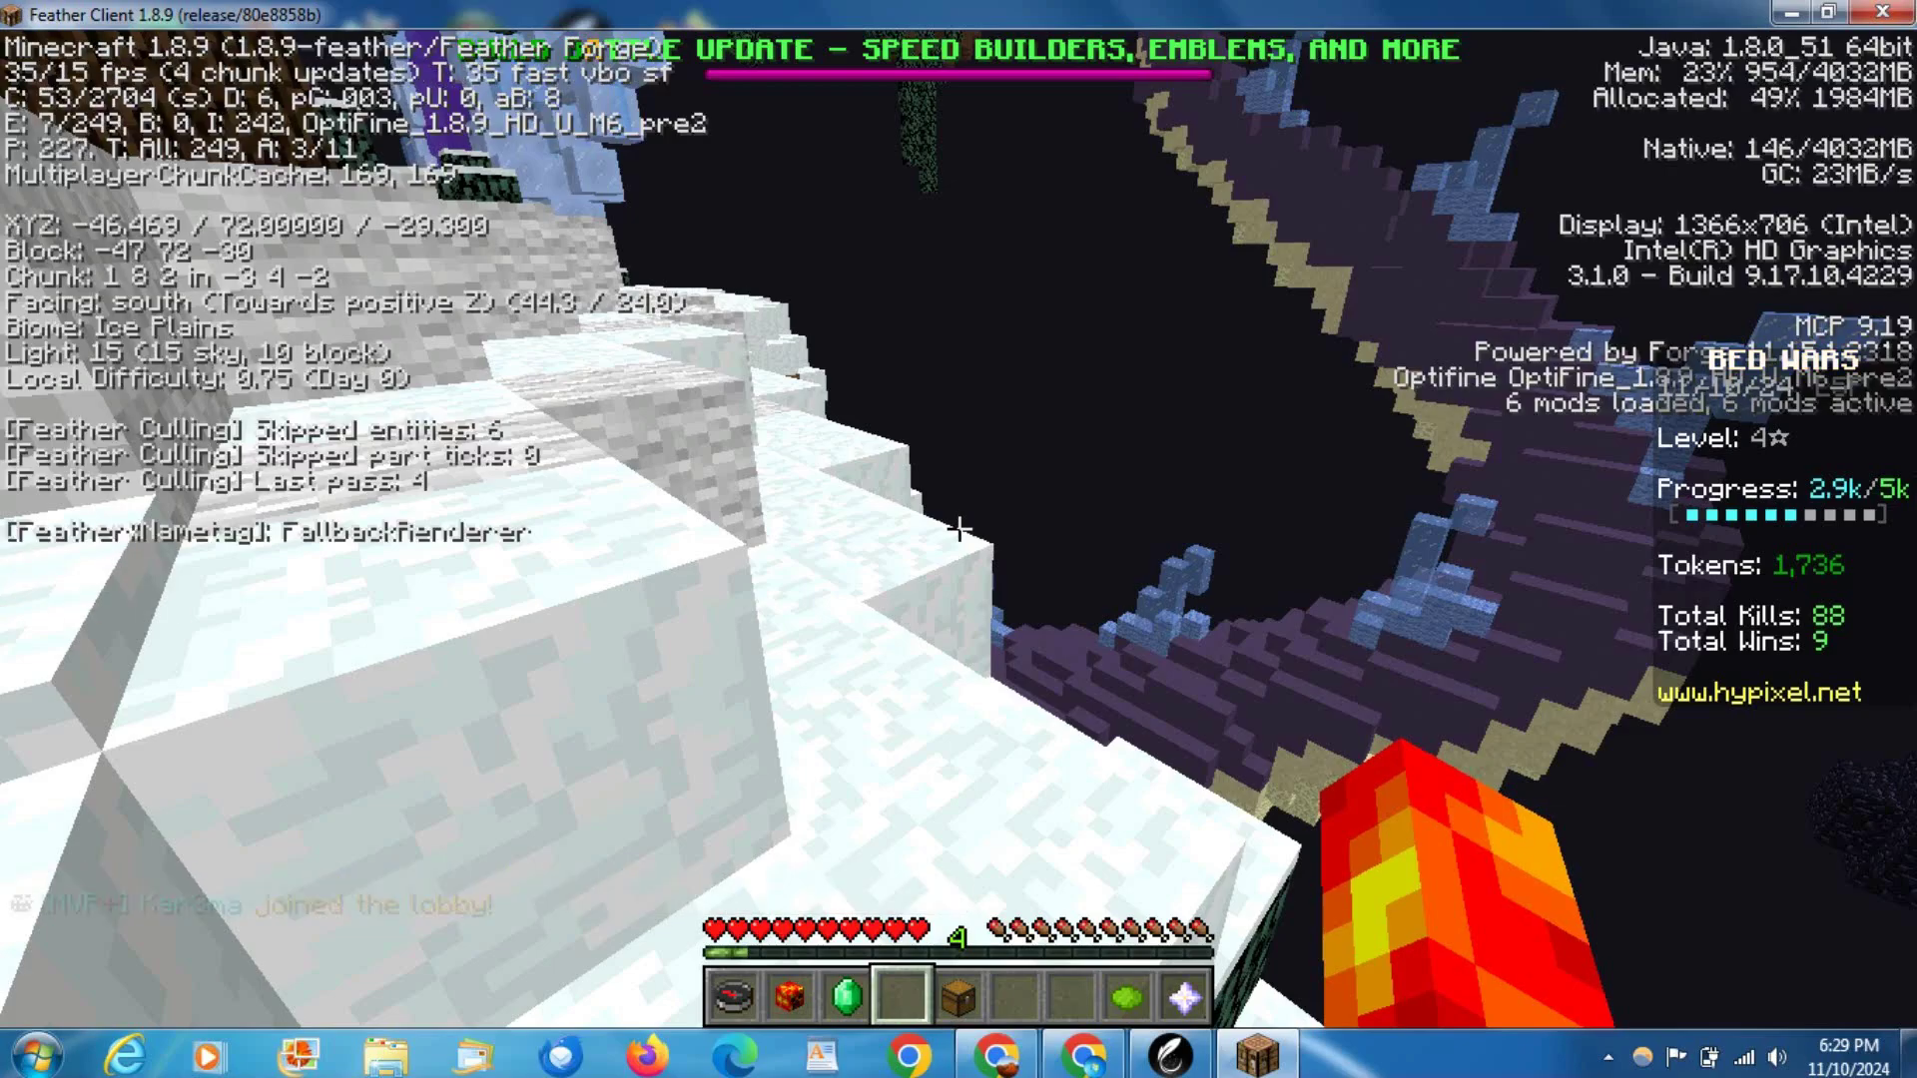
{"action": "key", "text": "F3"}
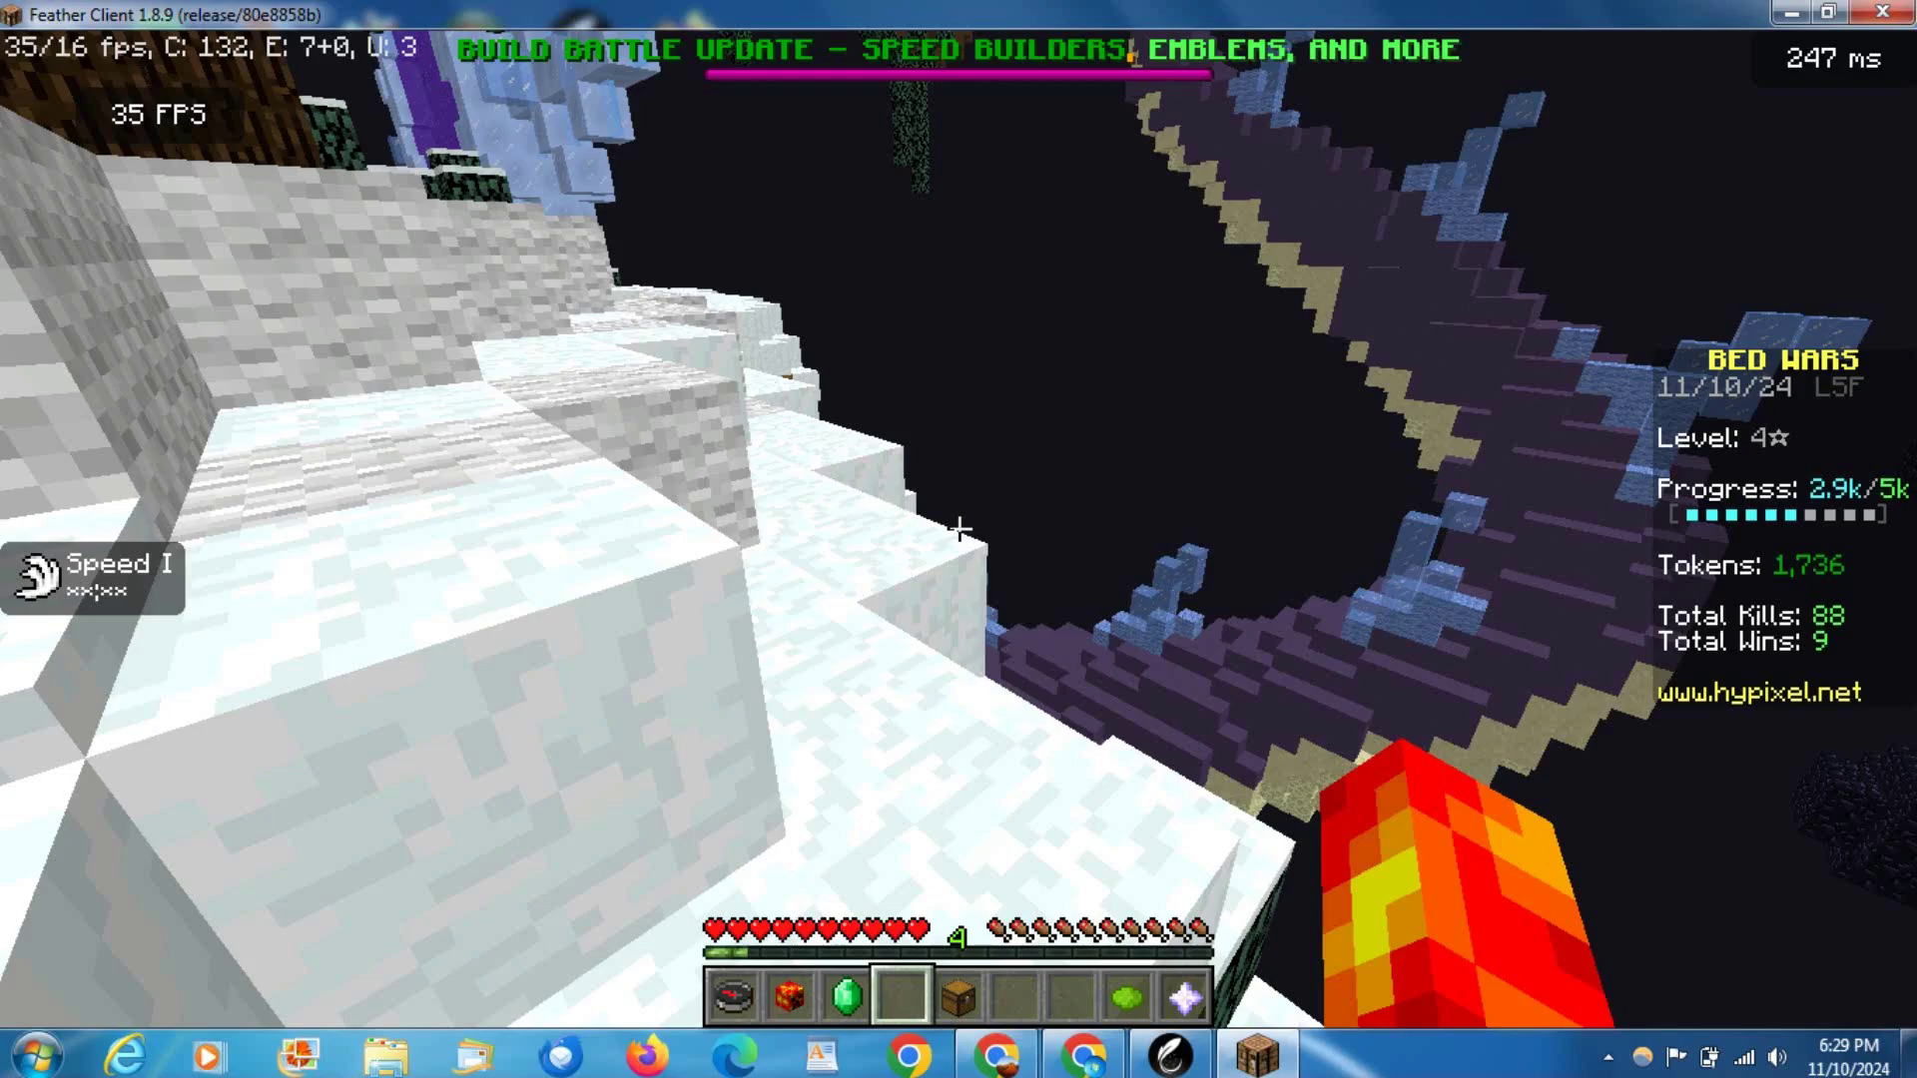
Step: Crouch, resume sprinting, and switch to third-person view with F5
{"action": "key", "text": "shift"}
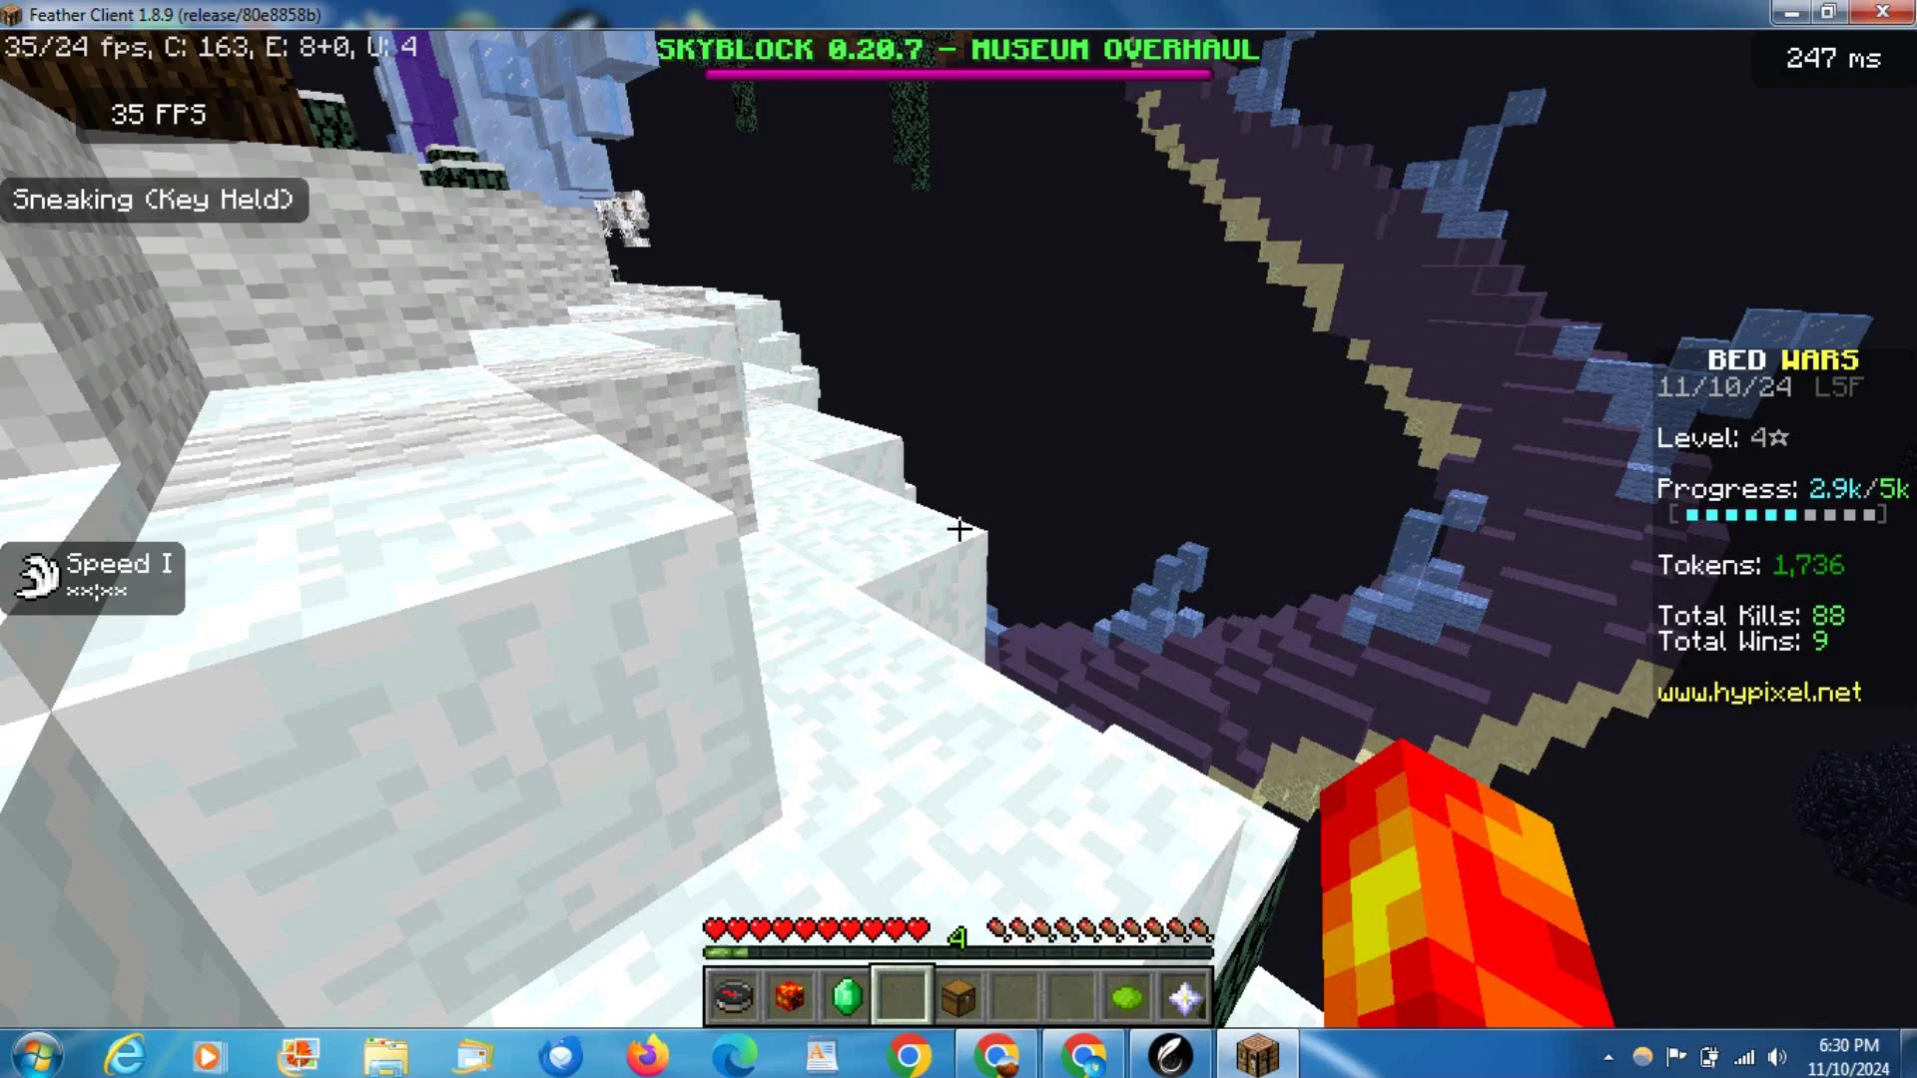
{"action": "key", "text": "ctrl"}
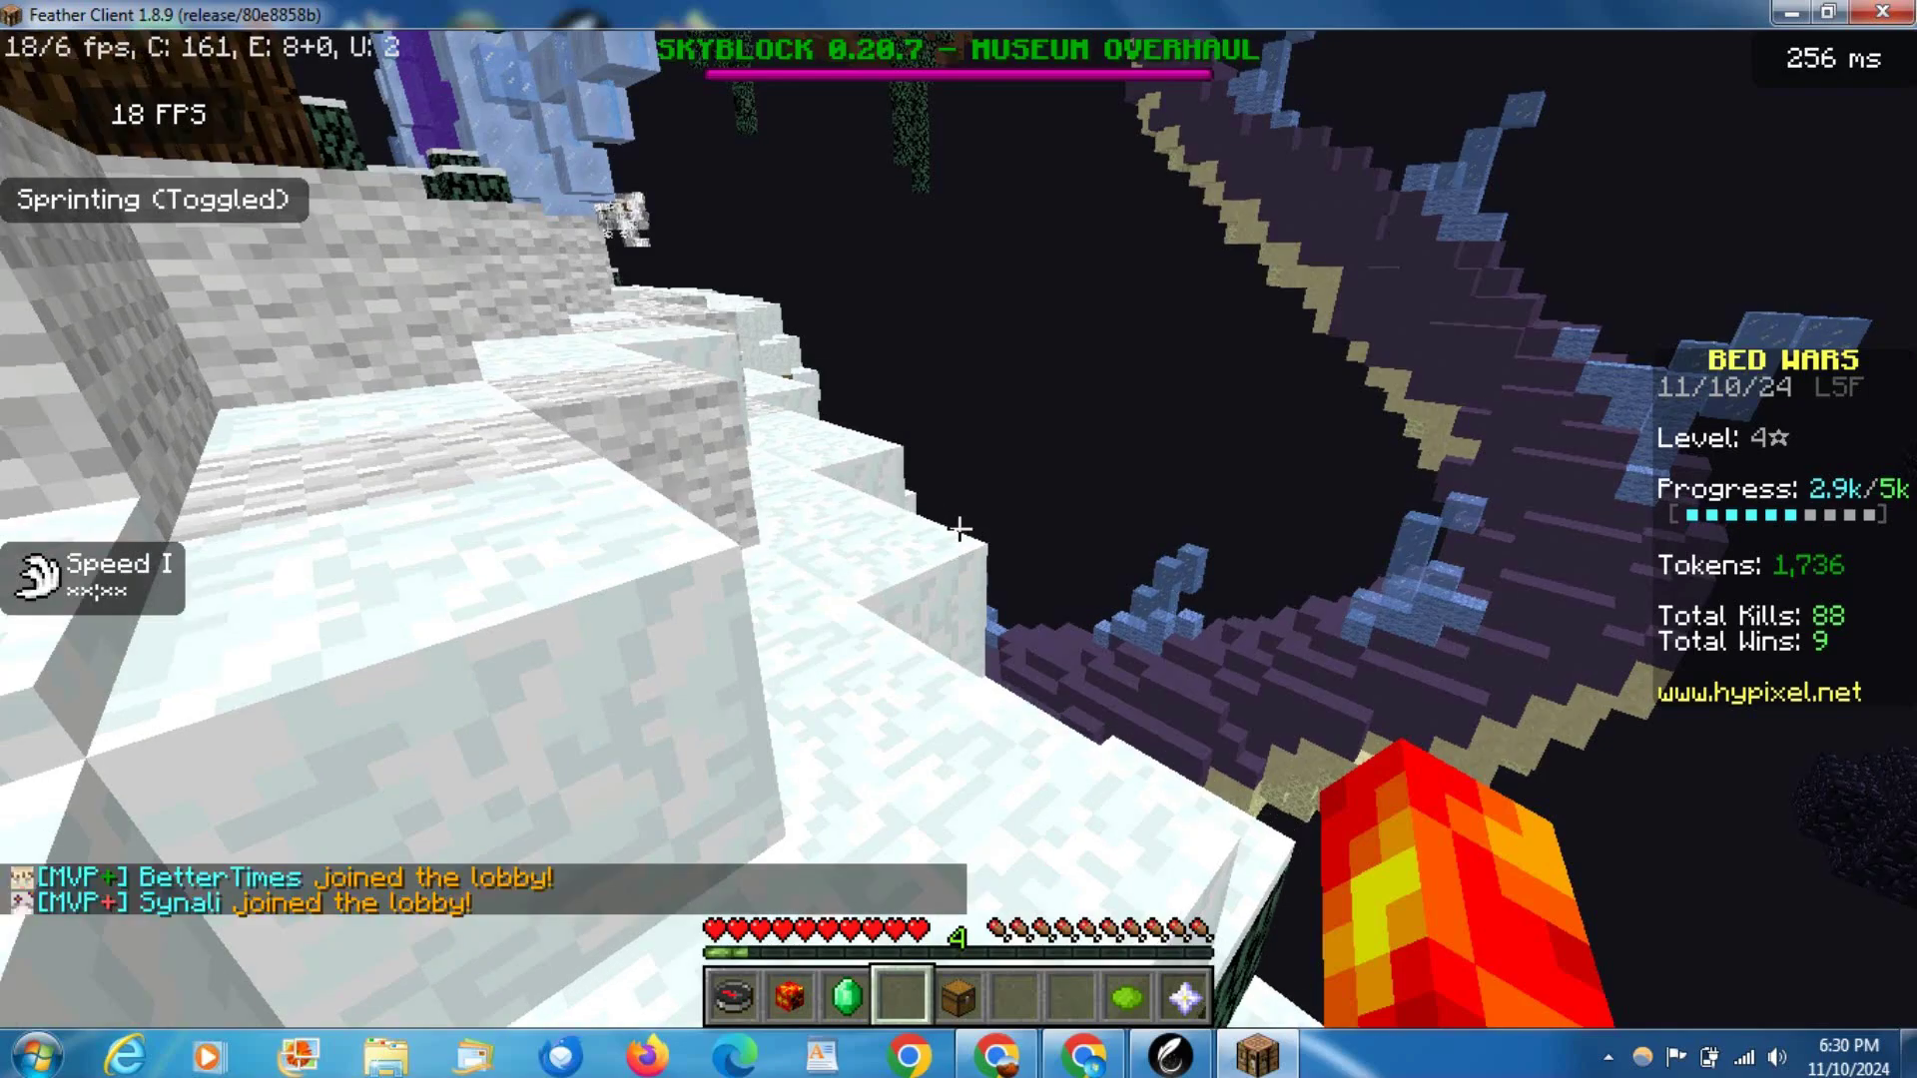
{"action": "key", "text": "F5"}
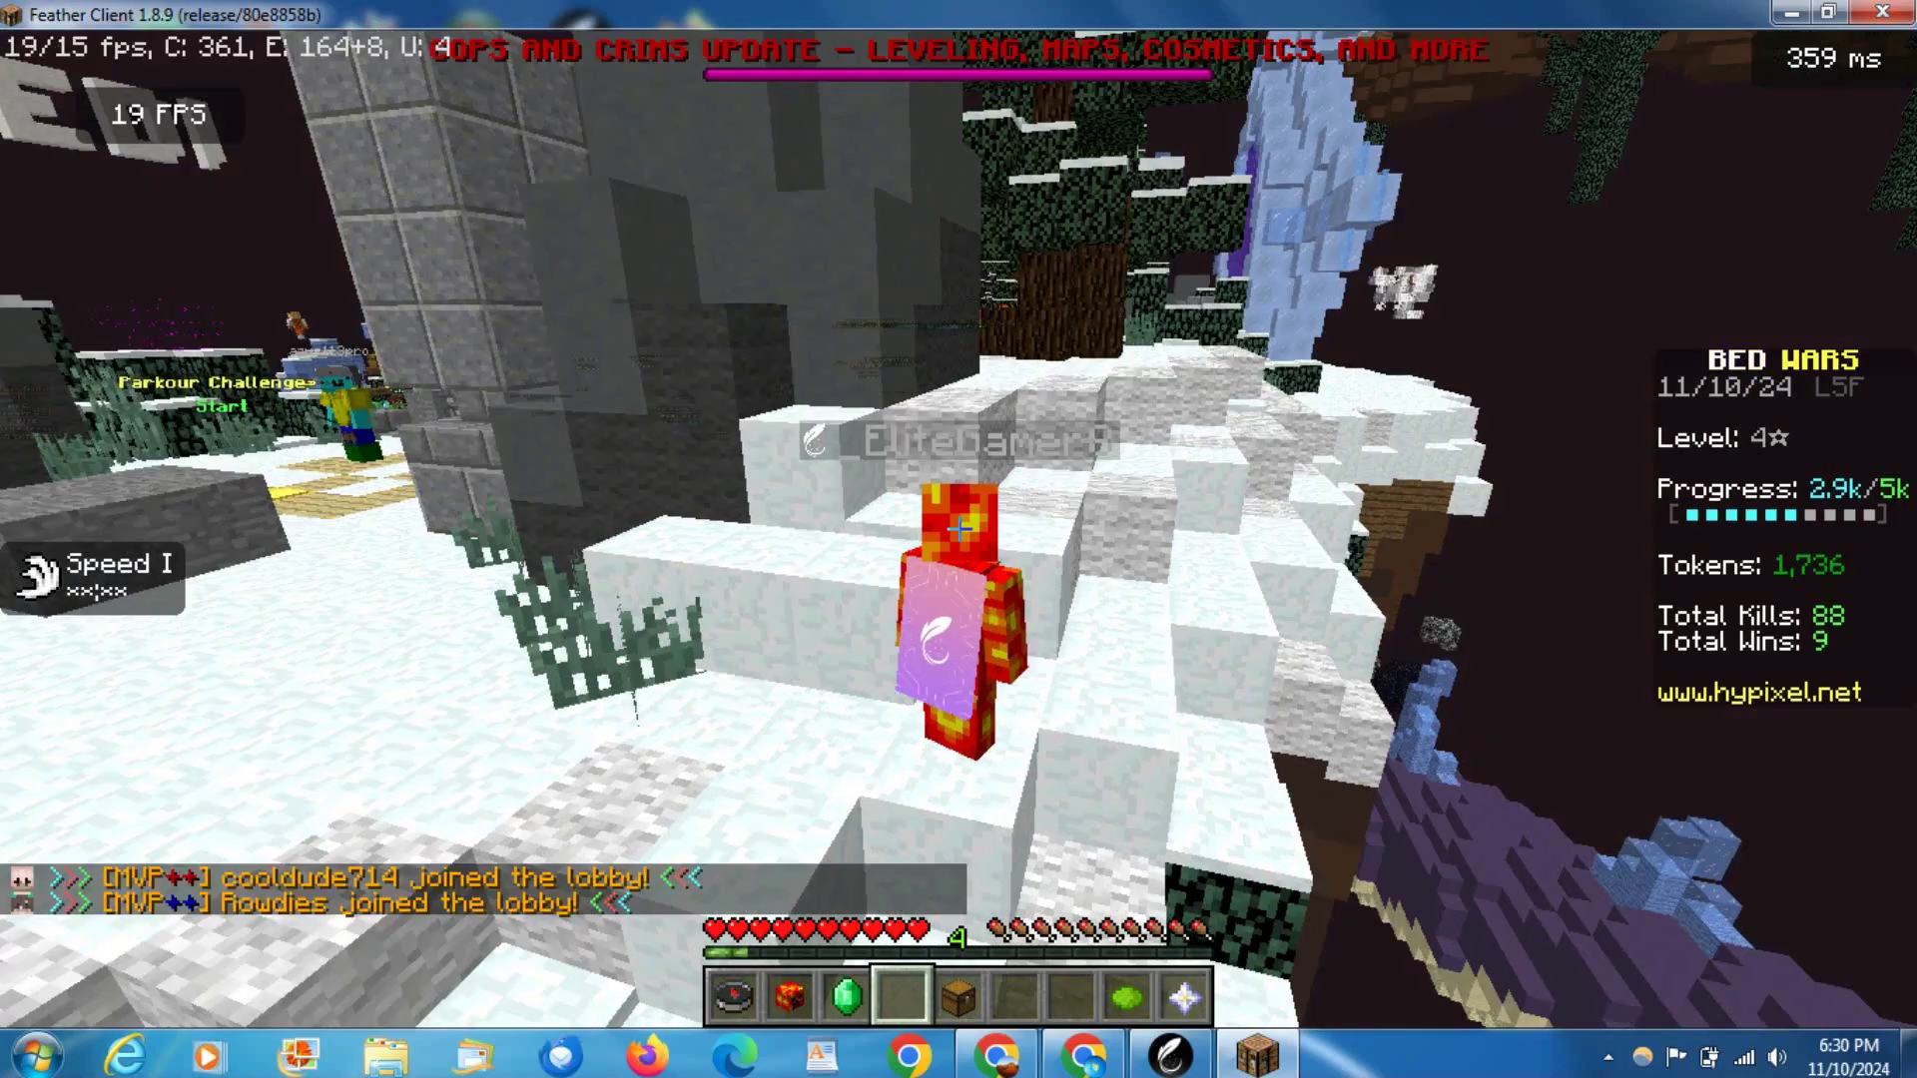
Step: Return to first-person, briefly view the Shift+F3 profiler, and sprint along the ridge to the lobby's edge
{"action": "key", "text": "F5"}
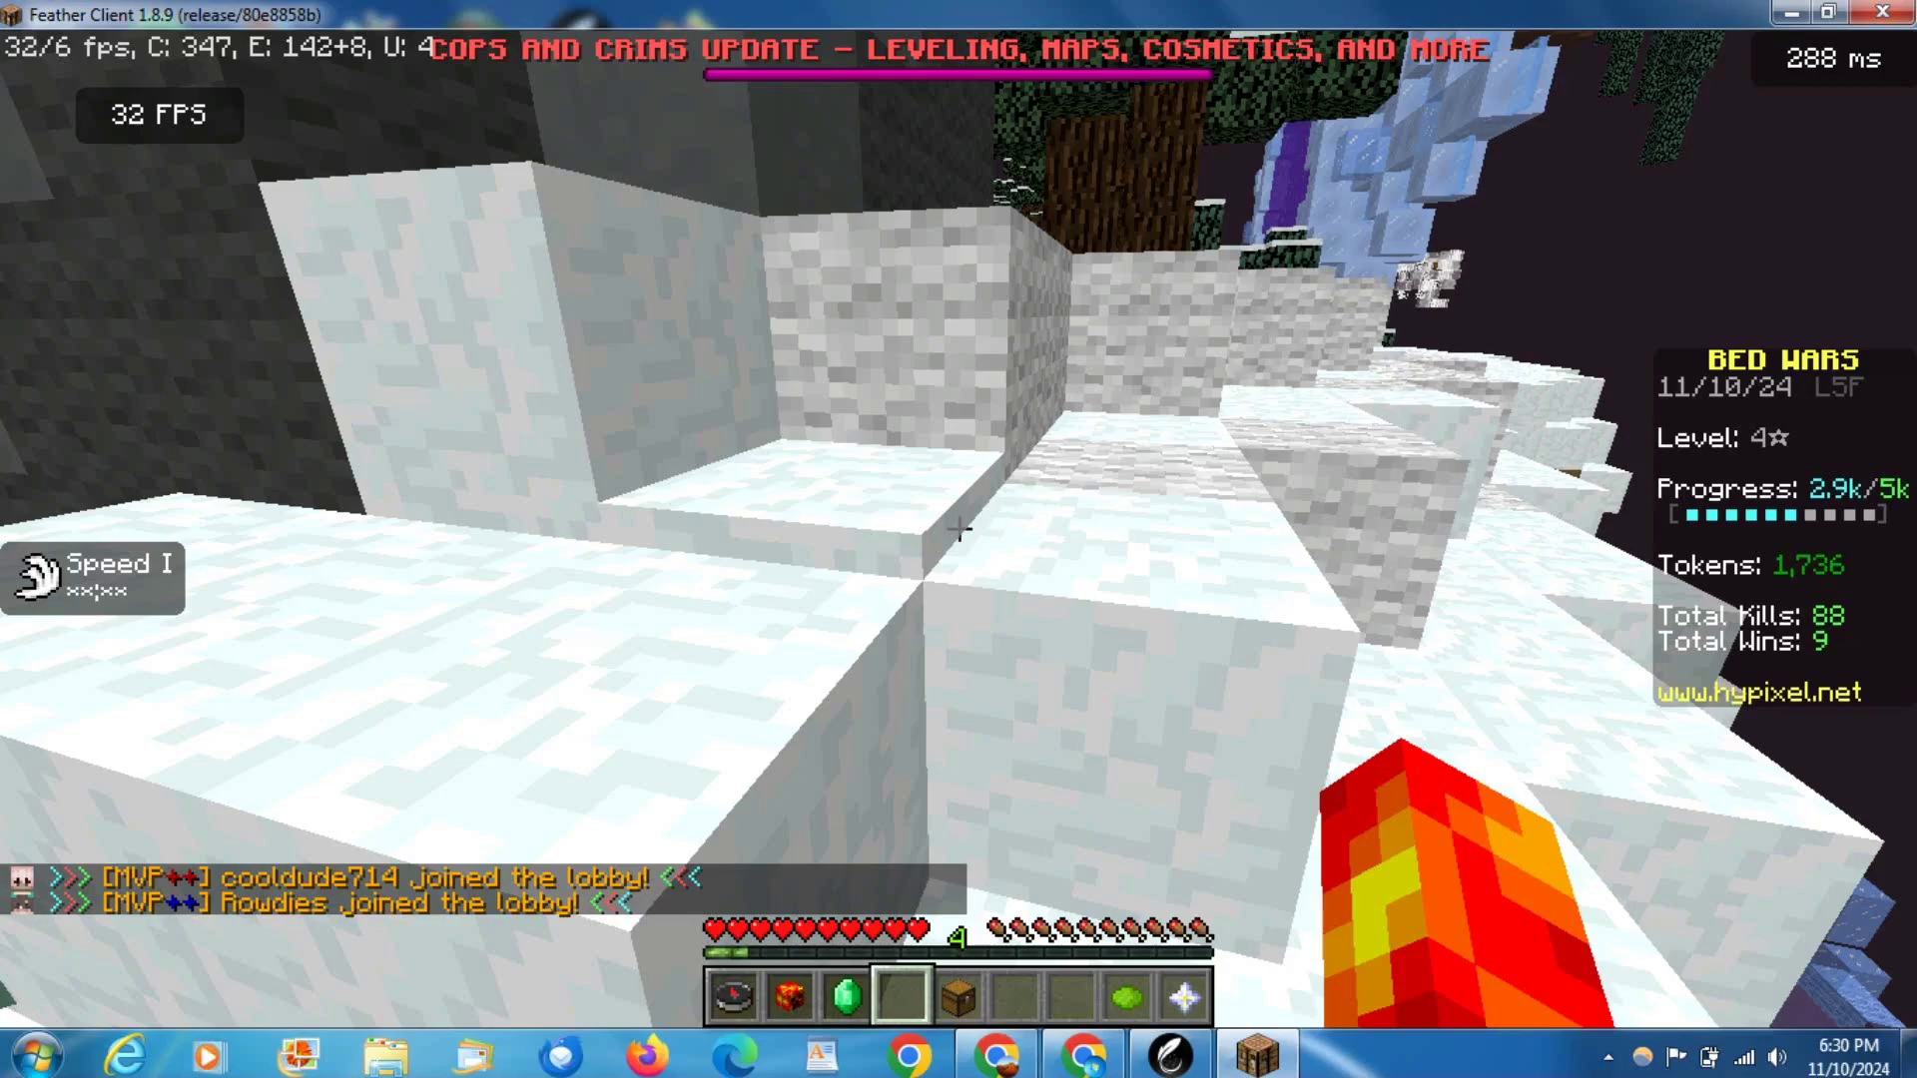
{"action": "key", "text": "shift"}
{"action": "key", "text": "shift+F3"}
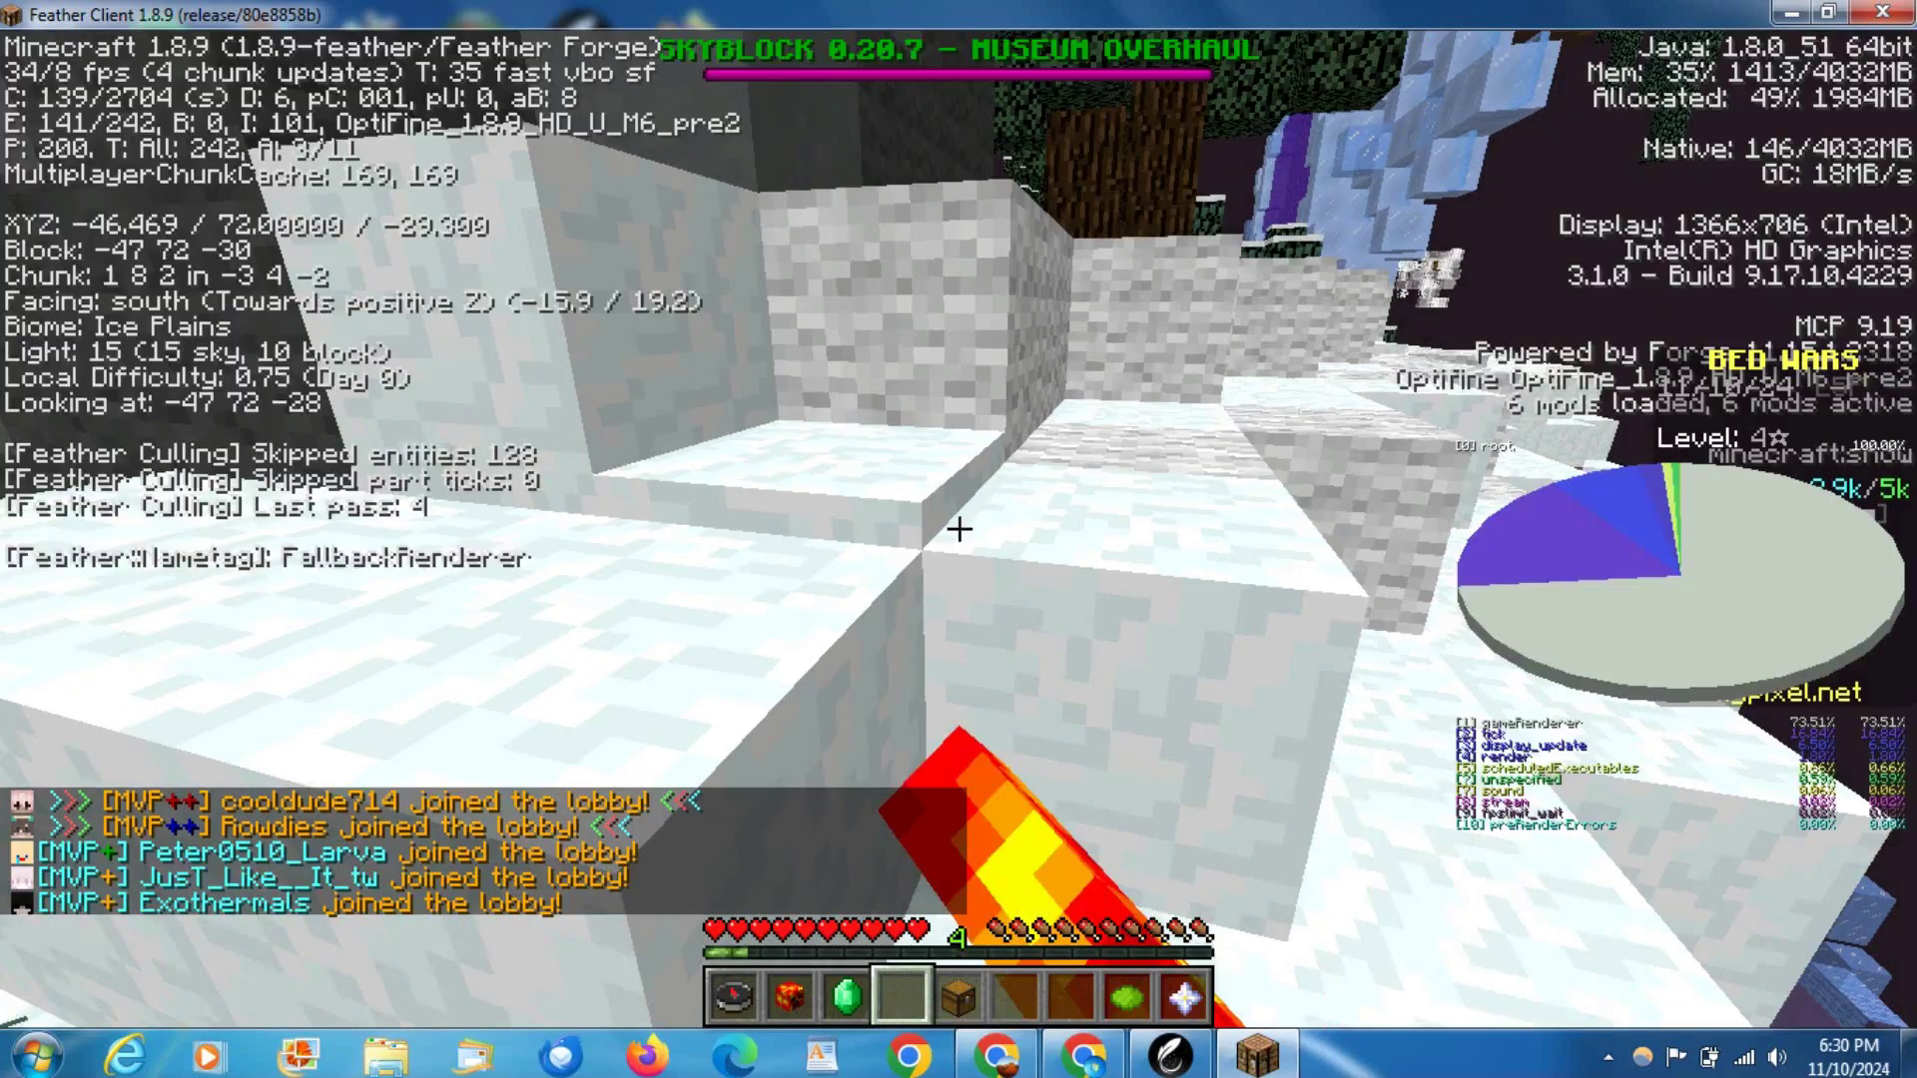
{"action": "key", "text": "F3"}
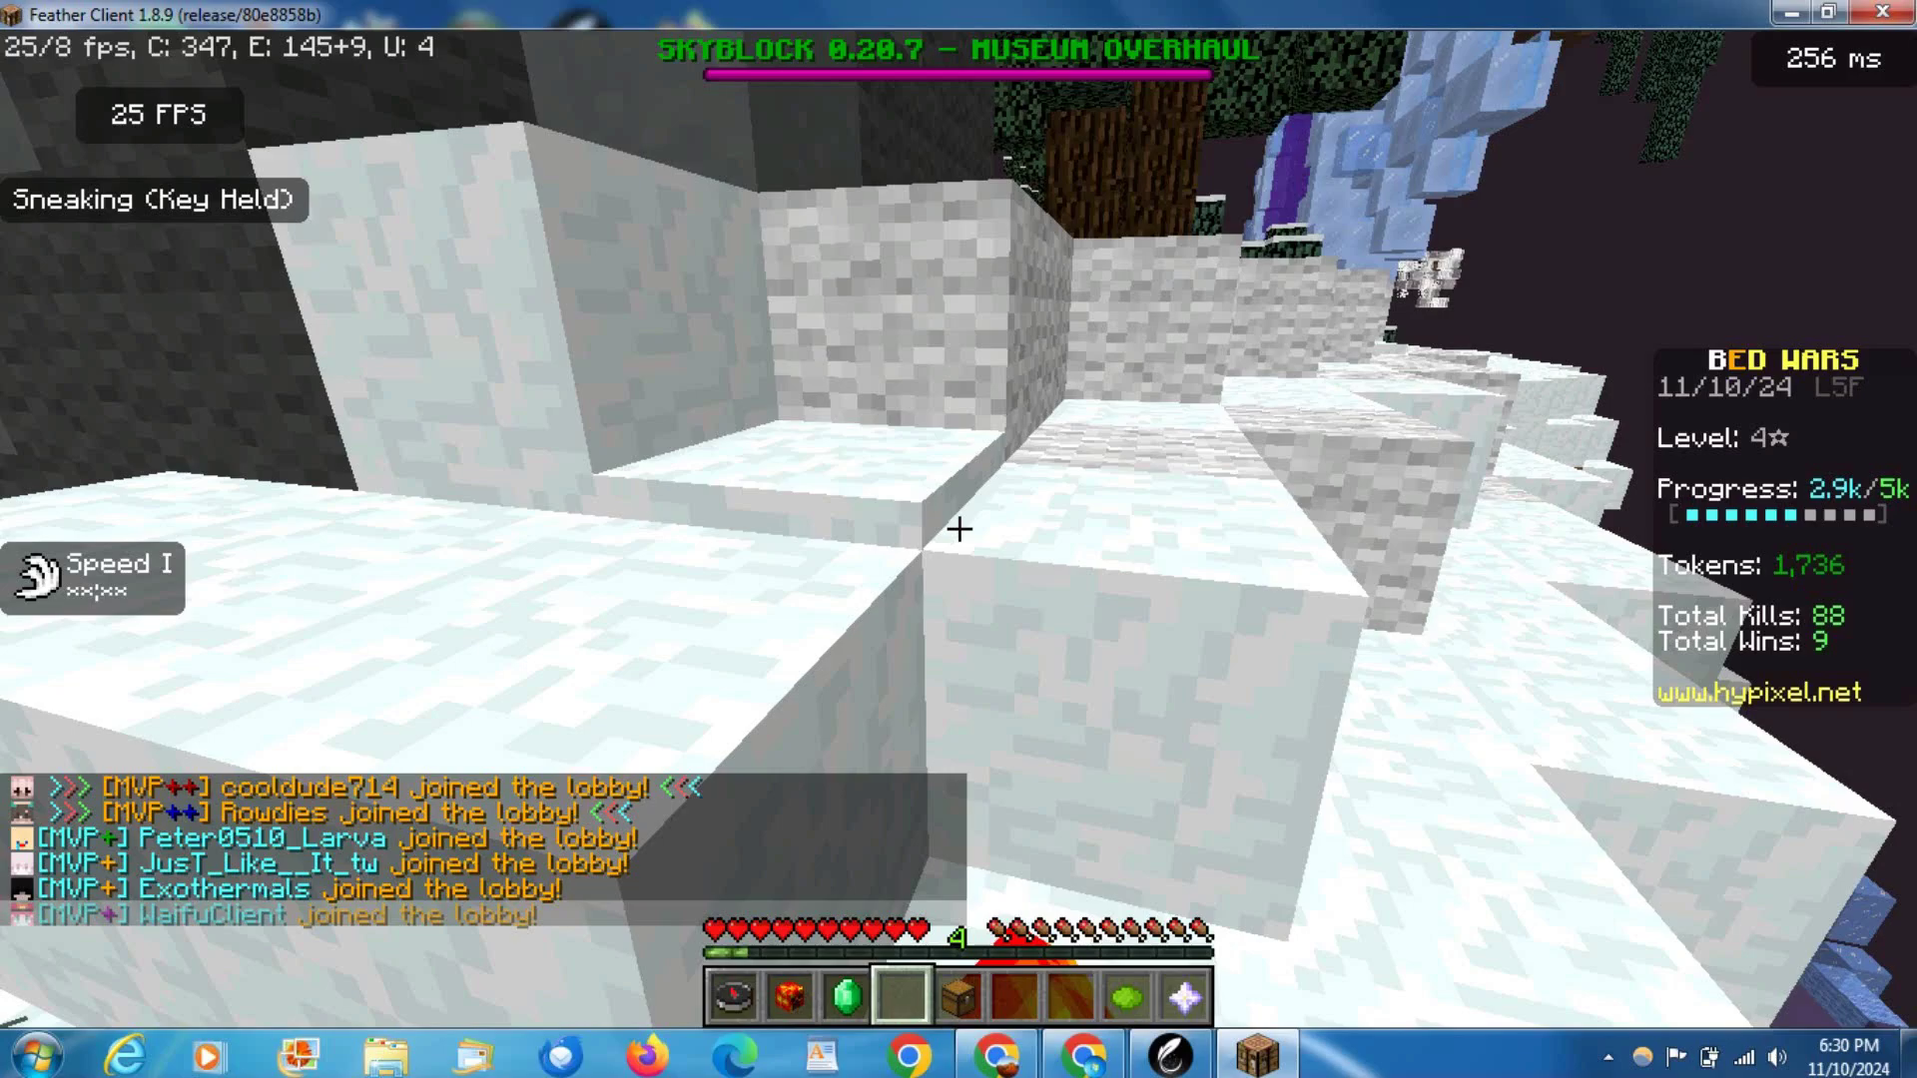
{"action": "key", "text": "ctrl"}
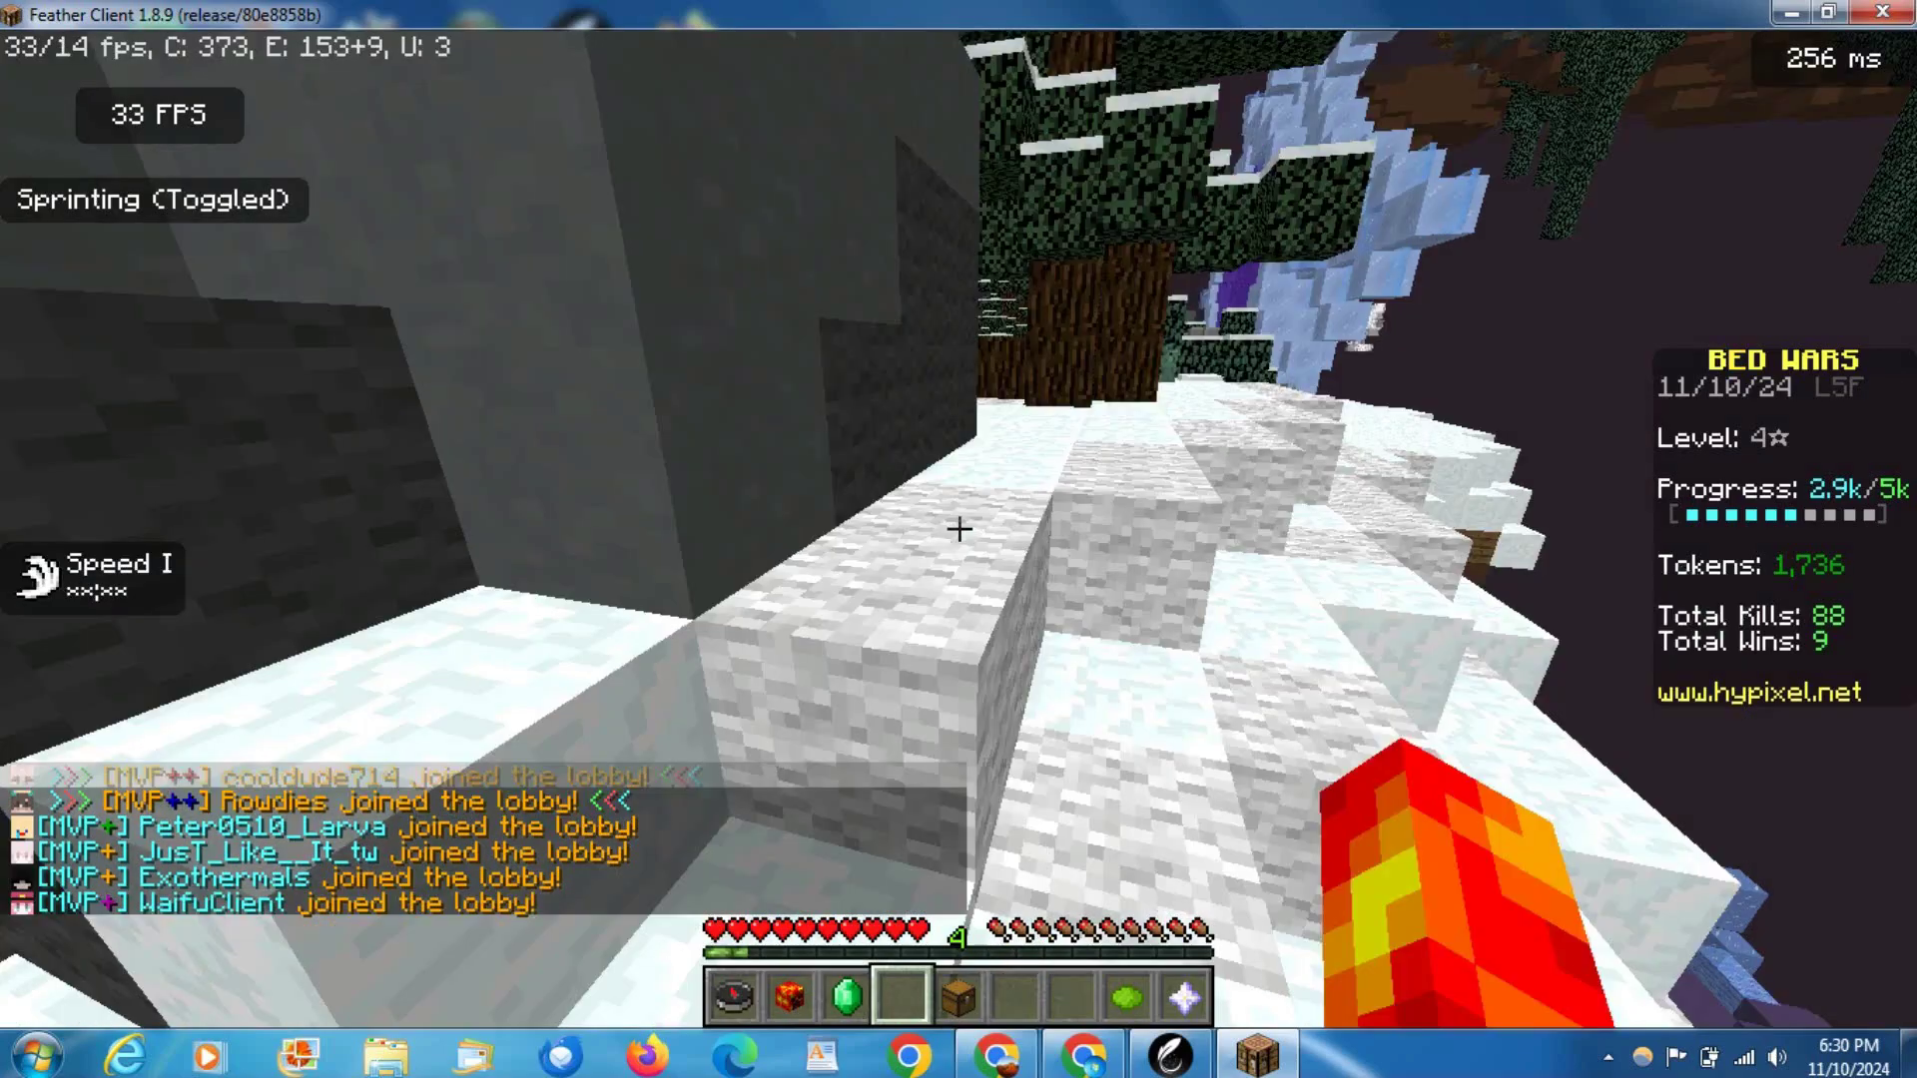
{"action": "key", "text": "ctrl"}
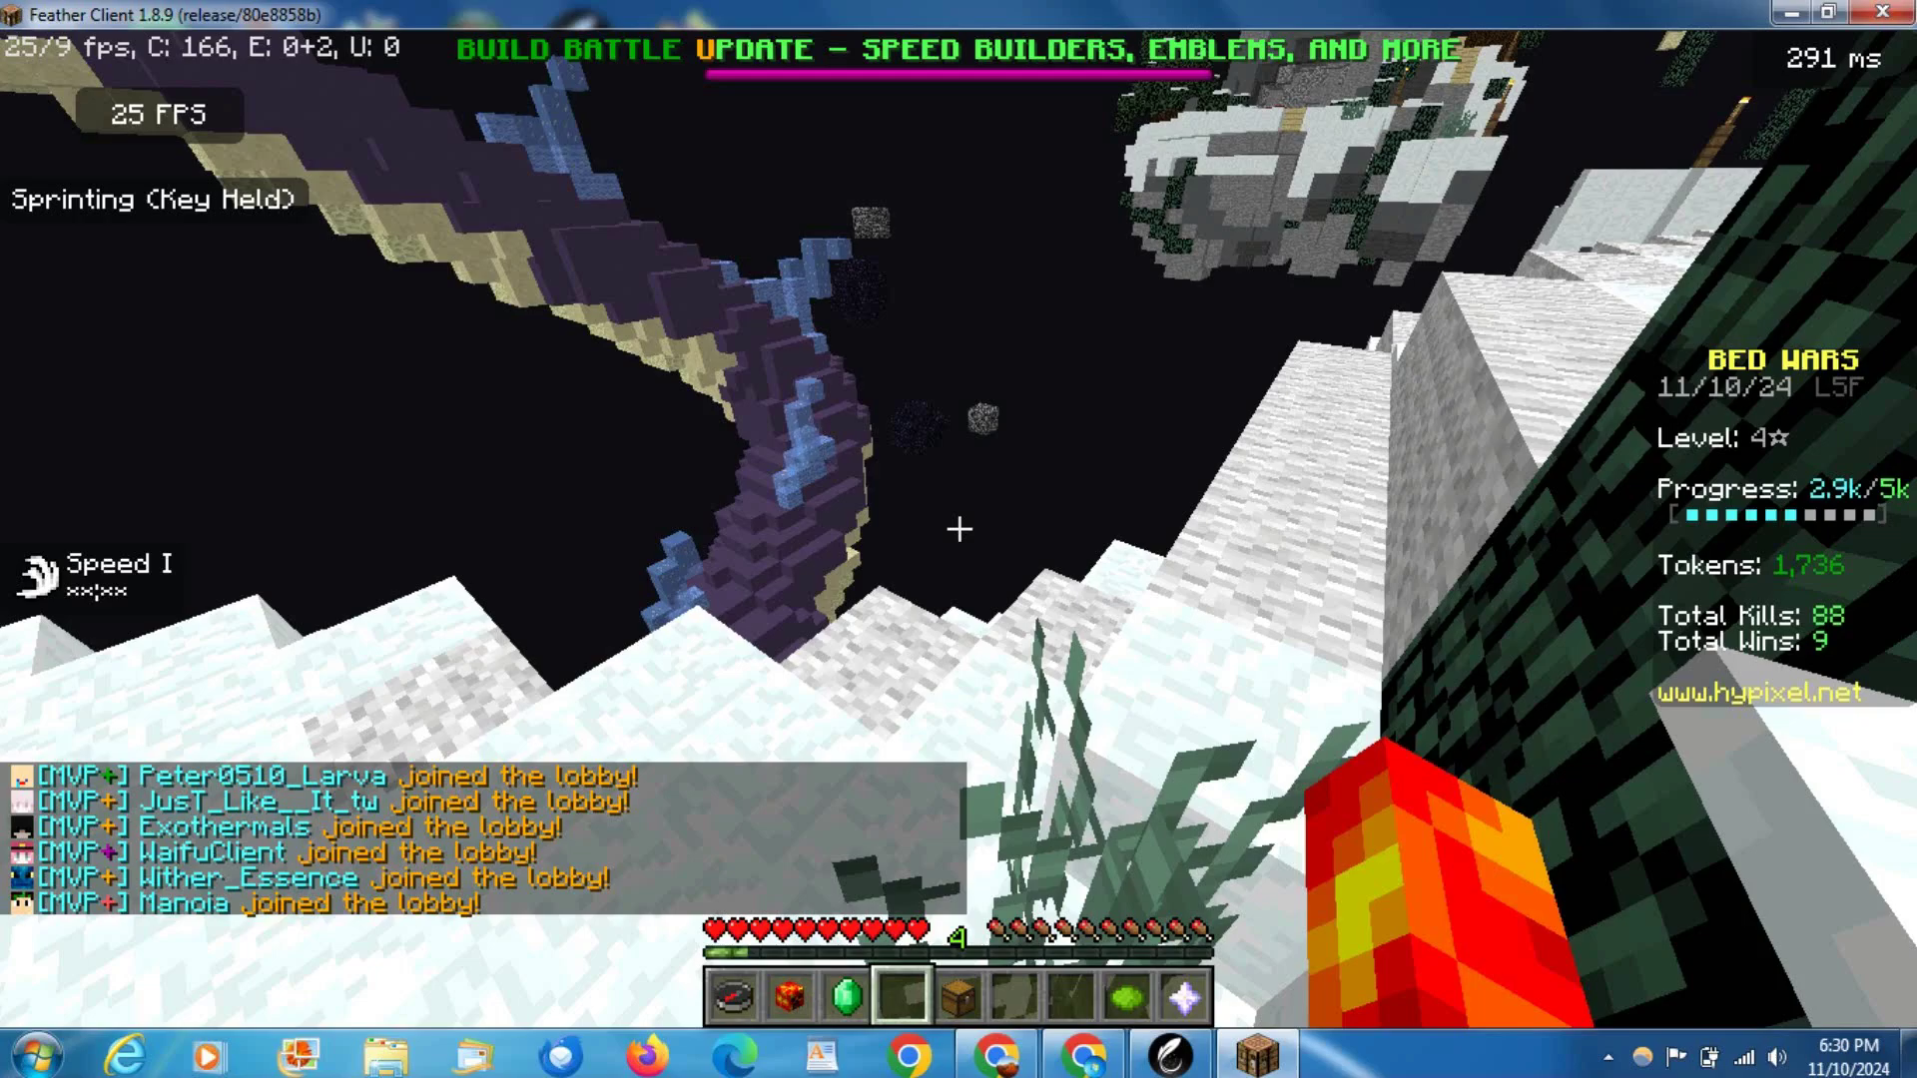